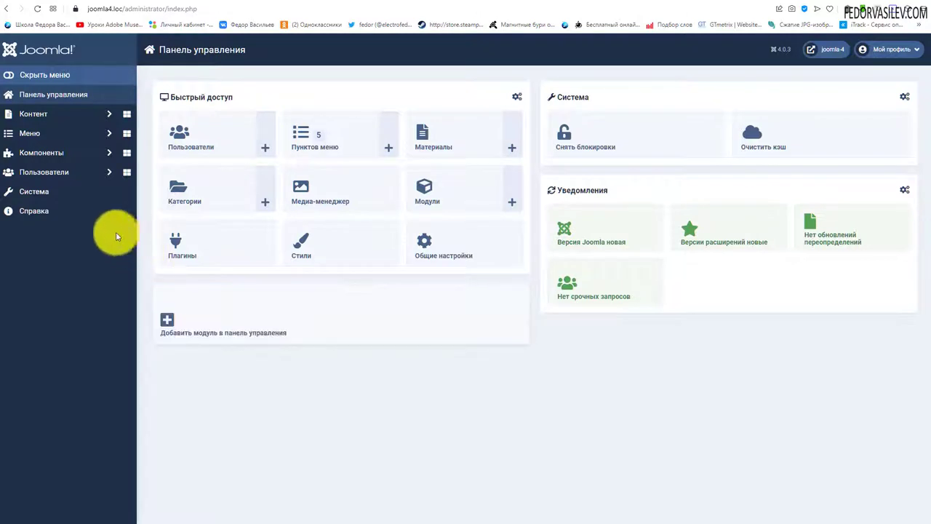
Step: Open the options of the Материалы component and look through the article display parameters
left_click(50, 114)
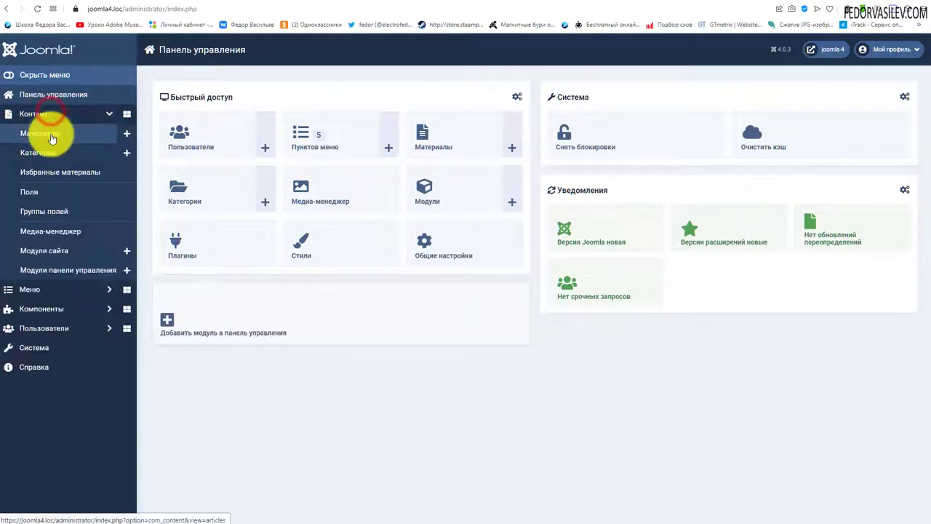
left_click(41, 133)
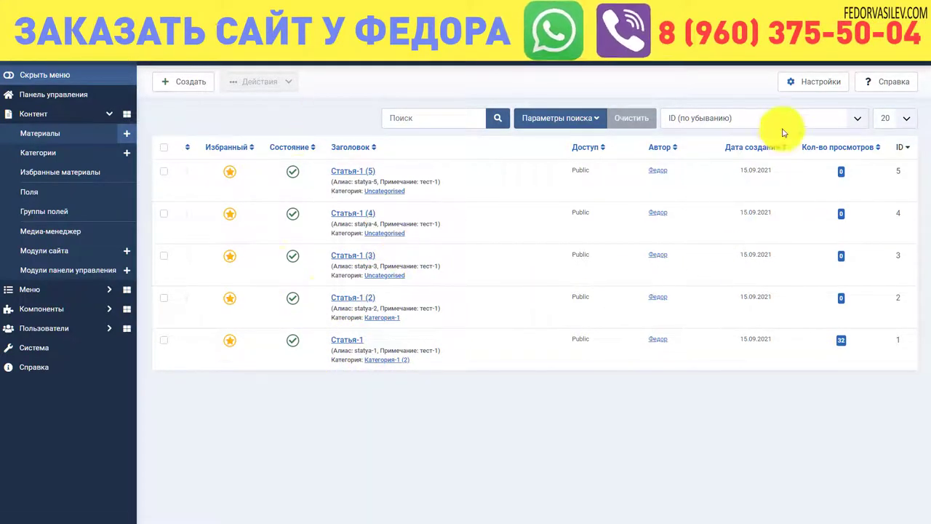
left_click(792, 87)
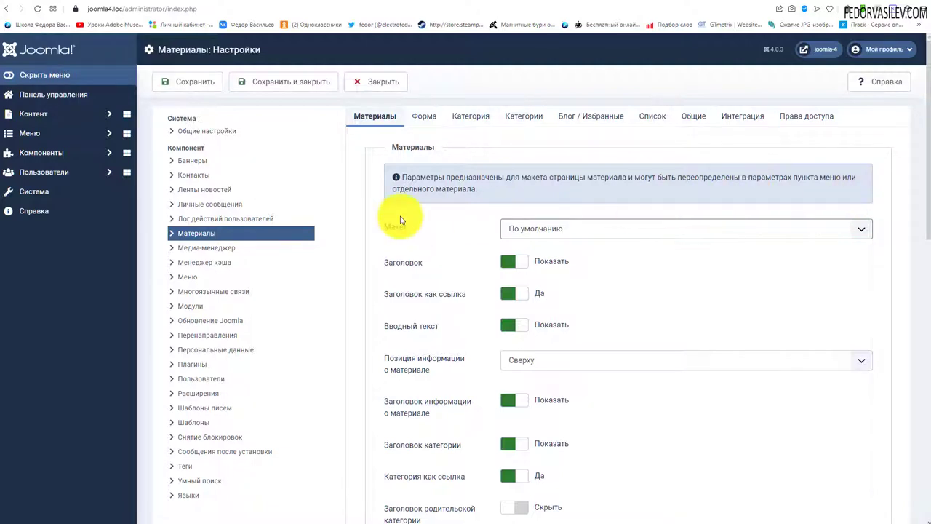
triple_click(477, 190)
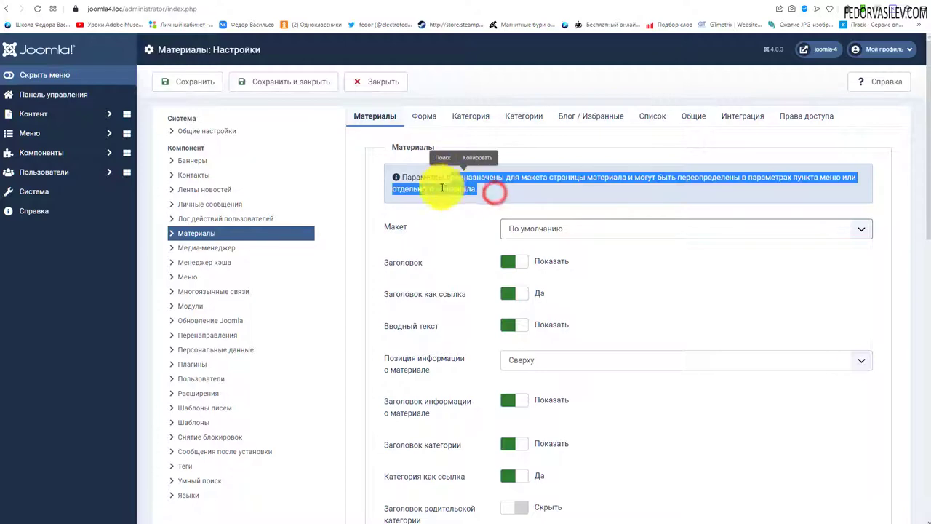
left_click(480, 191)
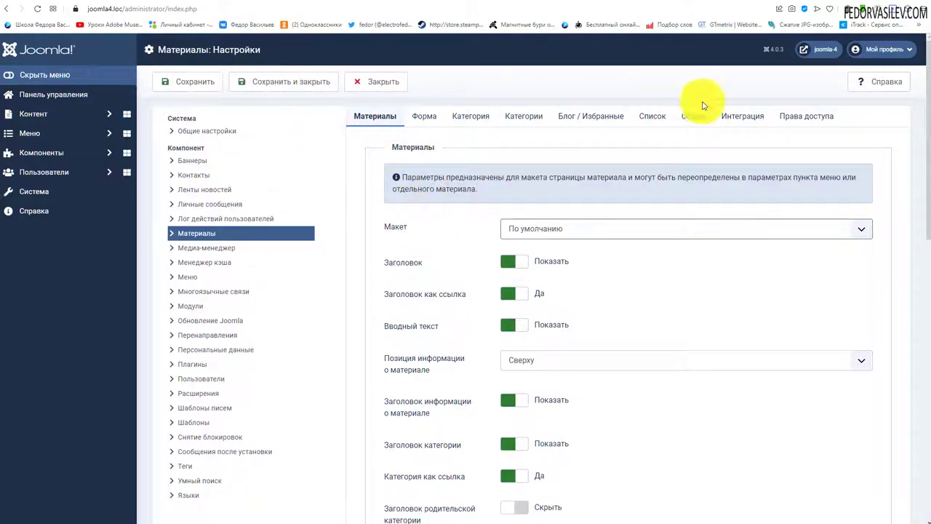
scroll(602, 228, "down", 3)
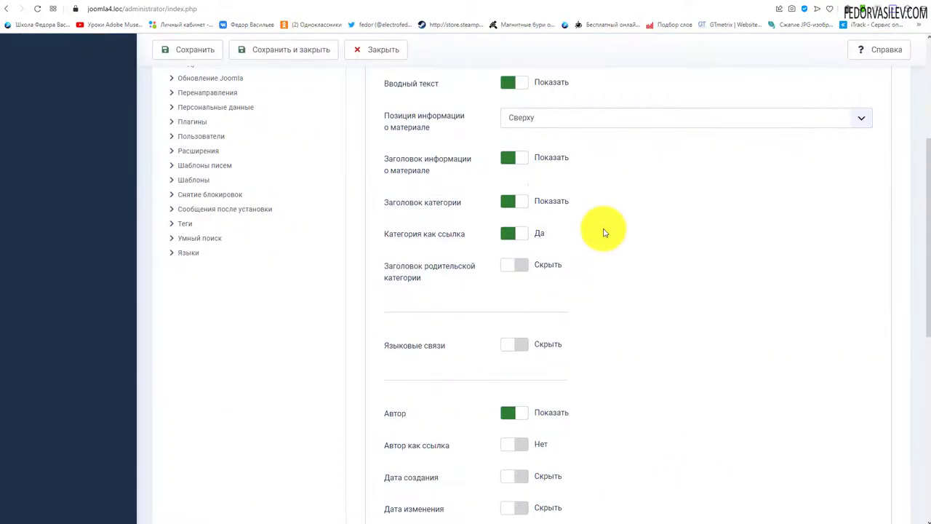
scroll(611, 254, "up", 3)
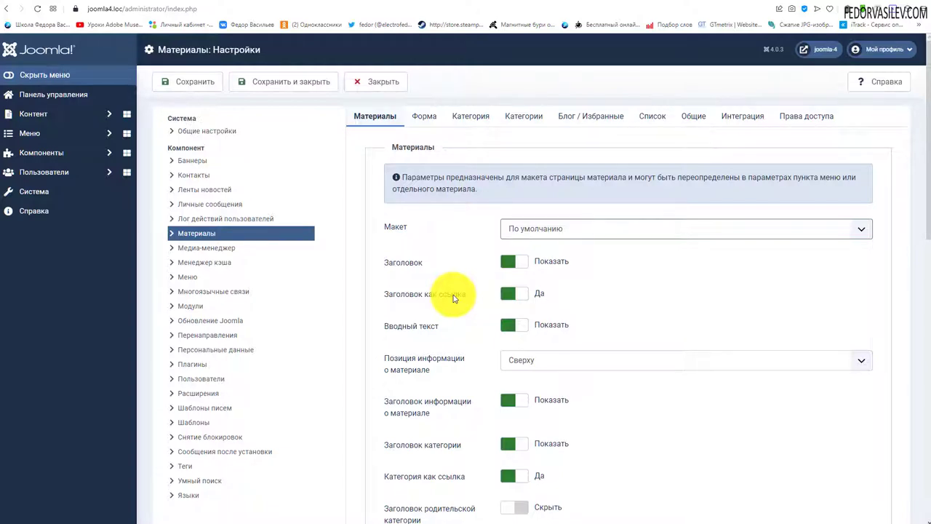
Step: Switch to the public site's home page and examine how the article previews are displayed
left_click(268, 4)
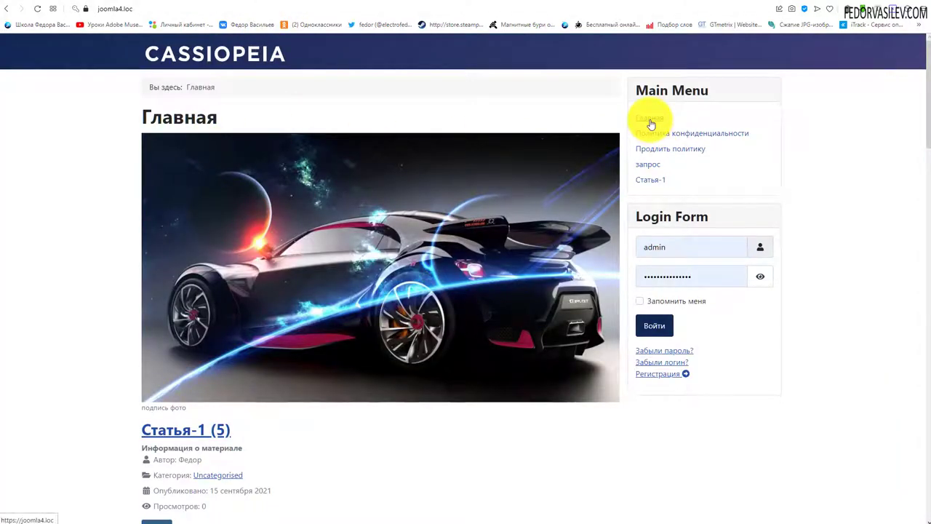
scroll(385, 177, "down", 7)
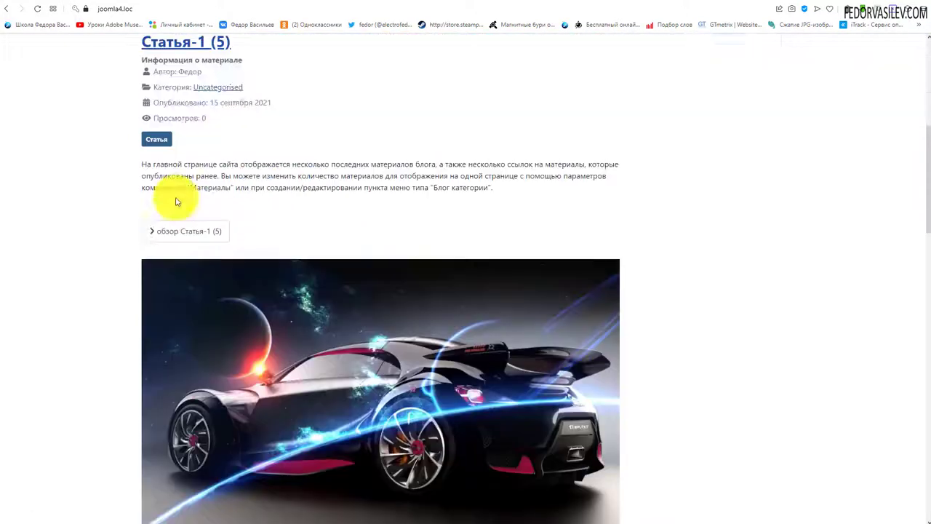
scroll(397, 279, "down", 4)
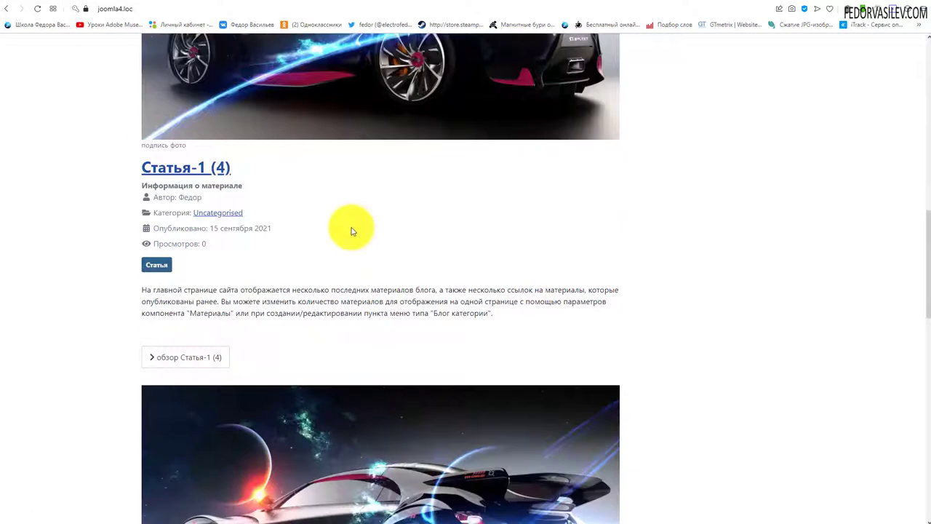
scroll(338, 202, "down", 7)
scroll(400, 305, "up", 11)
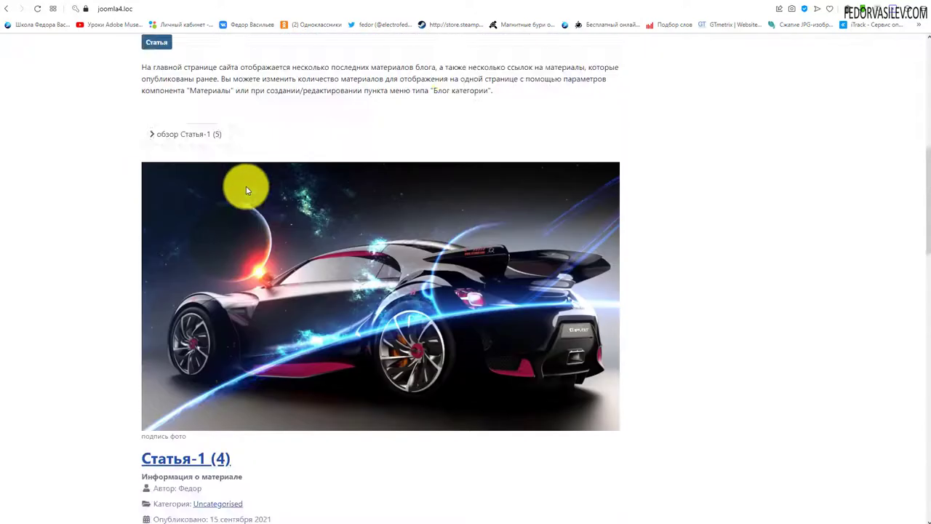
scroll(247, 191, "up", 12)
Step: Return to the article settings and check which options Макет offers
left_click(193, 2)
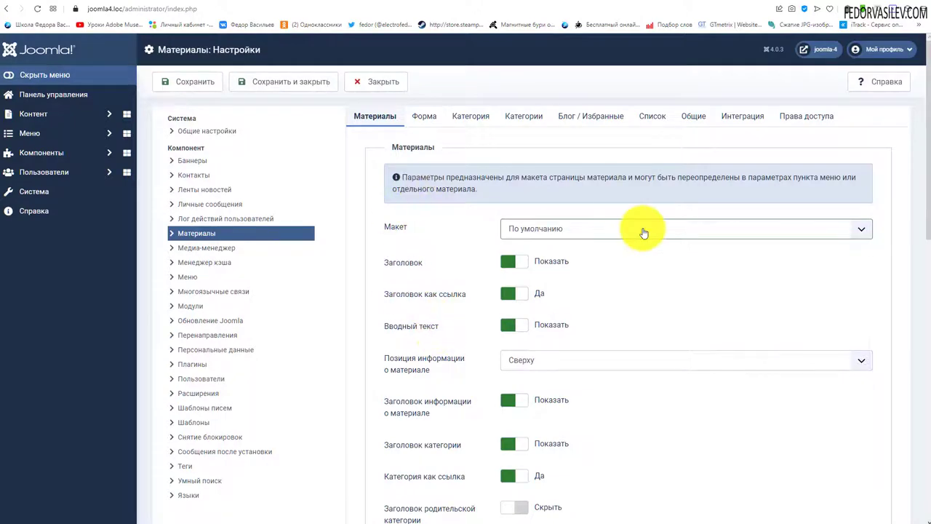
scroll(710, 229, "down", 2)
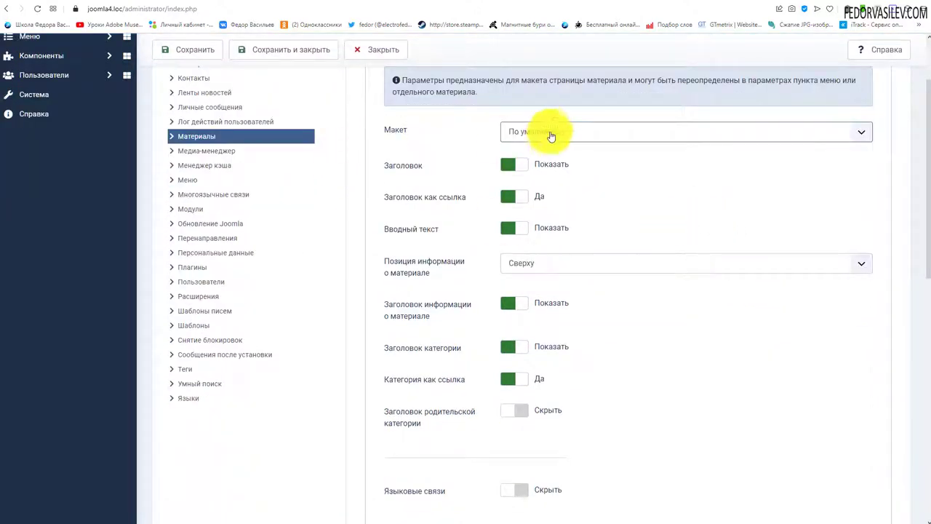
left_click(551, 135)
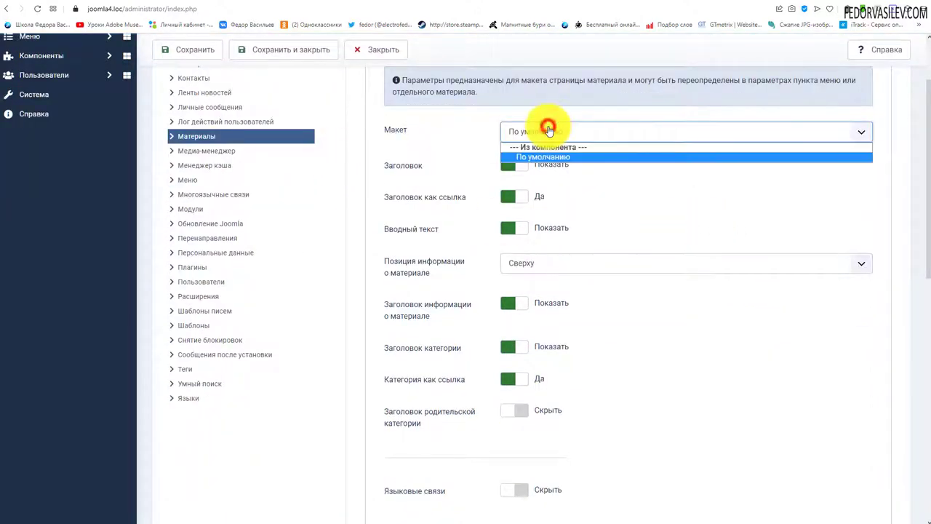
left_click(445, 146)
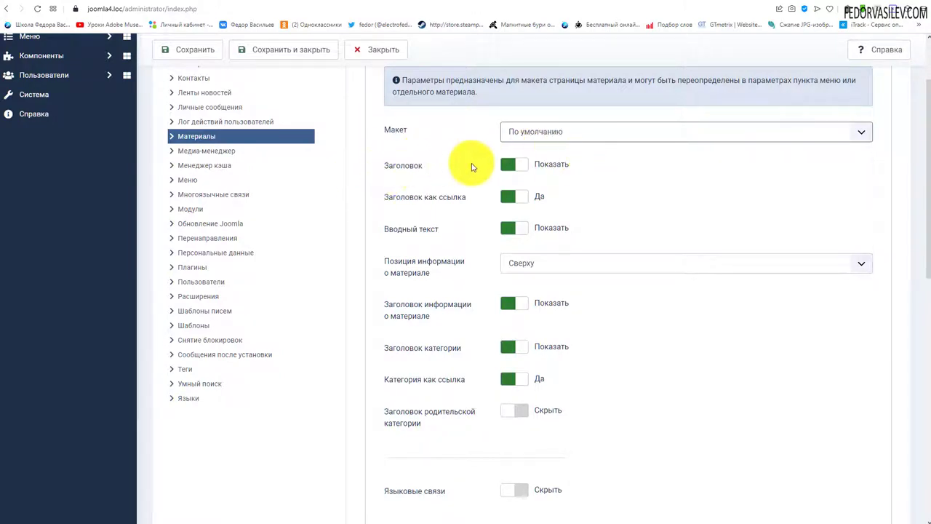
Step: Set Заголовок to Скрыть in the article settings and save
left_click(512, 163)
left_click(520, 166)
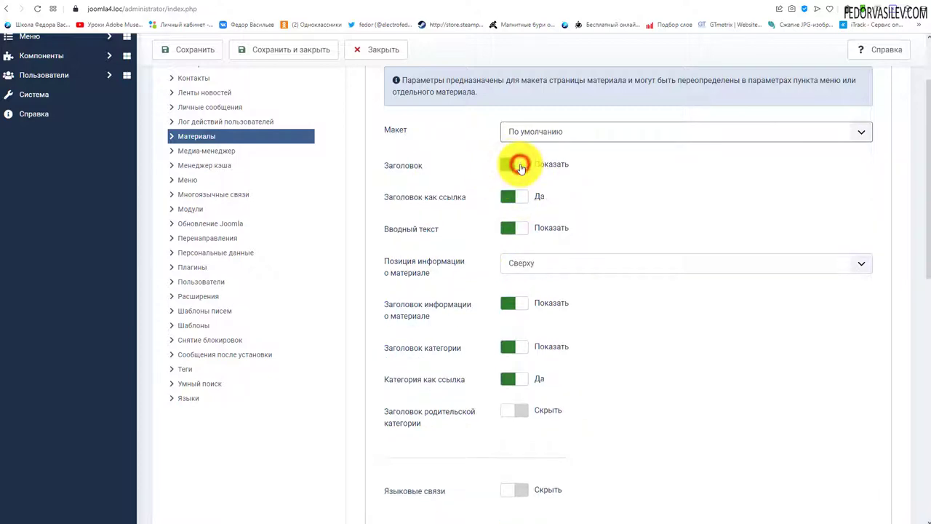
left_click(510, 166)
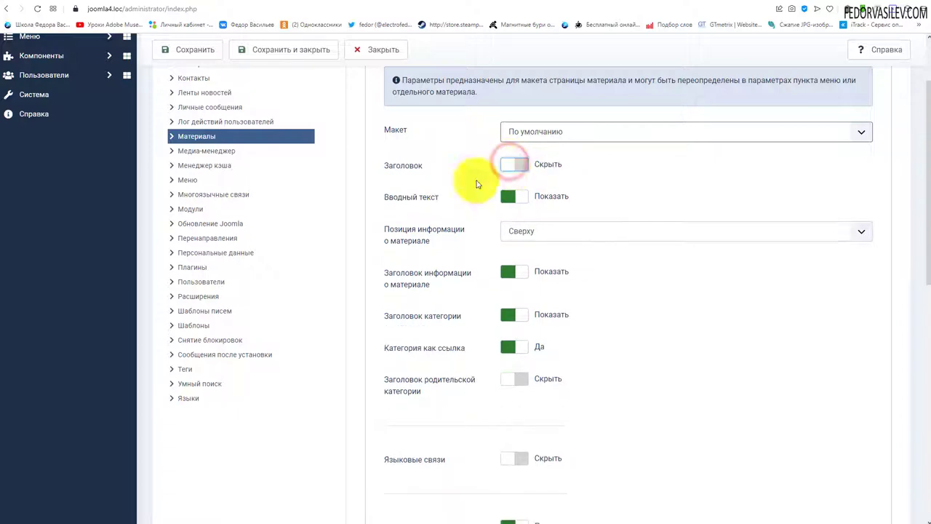
Step: Reload the public home page and check the article titles in the blog listing
left_click(276, 3)
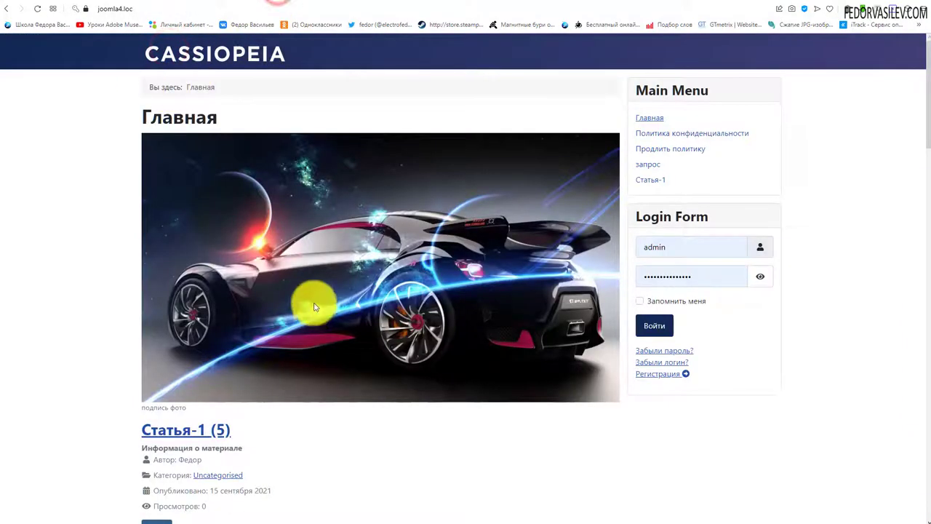
scroll(308, 306, "down", 5)
scroll(219, 193, "up", 1)
left_click_drag(242, 137, 144, 129)
key("F5")
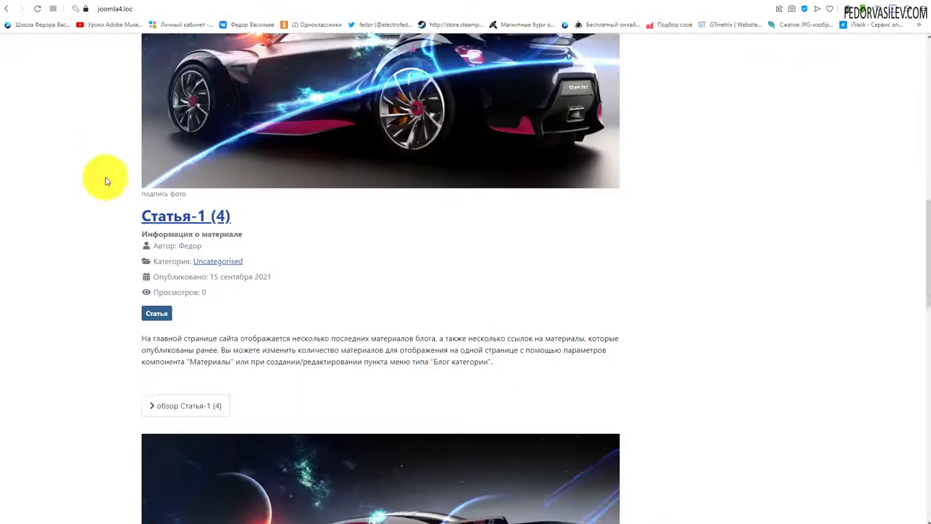
left_click_drag(240, 169, 167, 168)
left_click(37, 9)
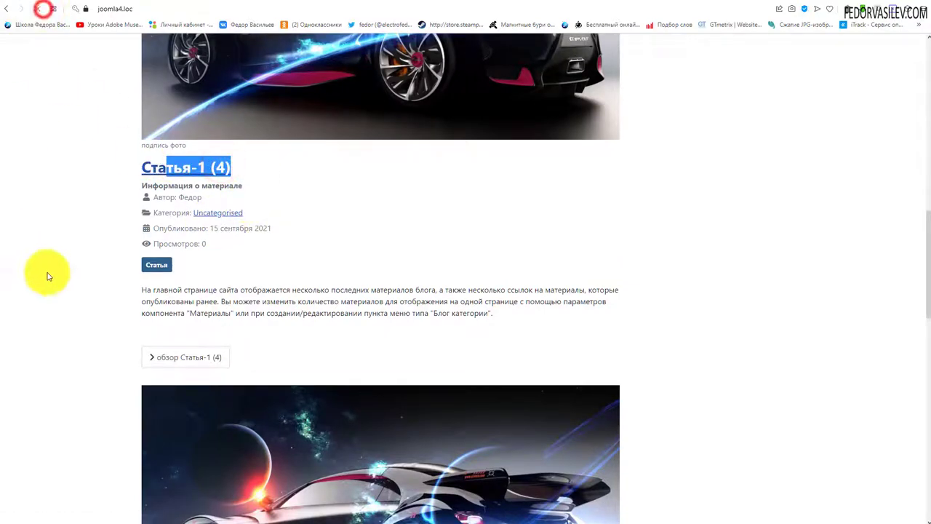
scroll(314, 276, "down", 4)
scroll(218, 233, "up", 4)
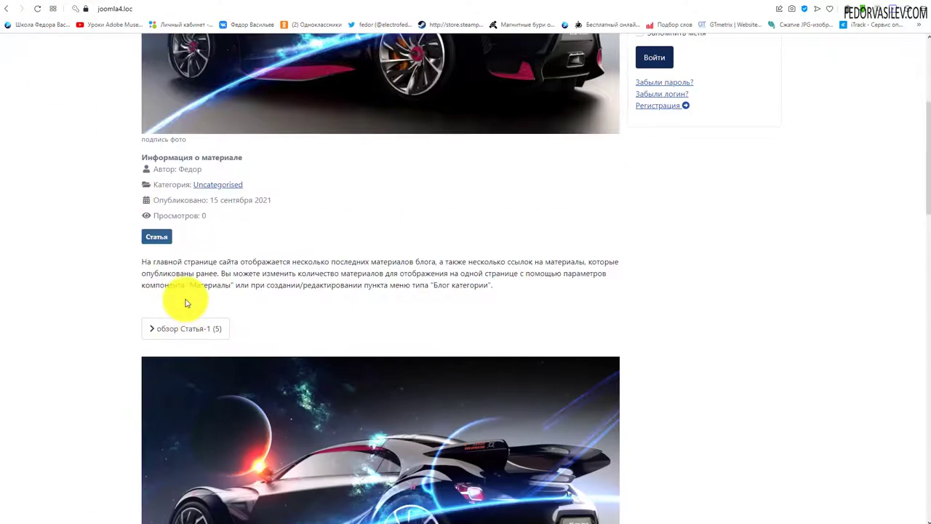
scroll(226, 320, "up", 2)
key("F5")
scroll(245, 303, "down", 5)
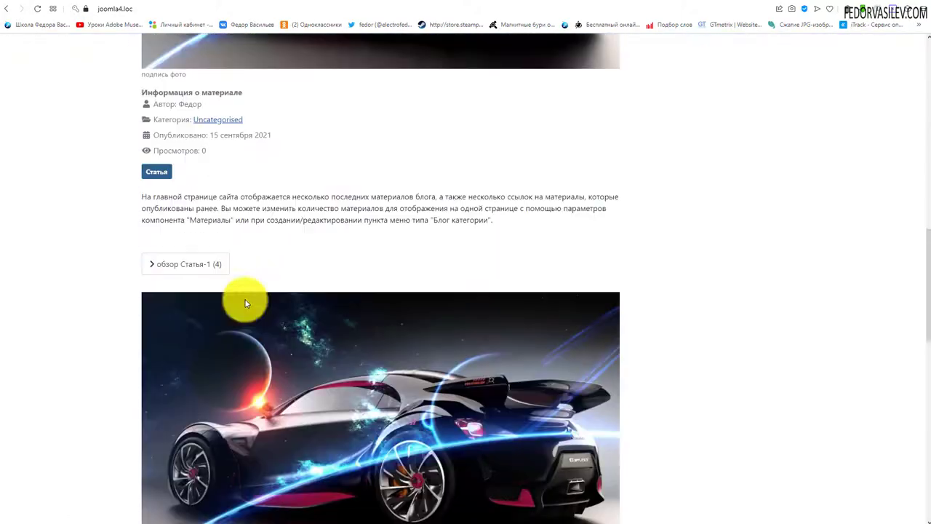
Step: Open the article Статья-1 (2) from the home page to check its title, and go back to the article list
scroll(306, 283, "up", 1)
scroll(366, 267, "down", 3)
scroll(366, 269, "down", 2)
left_click(161, 470)
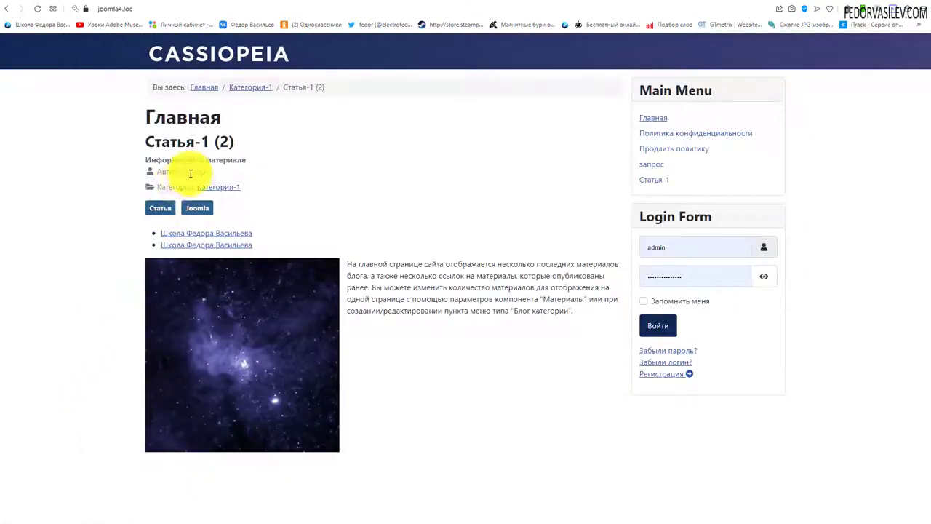
left_click_drag(247, 146, 148, 141)
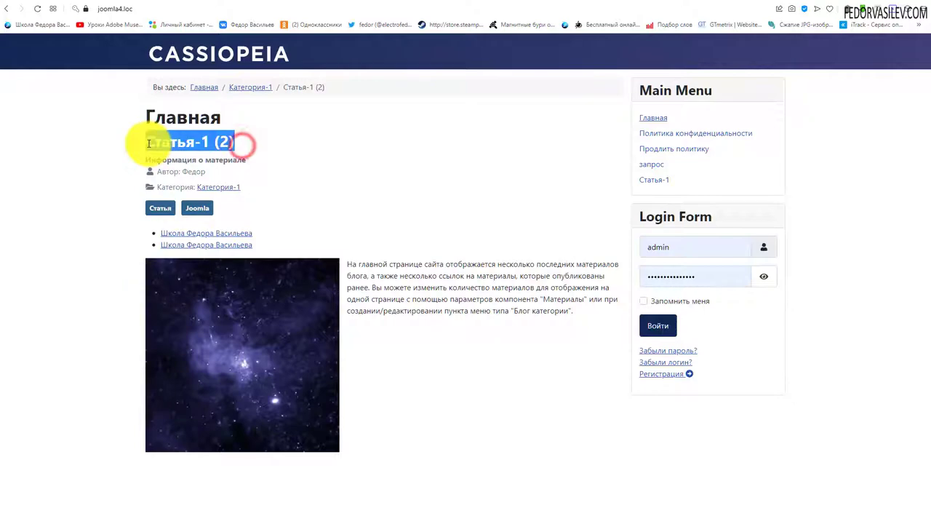
left_click(6, 8)
scroll(235, 322, "down", 10)
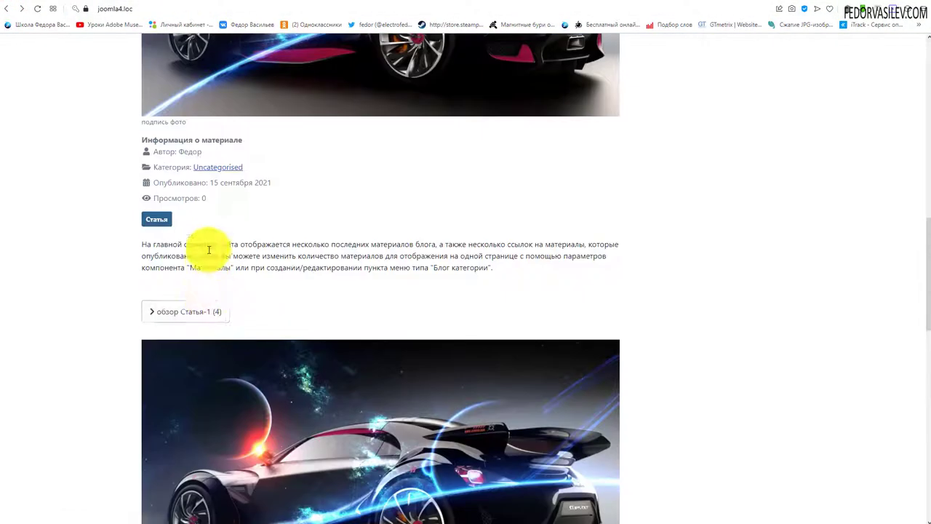
scroll(196, 146, "up", 10)
Step: Return to the article settings and set Заголовок back to Показать
left_click(167, 4)
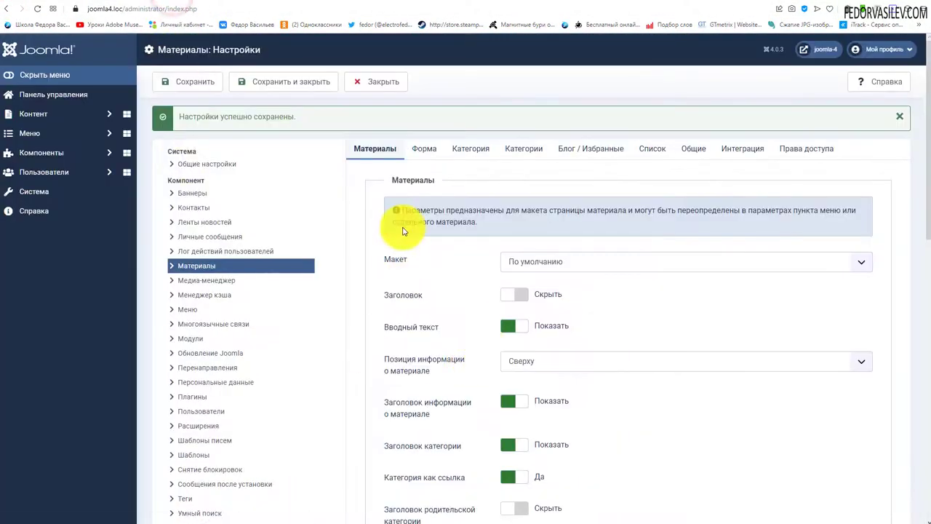
left_click(517, 298)
scroll(458, 291, "down", 2)
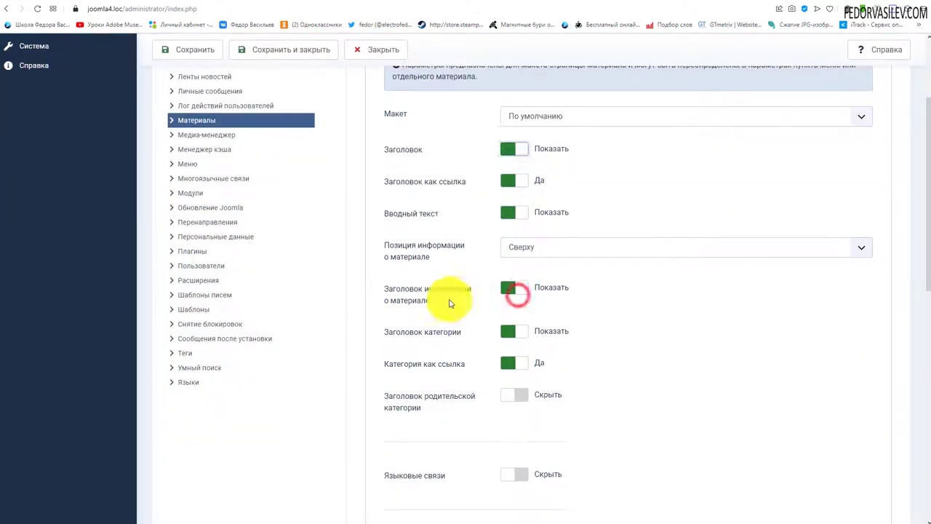
scroll(422, 218, "up", 2)
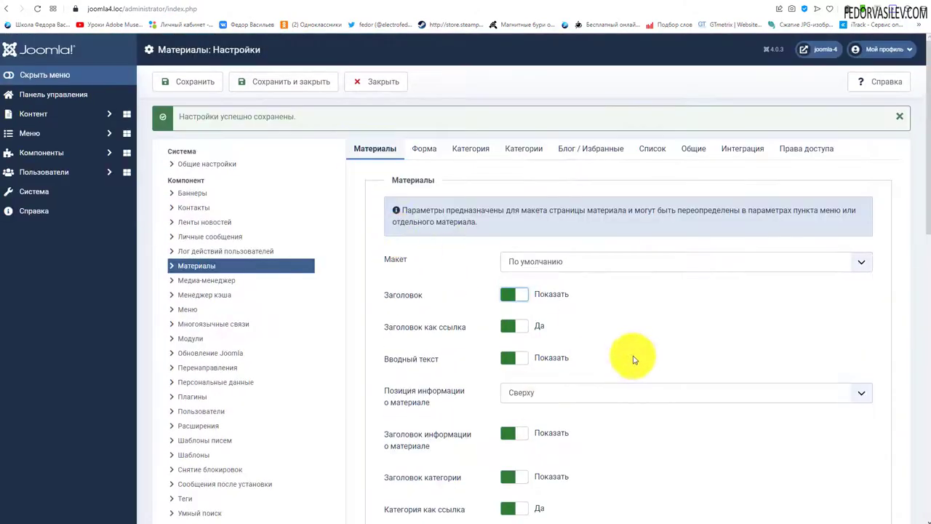
Step: Set Категория как ссылка to Нет, save the settings and review the category-related options
scroll(720, 342, "down", 3)
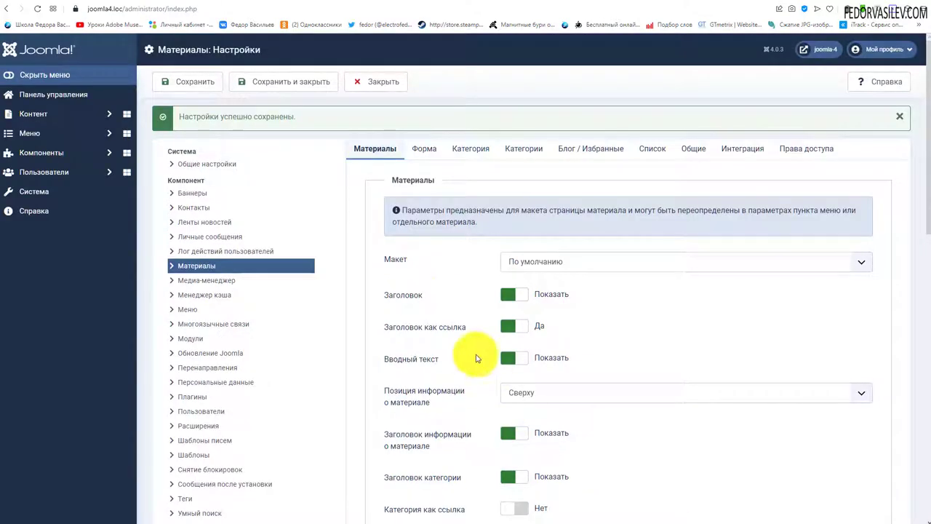
scroll(482, 279, "down", 2)
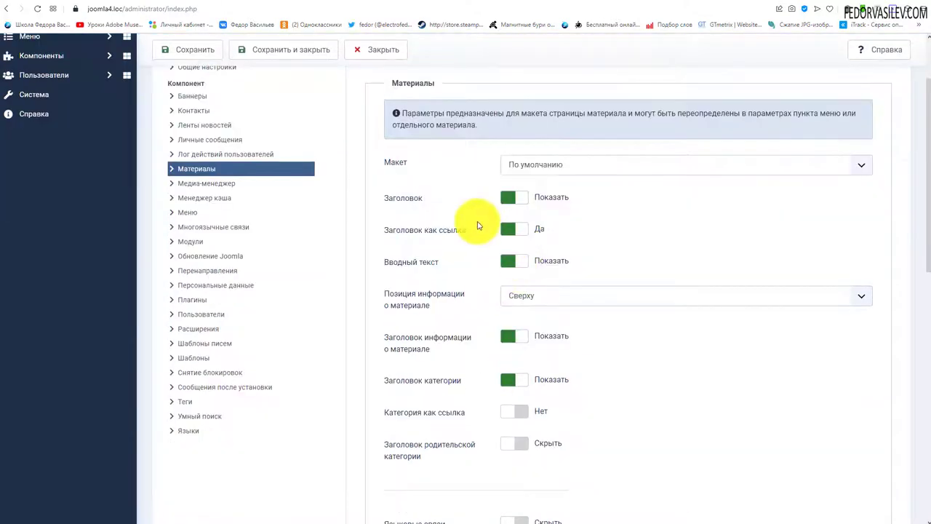
scroll(495, 313, "down", 2)
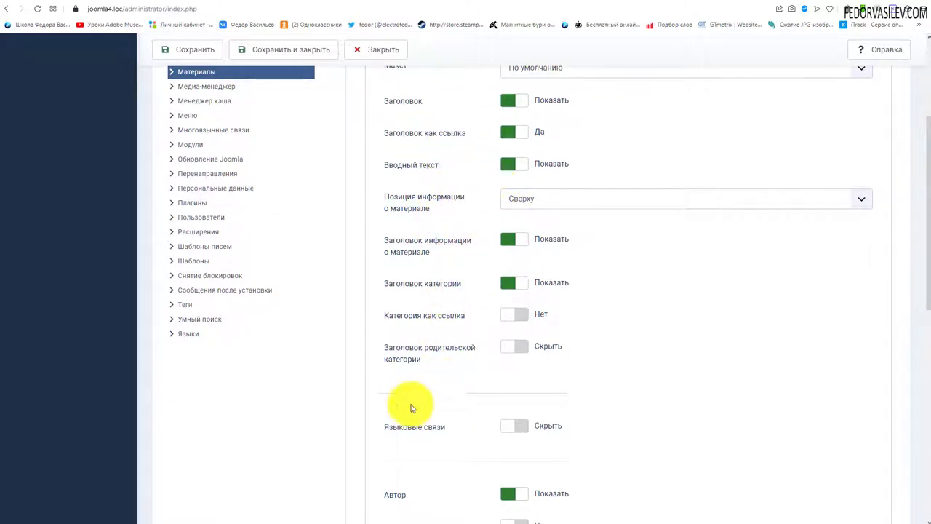
scroll(422, 283, "down", 1)
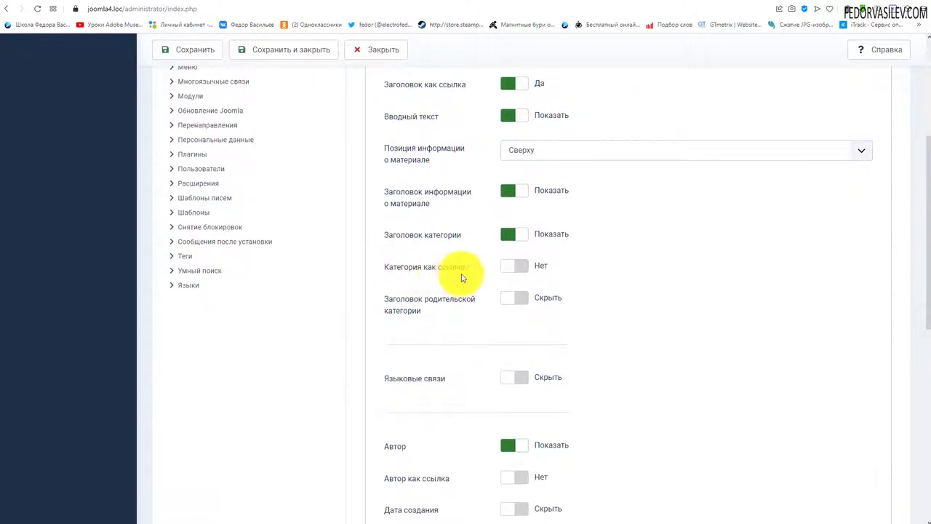
Step: Switch to the public home page and check the category line in the article information
left_click(258, 3)
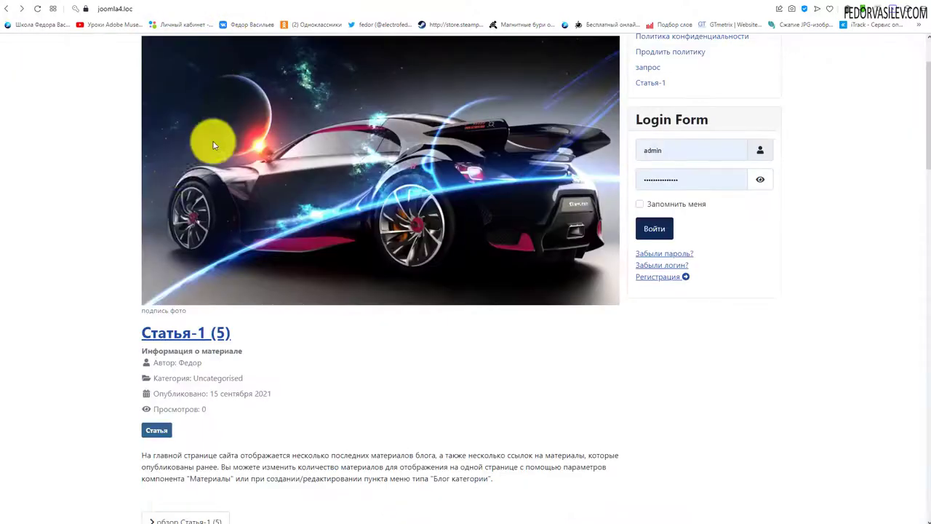
scroll(213, 141, "down", 5)
scroll(212, 272, "up", 3)
scroll(167, 69, "up", 2)
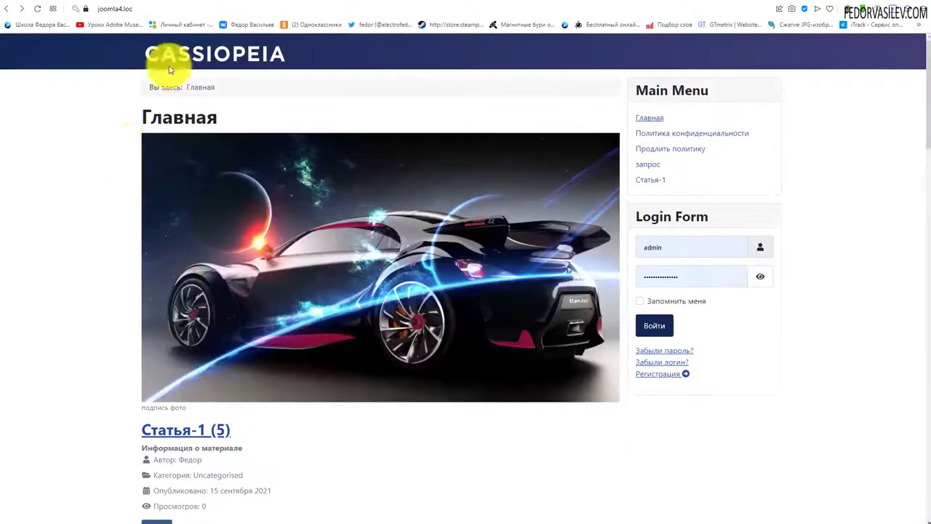
scroll(160, 285, "down", 3)
left_click(182, 233)
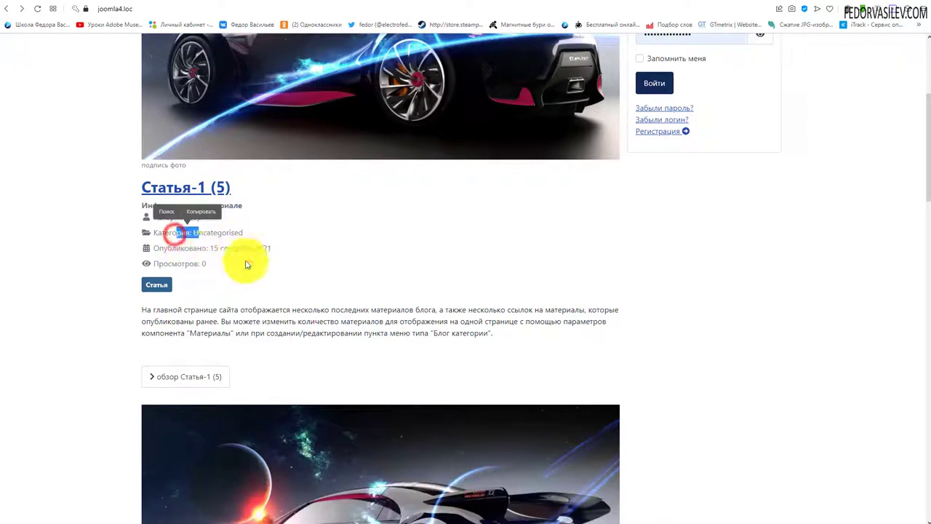
Step: Check the category line of Статья-1 (5) on the home page and inside the opened article
left_click(246, 258)
left_click(216, 233)
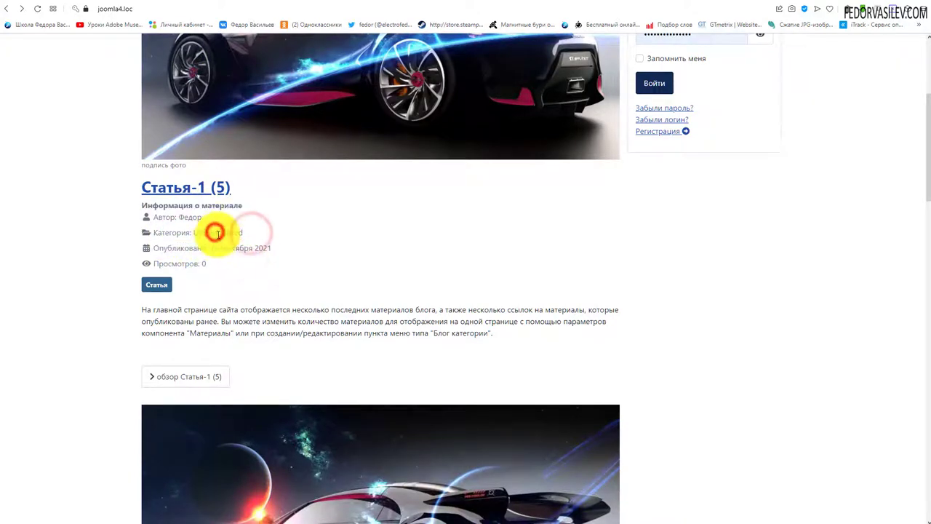
left_click(192, 189)
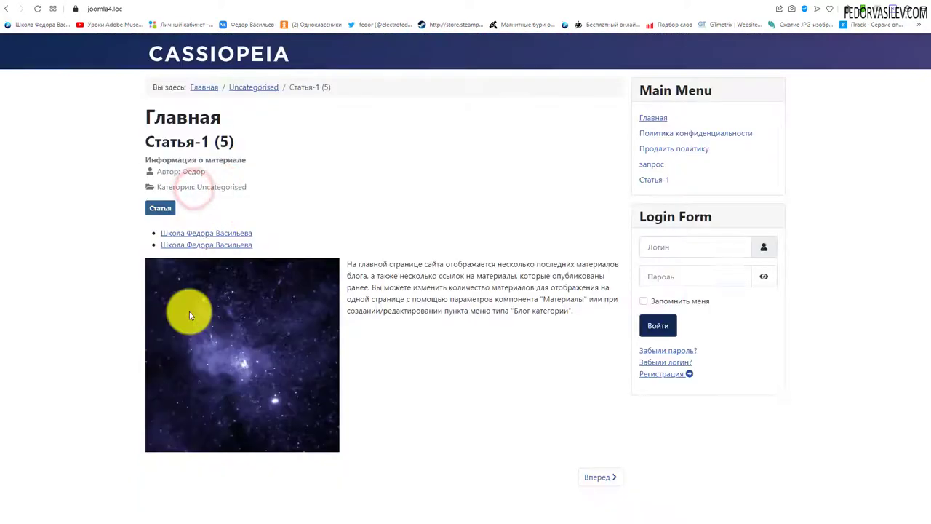
double_click(246, 187)
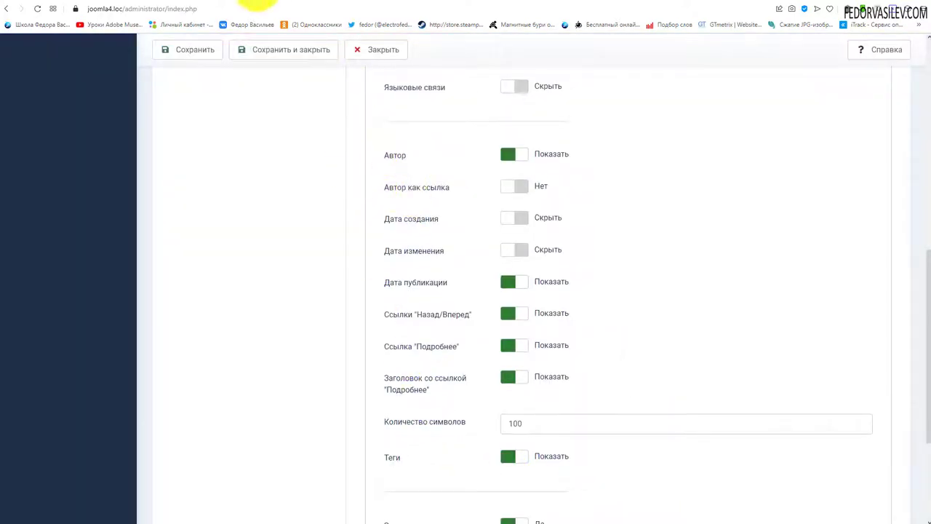
Step: Check the author line of Статья-1 (5) on the home page and set Автор to Скрыть in the article settings
left_click(255, 2)
double_click(198, 217)
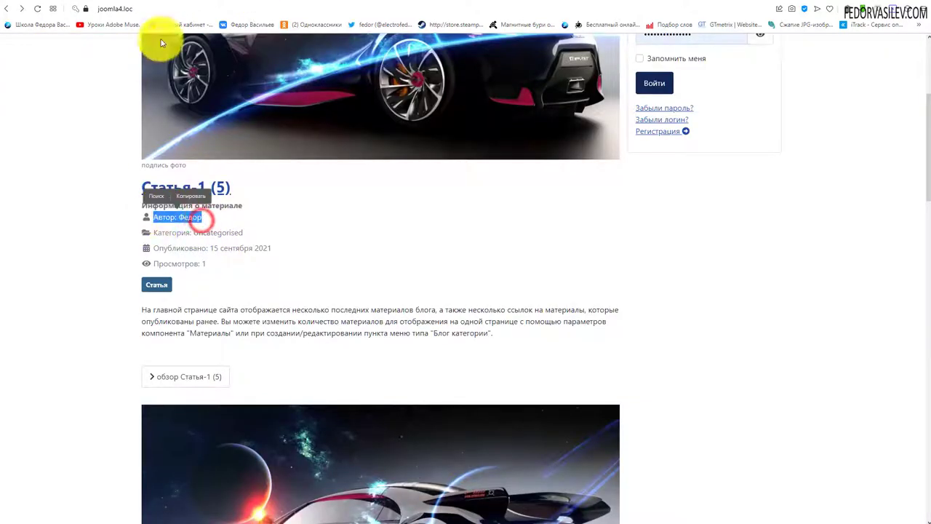
left_click(175, 2)
left_click(508, 155)
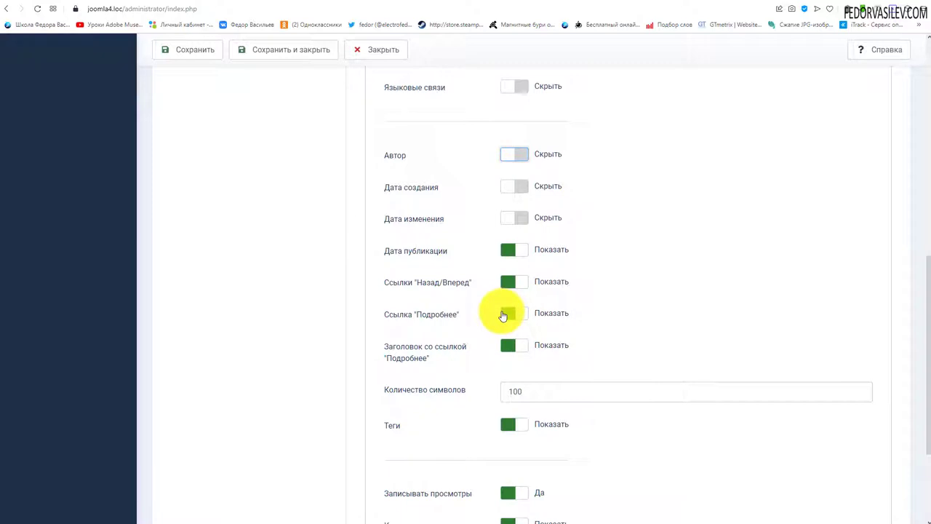
Step: Switch Заголовок со ссылкой "Подробнее" to Скрыть and back to Показать to examine its dependent Количество символов field
scroll(409, 363, "down", 1)
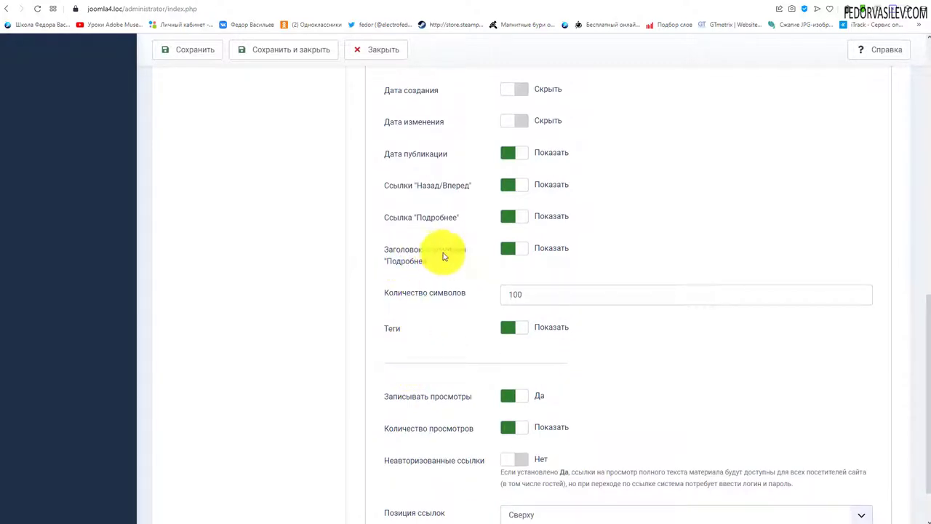
left_click(507, 254)
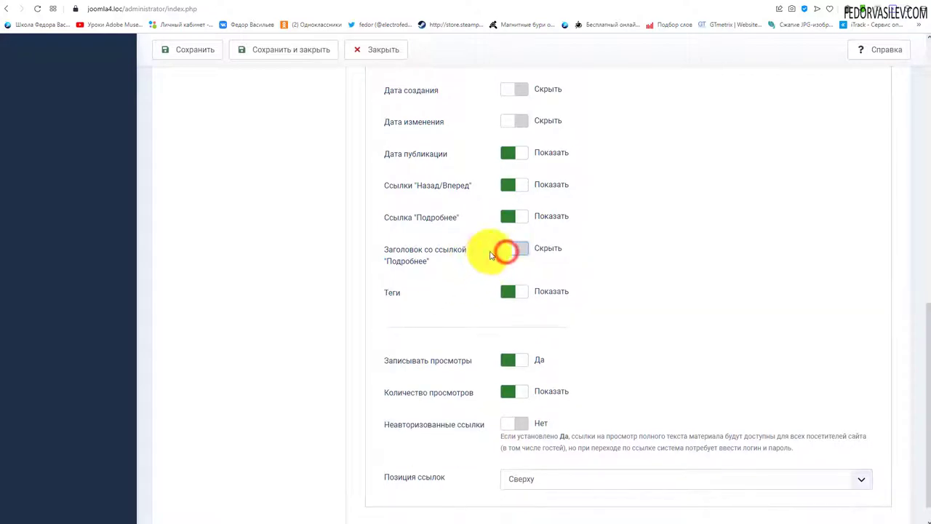
left_click(512, 251)
left_click(524, 299)
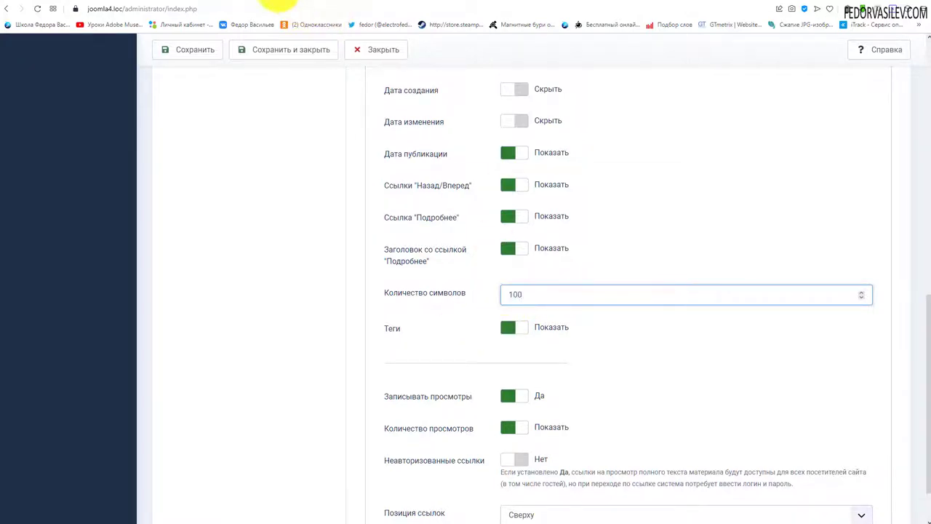
Step: Check the read-more link on the home page, set Заголовок со ссылкой "Подробнее" to Скрыть and save the settings
left_click(280, 4)
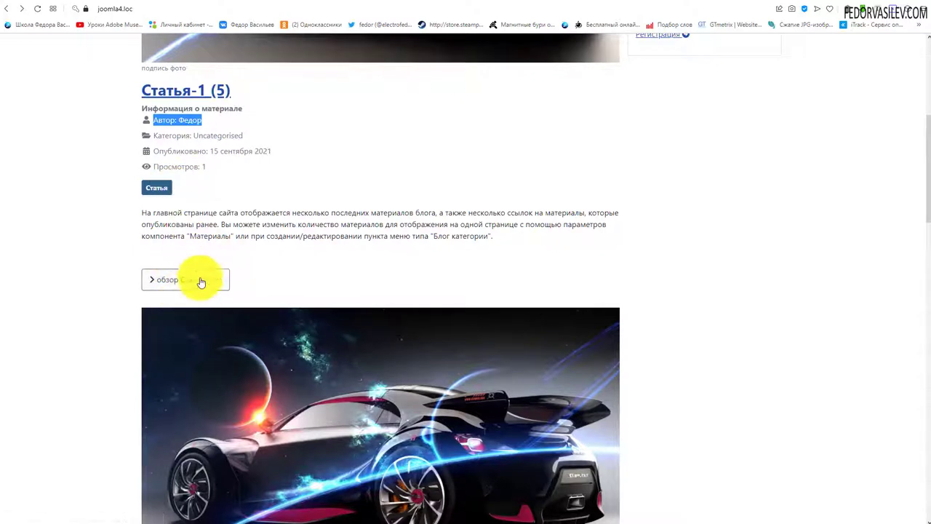
left_click(181, 8)
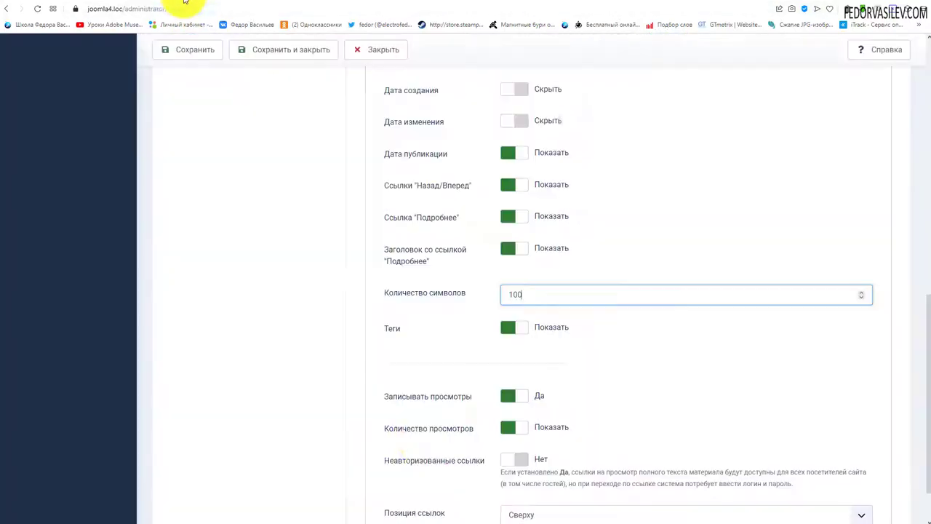
left_click(531, 295)
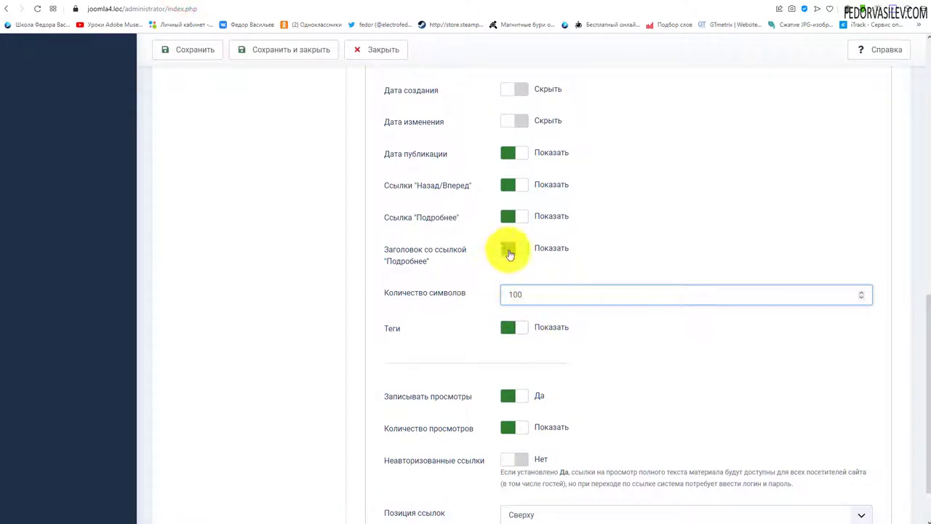
left_click(509, 252)
left_click(193, 50)
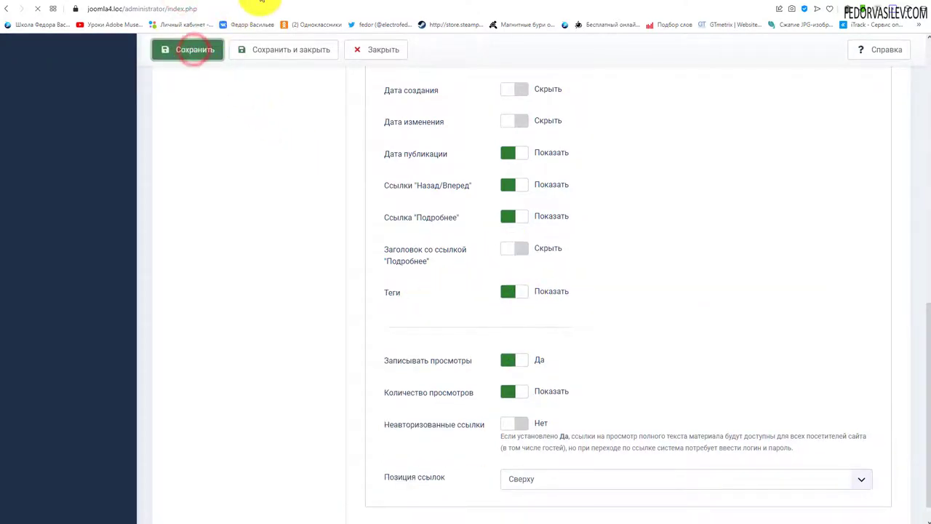
Step: Reload the public home page and check the read-more links and article information down the list
left_click(260, 4)
left_click(33, 13)
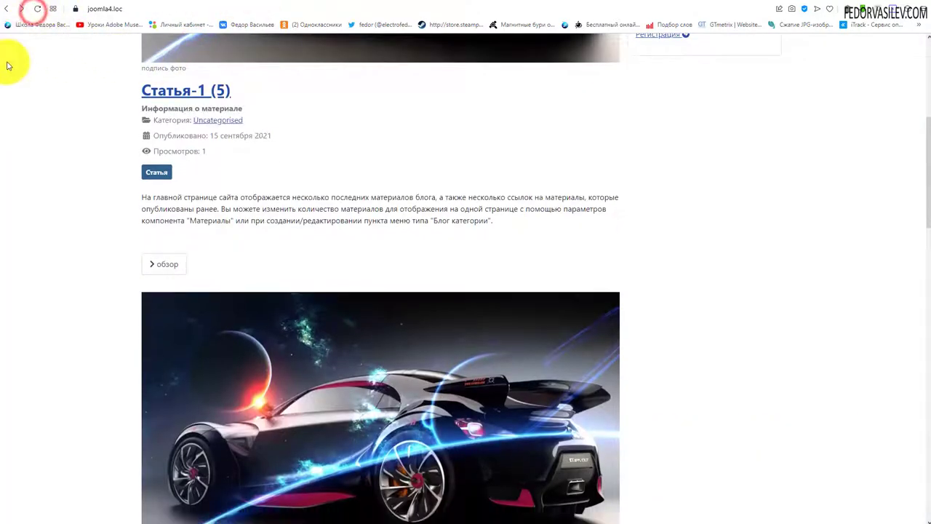
scroll(161, 273, "down", 5)
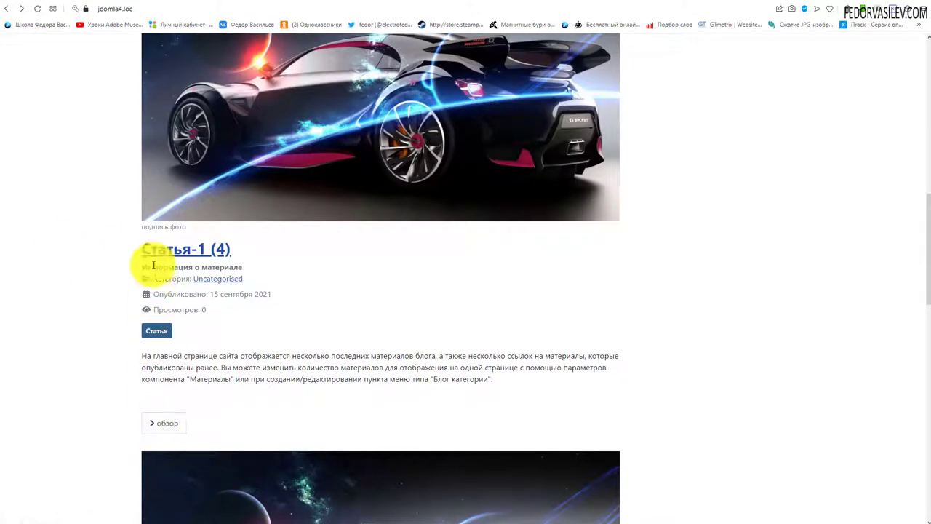
scroll(195, 291, "down", 5)
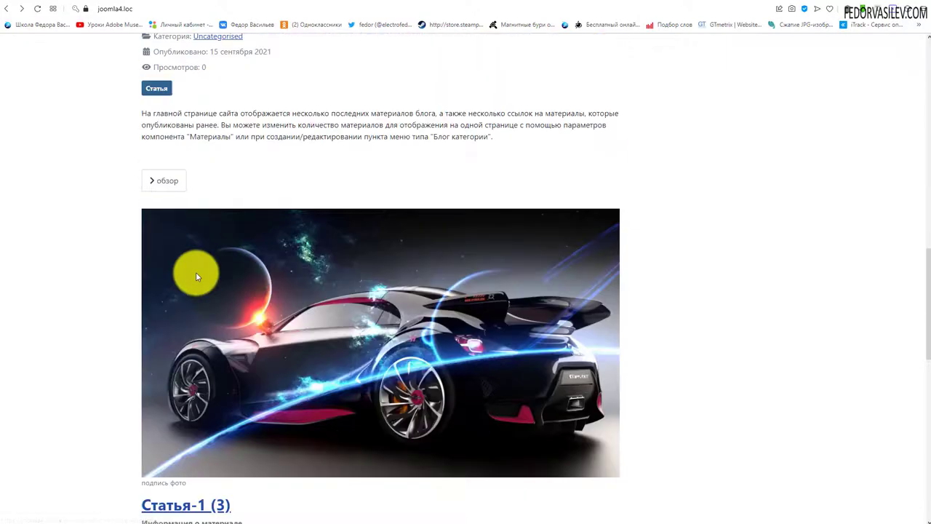
Step: Try the Назад link in the article Статья-1 (3), and check the date and category lines of Статья-1 (5) on the home page
left_click(166, 213)
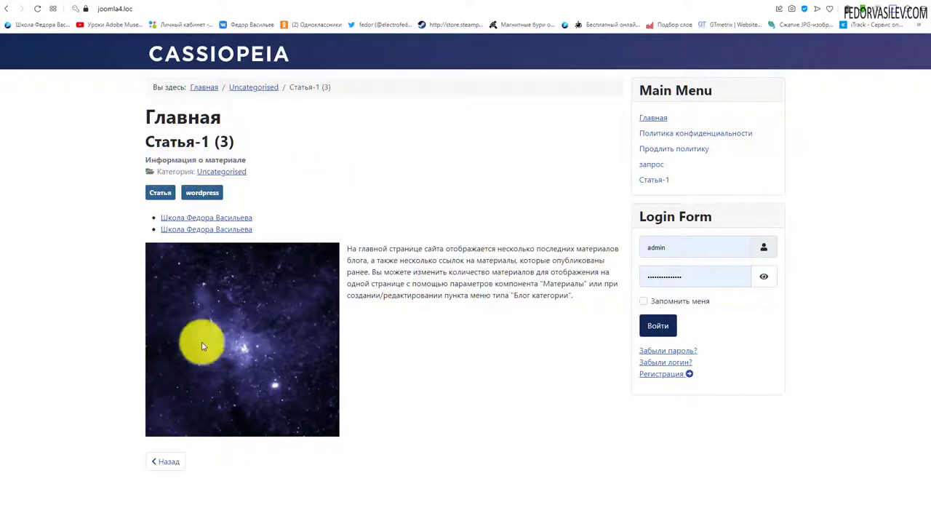
left_click(161, 469)
scroll(312, 493, "down", 2)
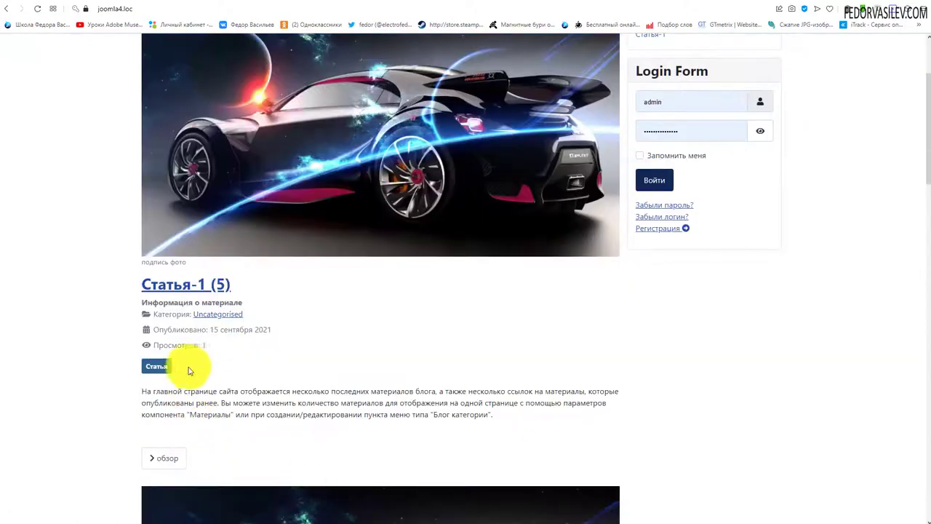
left_click_drag(274, 329, 152, 329)
left_click_drag(253, 313, 172, 314)
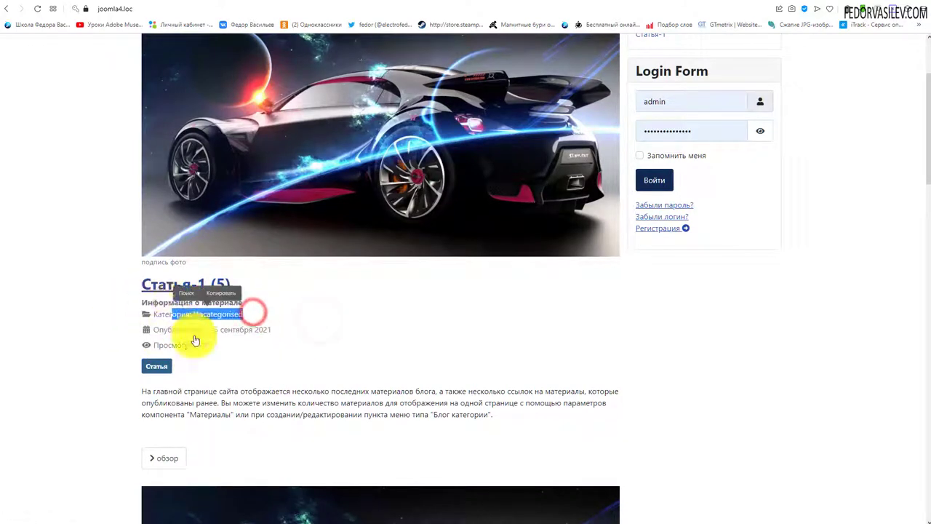
Step: Compare the Теги option with the tags under the home page articles, set Теги to Скрыть and save the settings
left_click(183, 1)
scroll(536, 339, "down", 2)
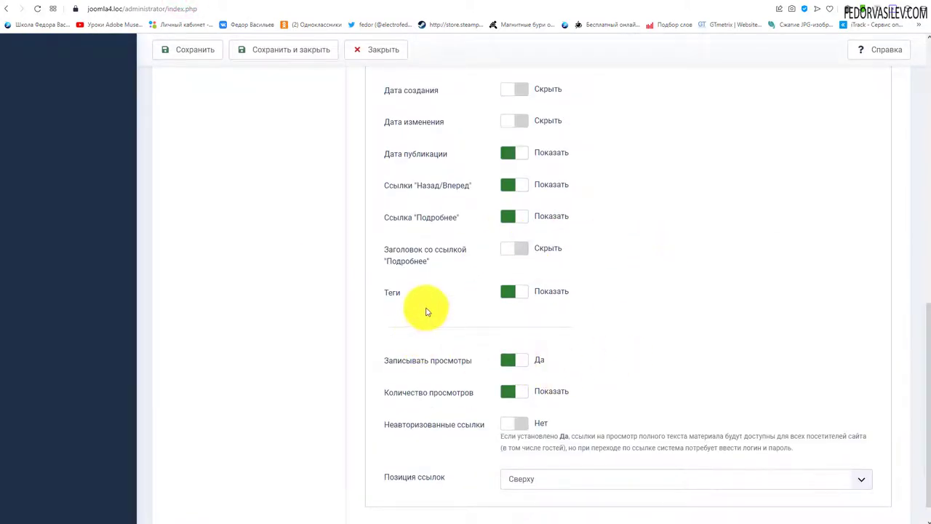
left_click(155, 4)
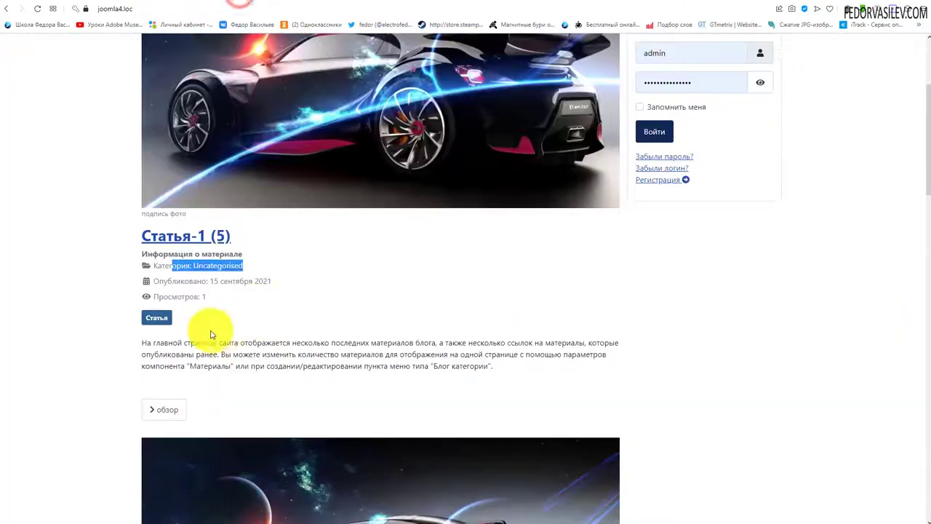
double_click(219, 339)
scroll(384, 302, "down", 5)
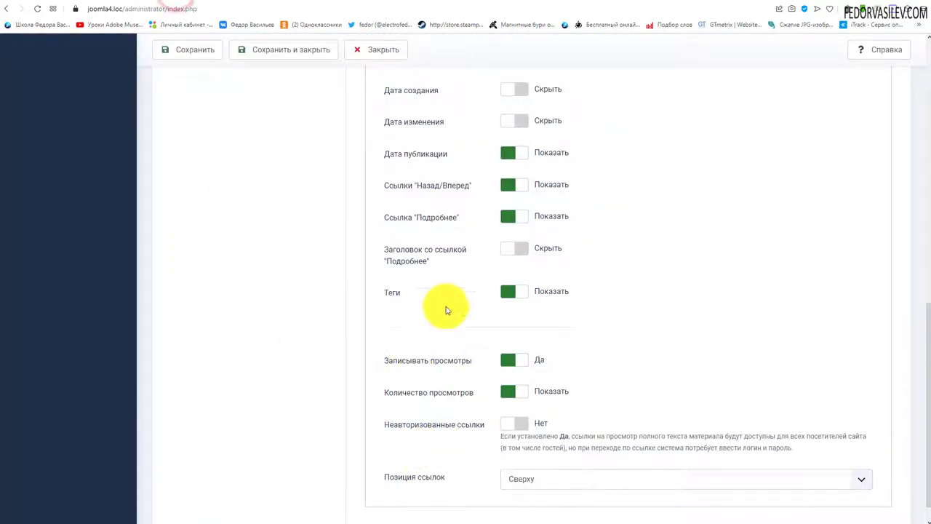
left_click(513, 291)
left_click(186, 51)
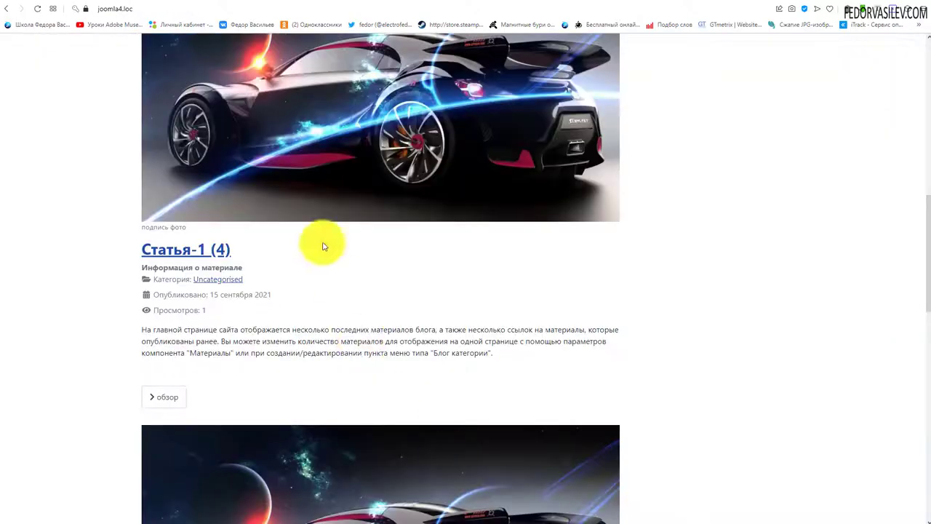
Step: Check the tags in the home page list and inside the article Статья-1 (3), and go back to the list
scroll(322, 245, "down", 7)
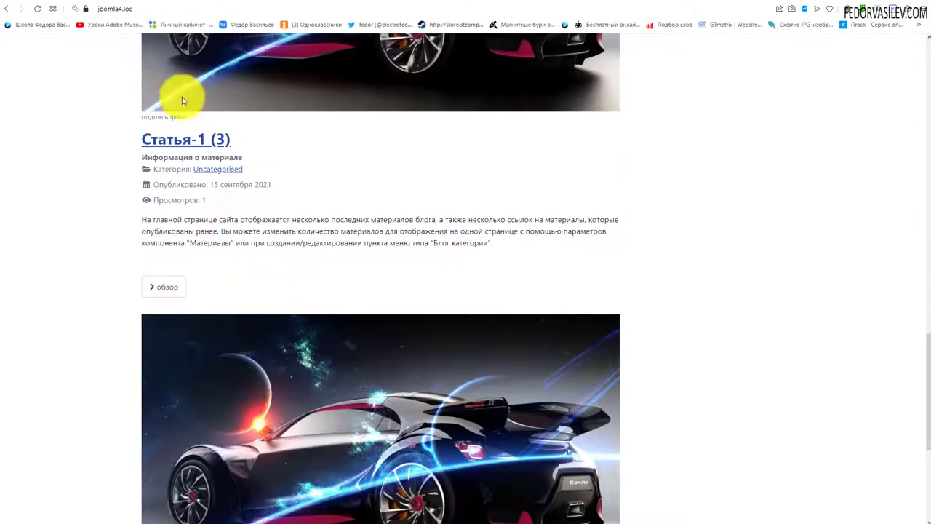
left_click(183, 144)
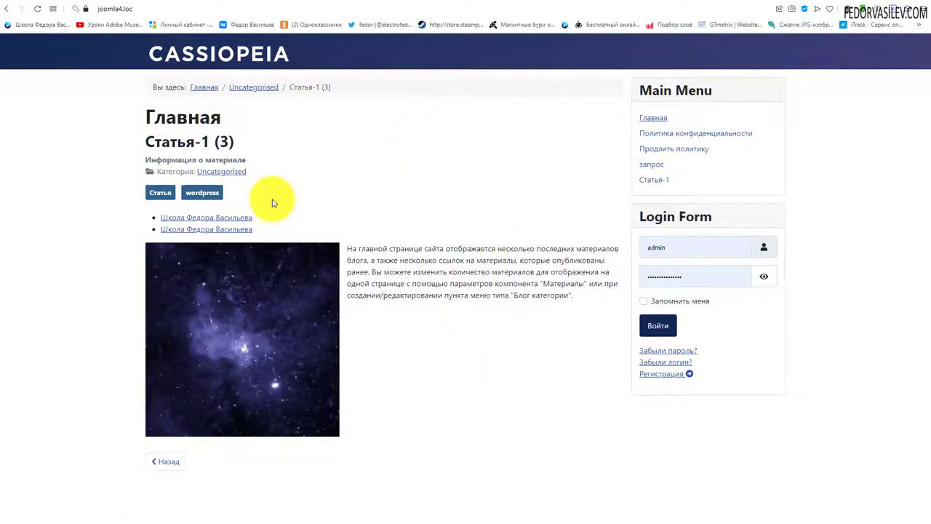
left_click(6, 10)
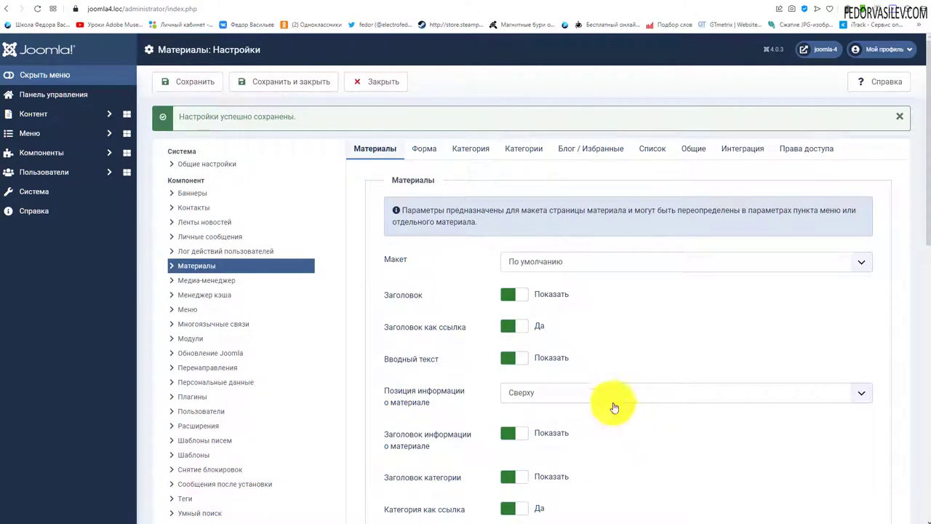
Step: Open the Форма section of the article settings and review the options for the article editing form
left_click(424, 149)
scroll(494, 241, "down", 2)
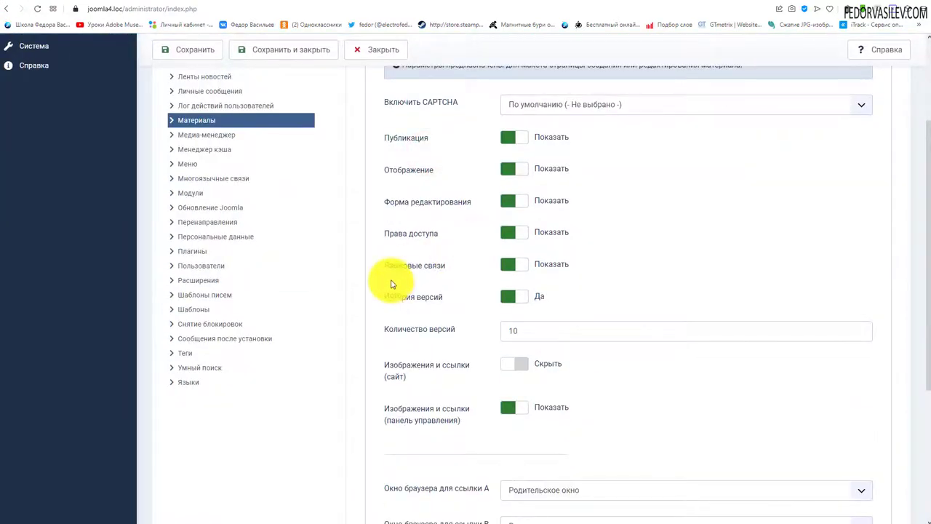
scroll(636, 280, "up", 2)
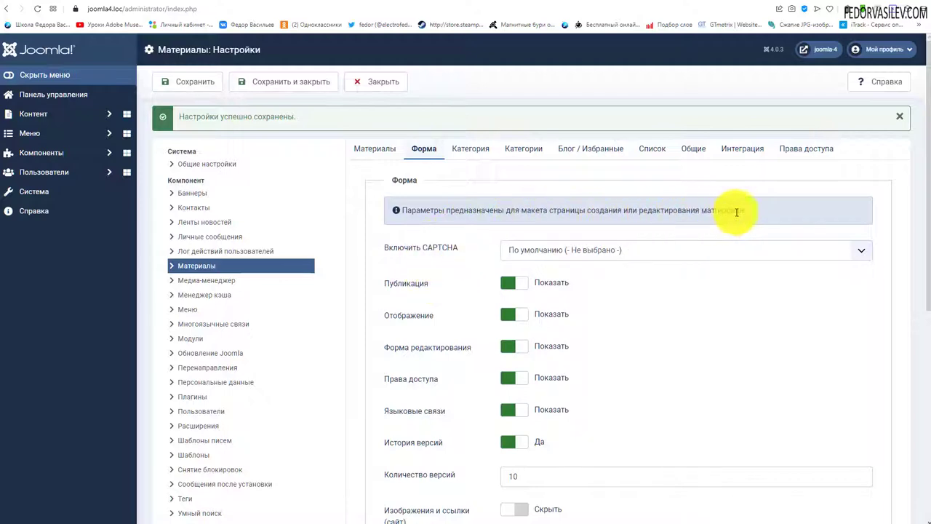
scroll(731, 217, "down", 2)
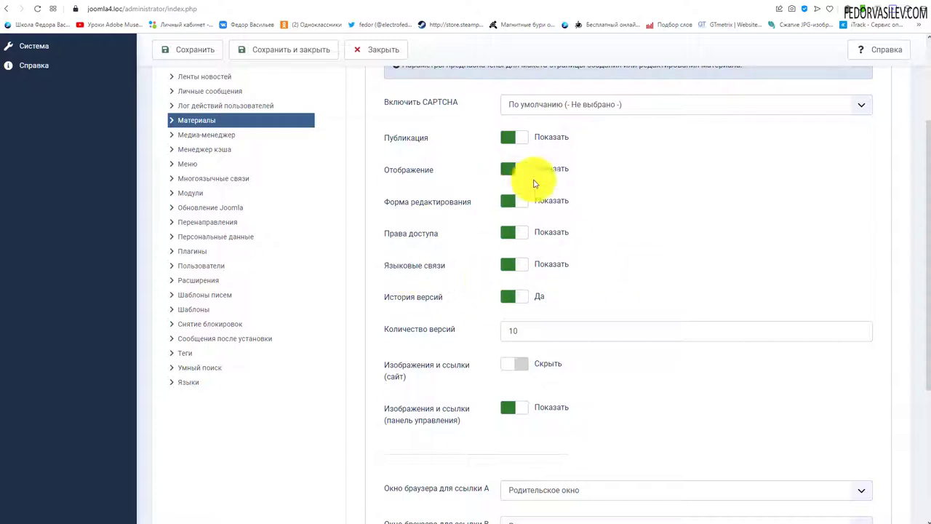
Step: Examine the choices available for Включить CAPTCHA and leave it at По умолчанию (- Не выбрано -)
scroll(501, 192, "up", 2)
left_click(554, 204)
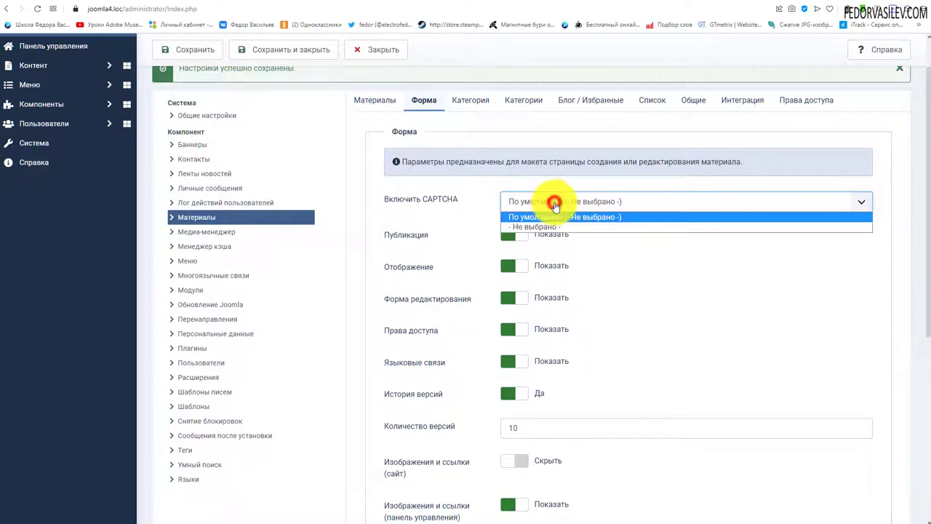
left_click(443, 222)
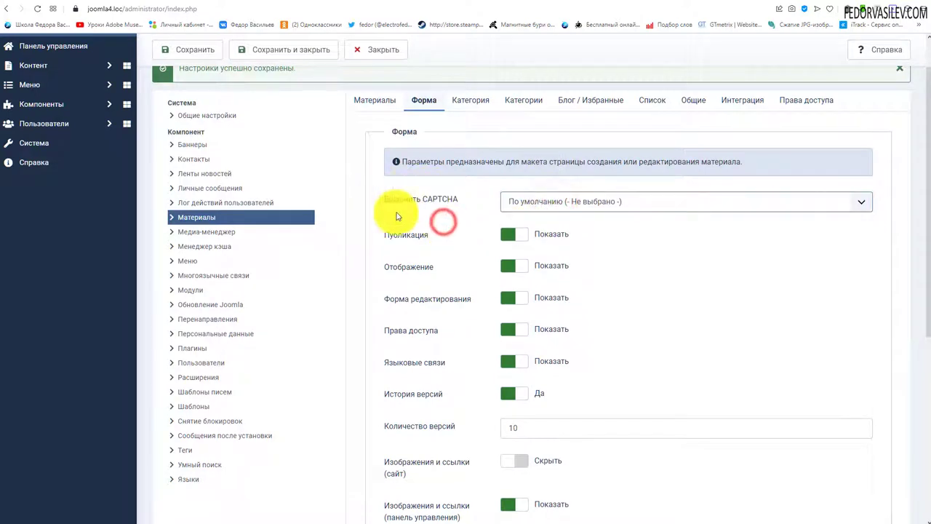
left_click(465, 198)
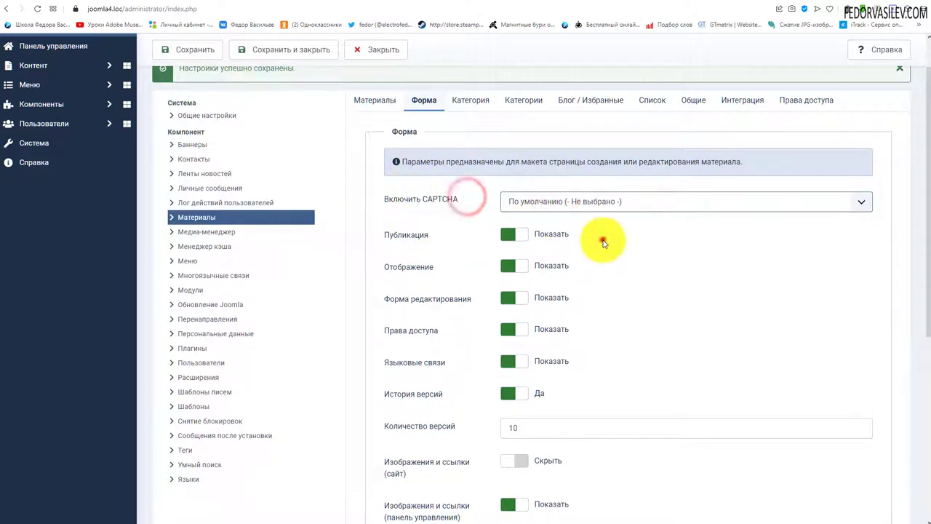
left_click(604, 239)
left_click(550, 196)
left_click(430, 226)
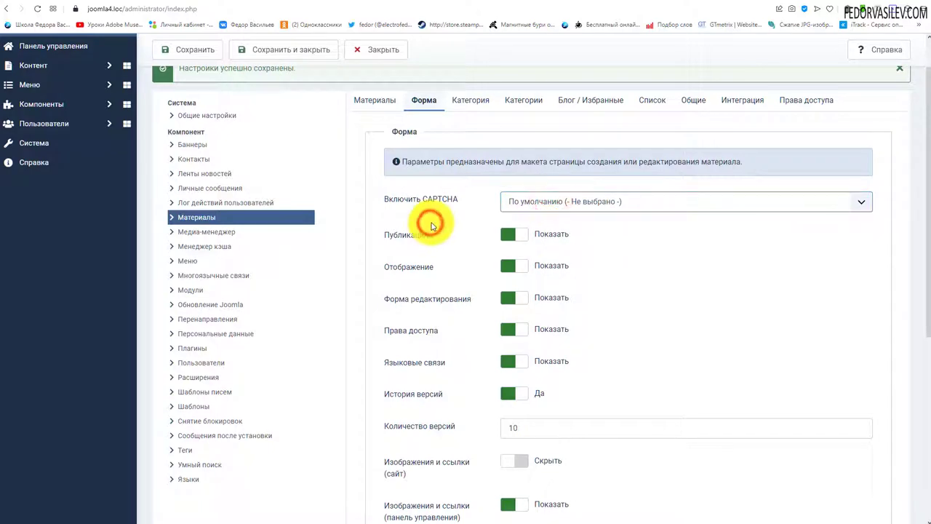
Step: Set Права доступа to Скрыть in the form settings and examine the Языковые связи option
scroll(502, 232, "down", 1)
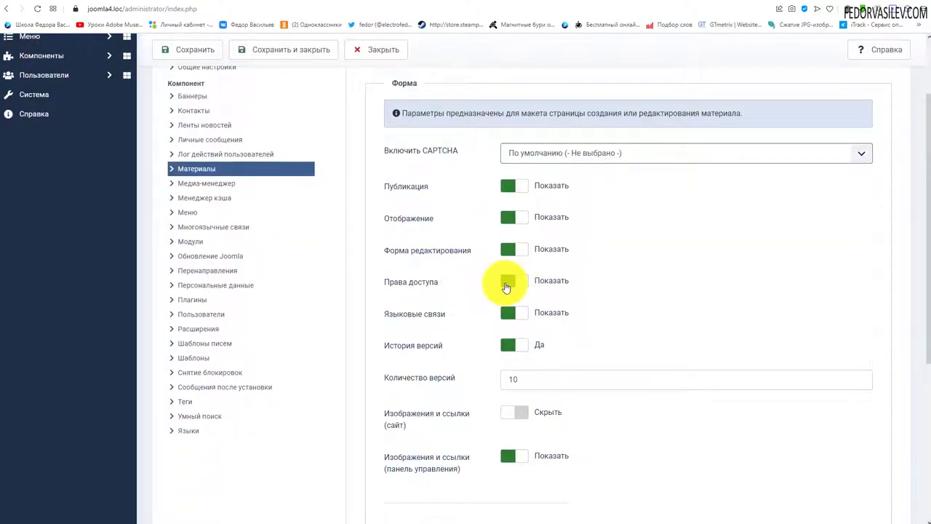
left_click(512, 284)
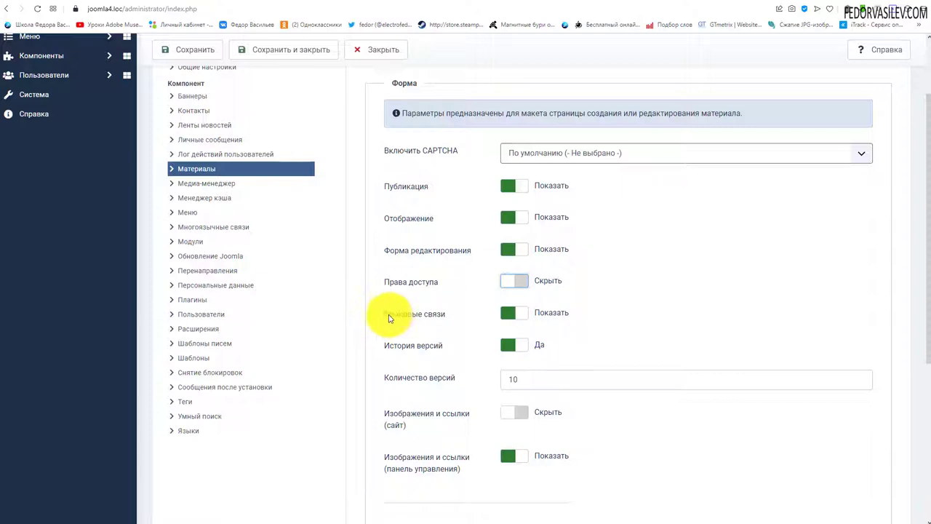
left_click_drag(388, 314, 445, 316)
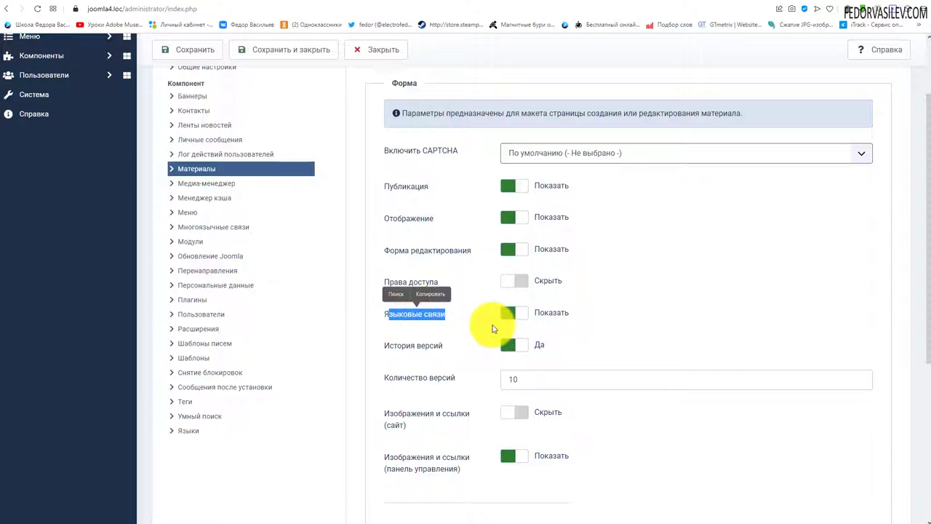
Step: Set Языковые связи to Скрыть and История версий to Нет in the article form settings
left_click(481, 331)
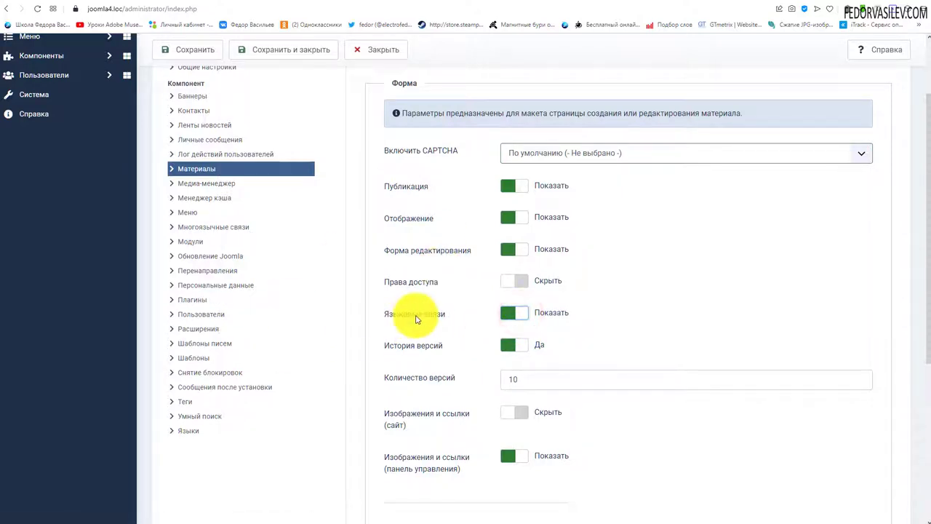
left_click(510, 315)
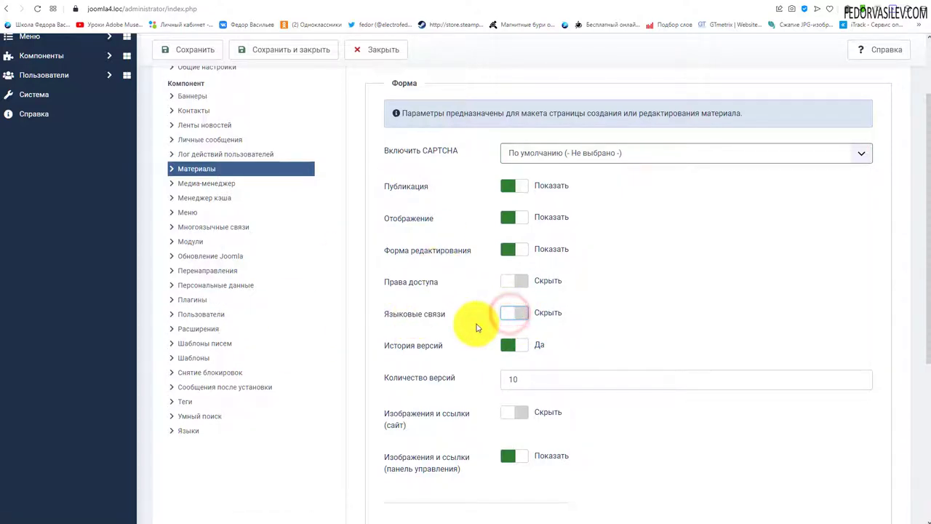
left_click(507, 347)
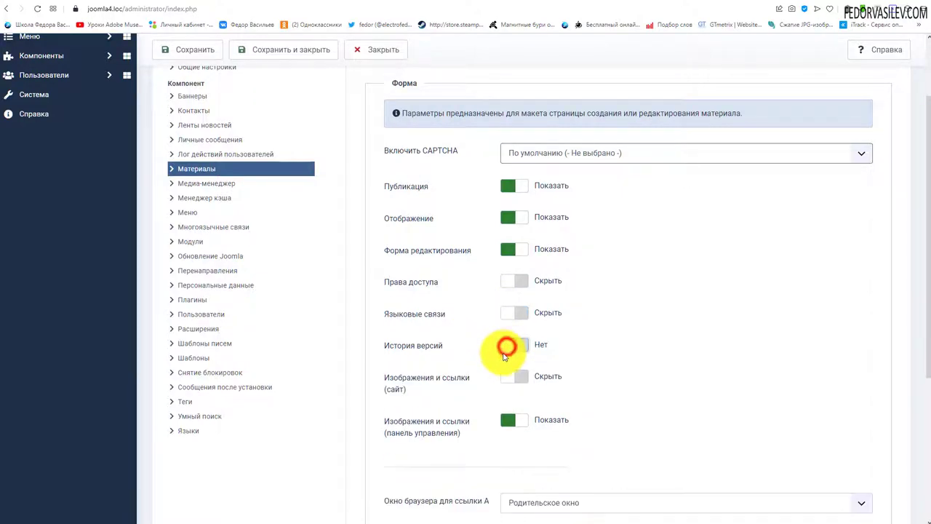
left_click(517, 347)
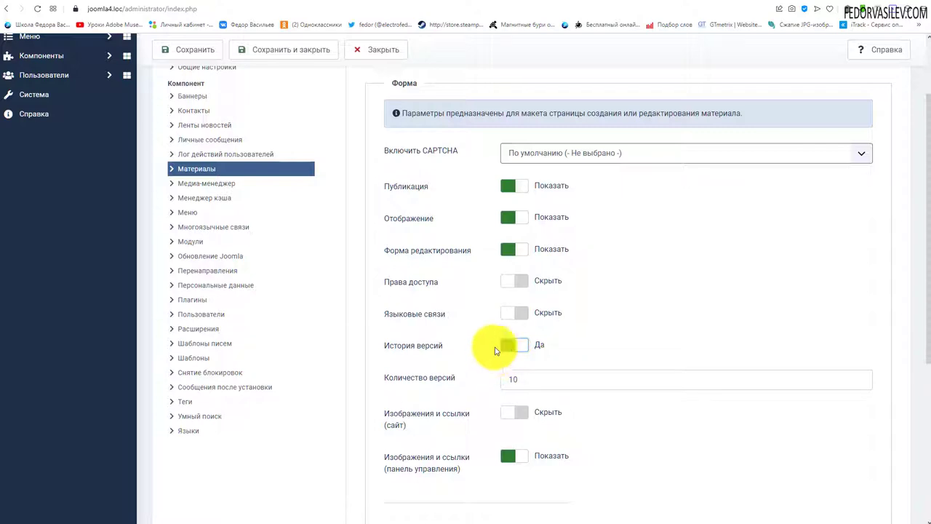
left_click(502, 349)
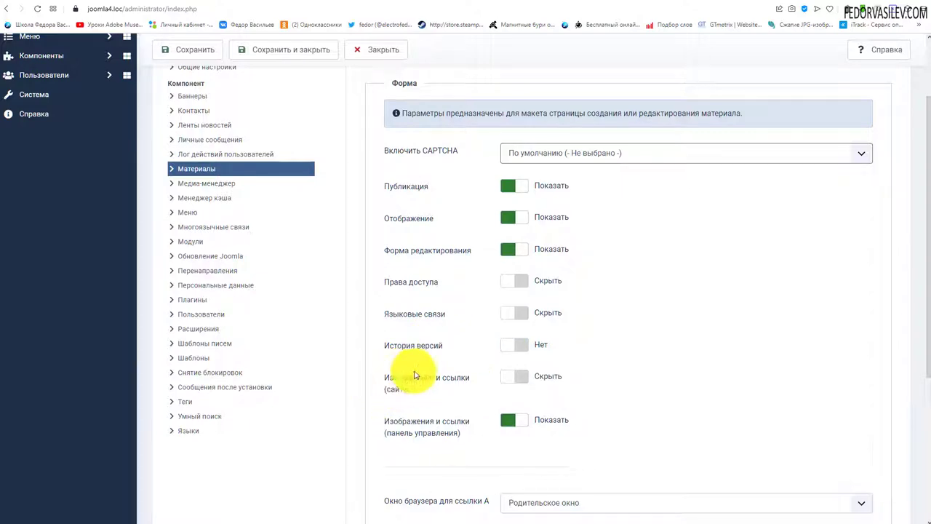
Step: Set Изображения и ссылки (панель управления) to Скрыть and save the article settings
left_click(247, 7)
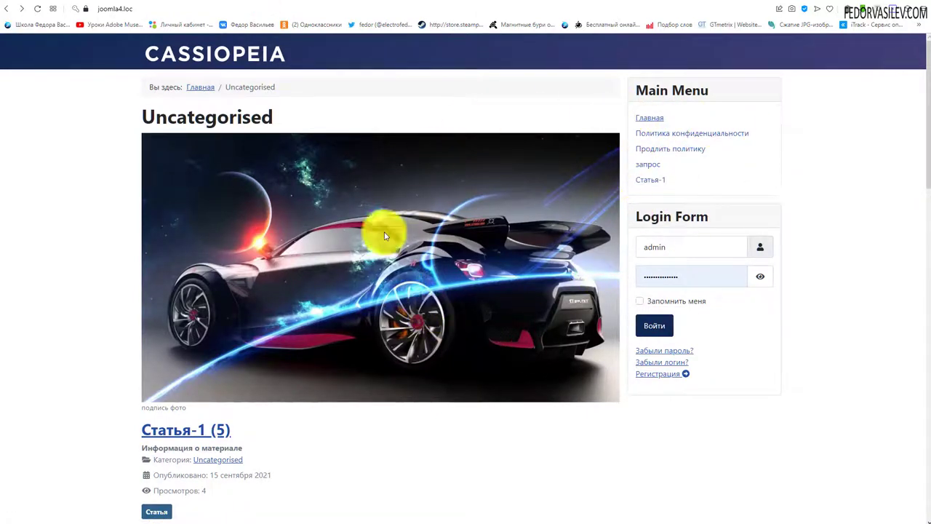
left_click(218, 7)
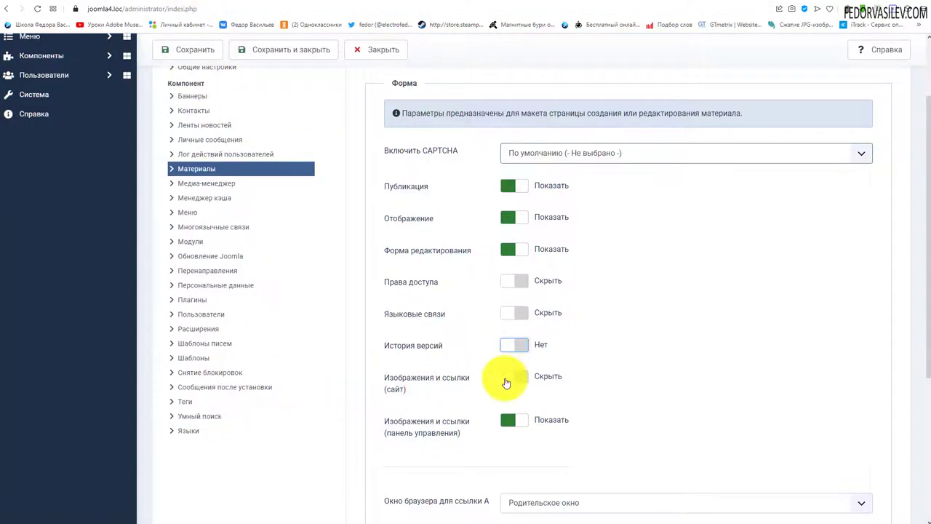
left_click(509, 425)
scroll(509, 422, "up", 2)
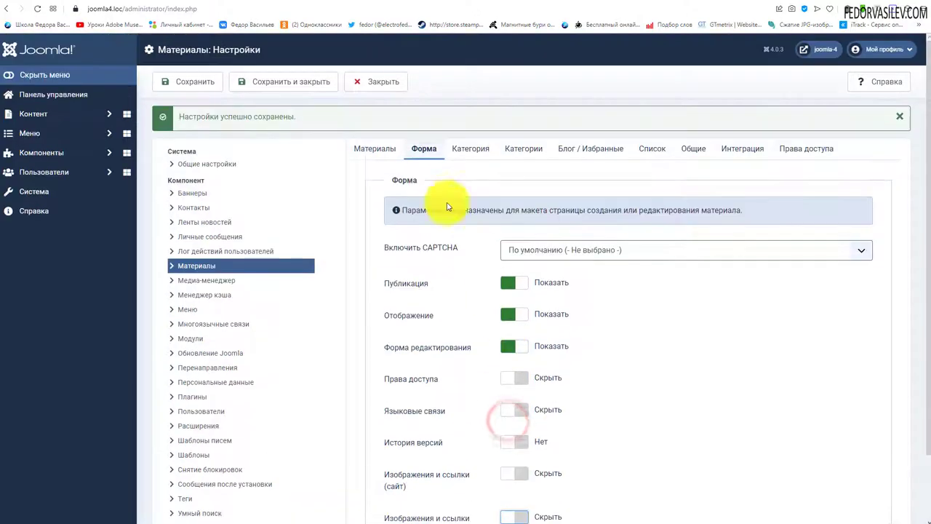
left_click(195, 82)
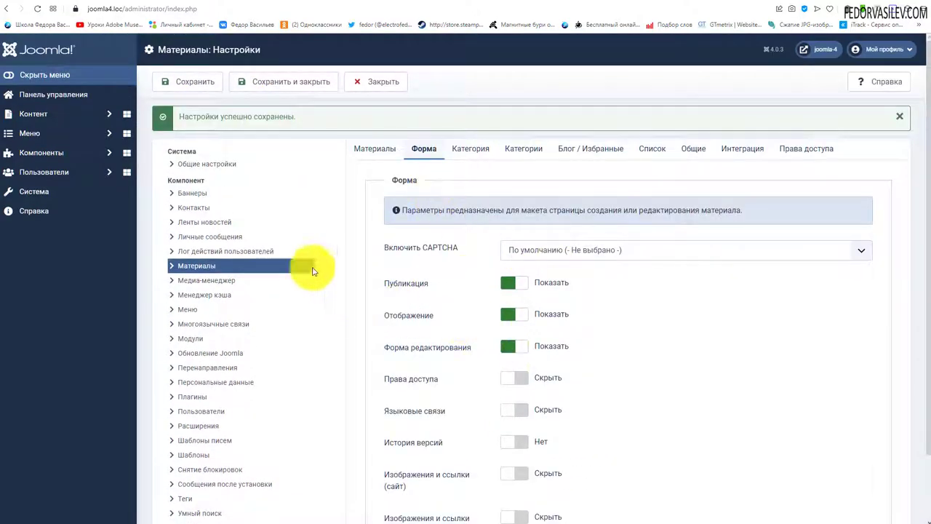
Step: Open a new article form, review its Материал, Отображение and Публикация sections, and cancel the creation
left_click(59, 120)
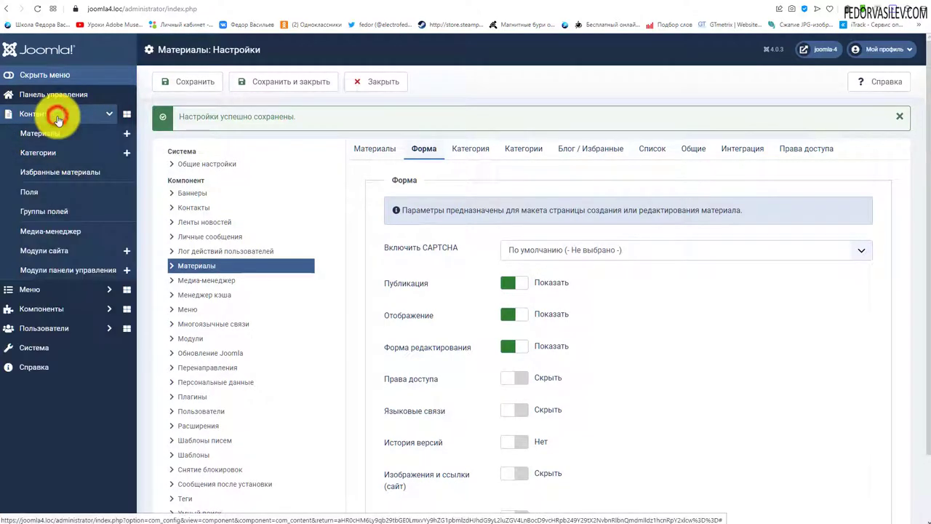
left_click(130, 135)
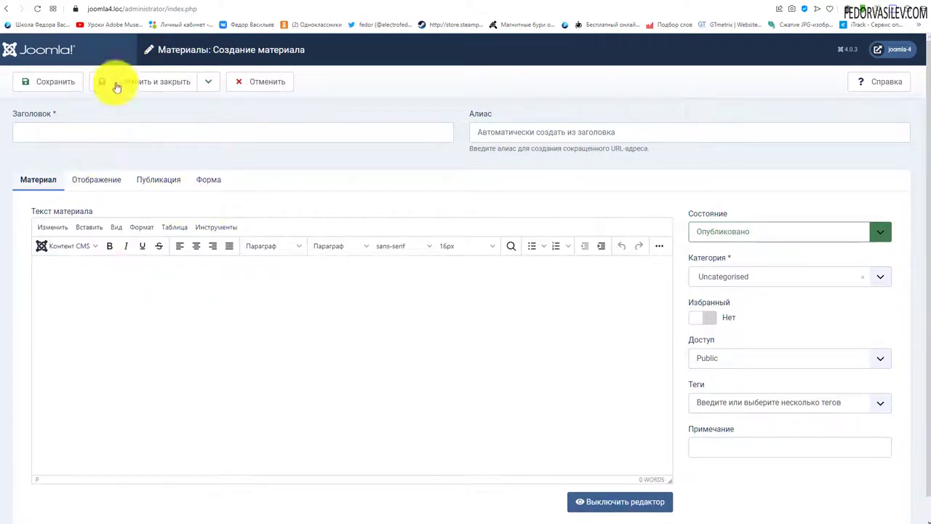
scroll(555, 311, "down", 1)
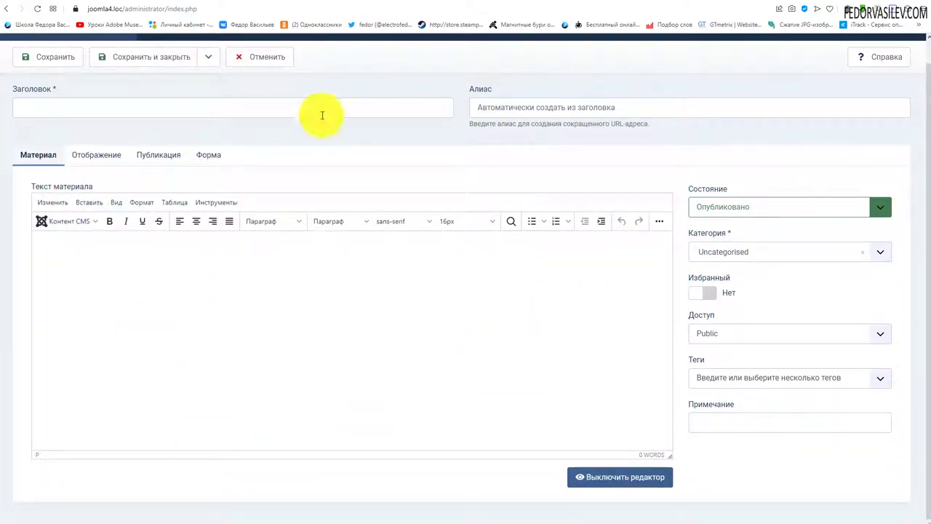
scroll(480, 320, "up", 1)
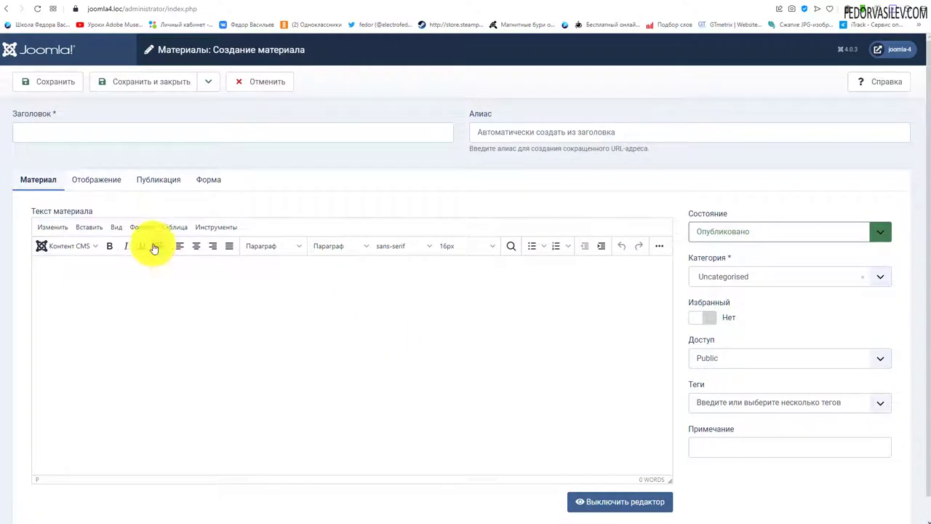
left_click(92, 181)
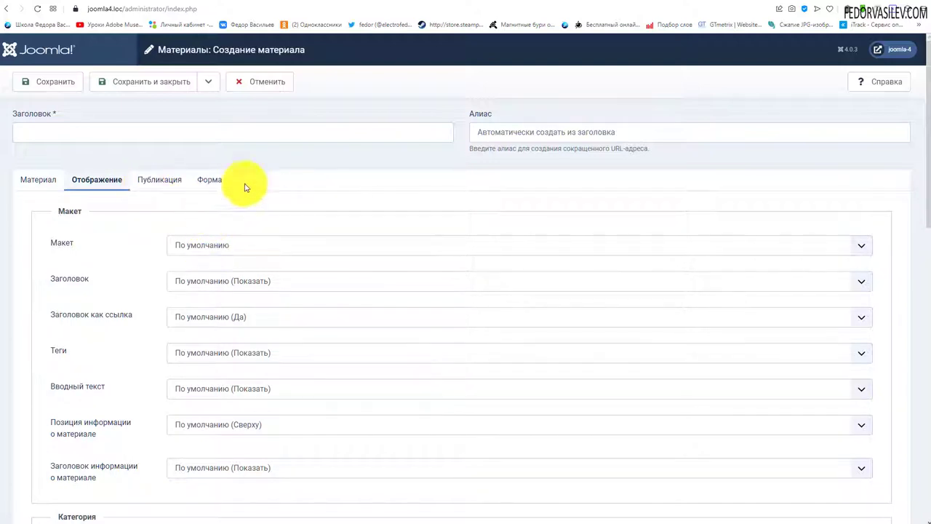
left_click(155, 183)
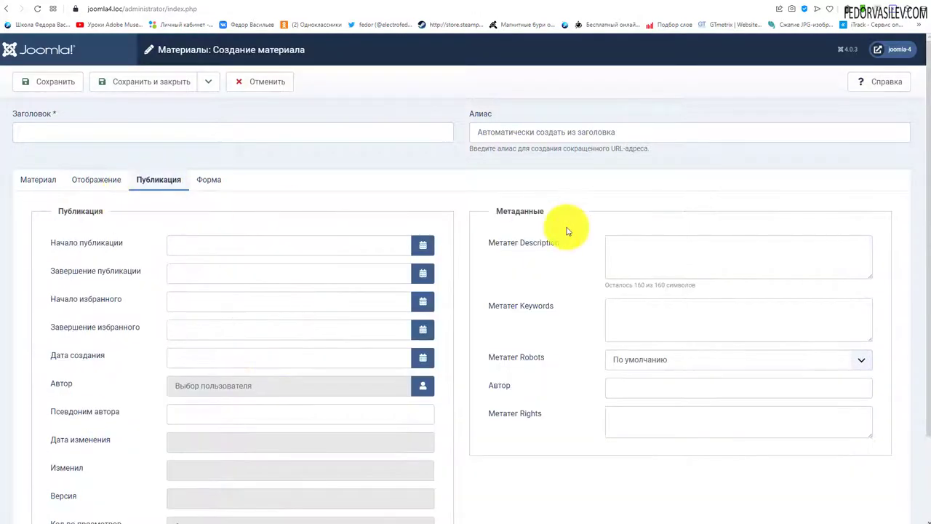
scroll(436, 183, "down", 2)
scroll(21, 239, "up", 2)
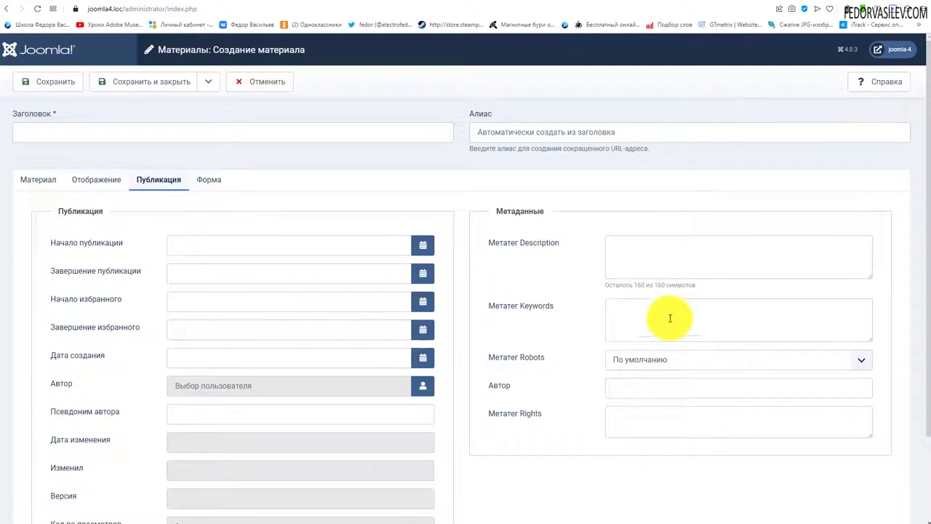
left_click(106, 189)
left_click(45, 185)
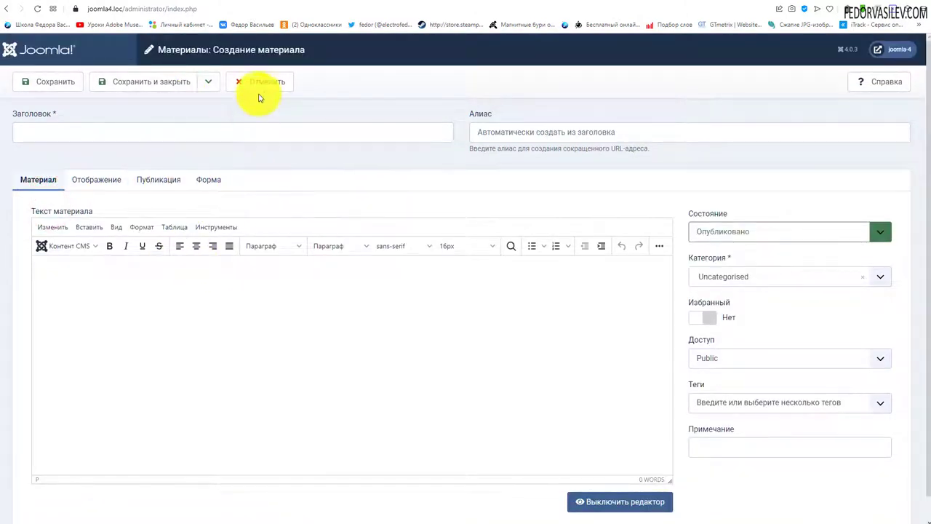
left_click(259, 92)
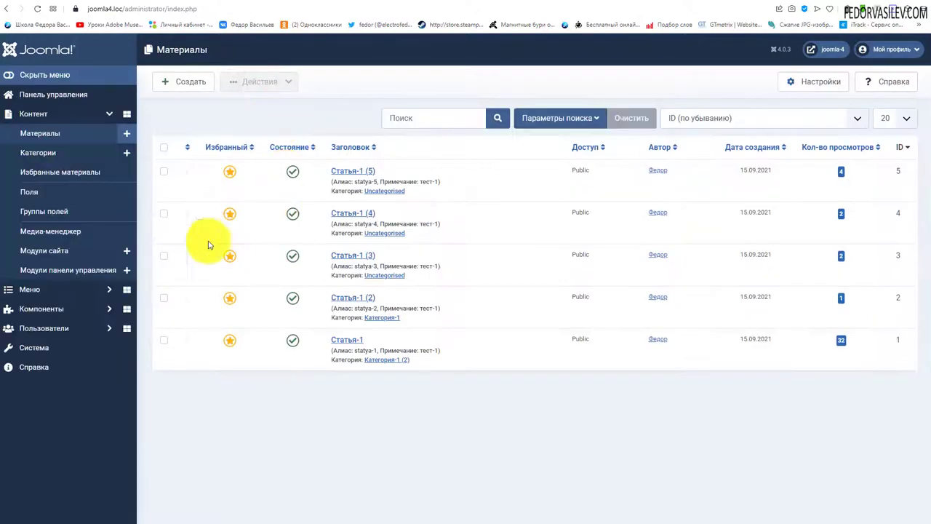
Step: Reopen the Форма section of the article settings and set Изображения и ссылки (панель управления) to Показать
left_click(805, 80)
left_click(423, 116)
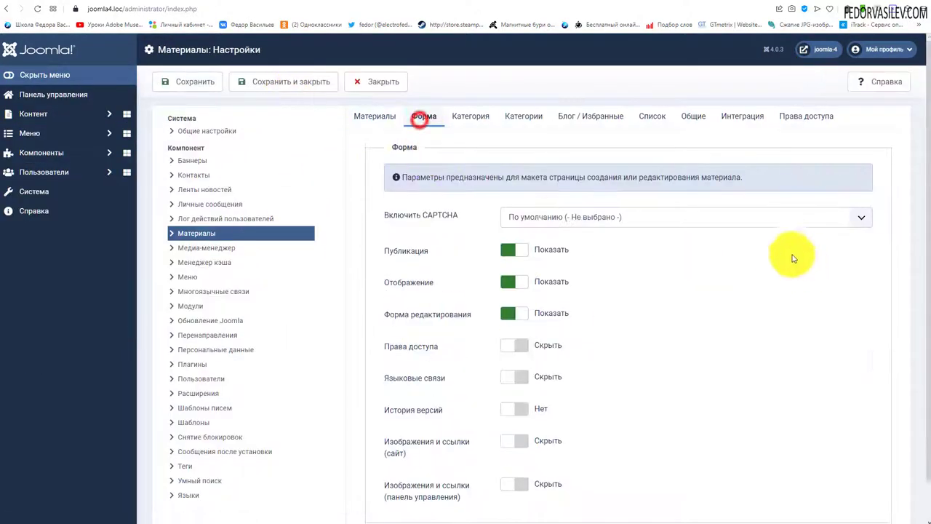
scroll(601, 466, "down", 1)
left_click(518, 441)
scroll(519, 440, "down", 3)
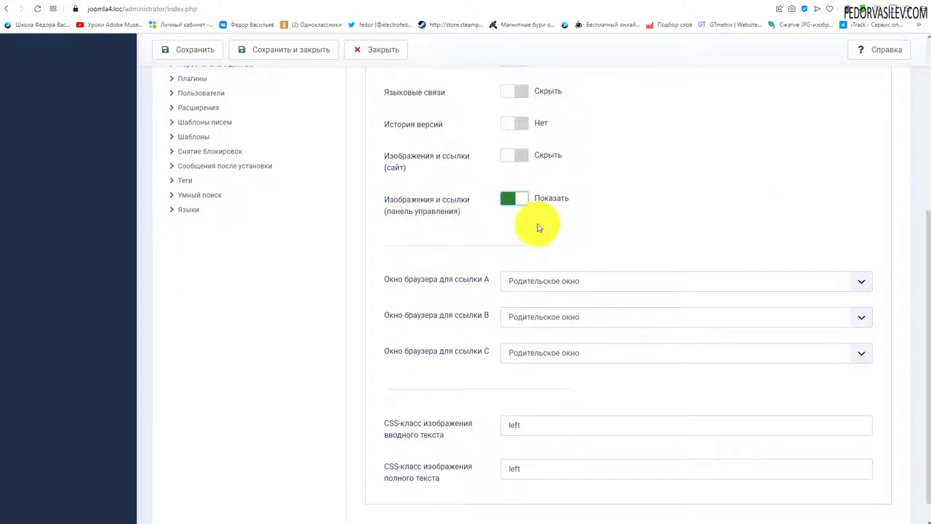
Step: Set Окно браузера для ссылки A to Модальное окно and examine its other choices
scroll(611, 211, "down", 1)
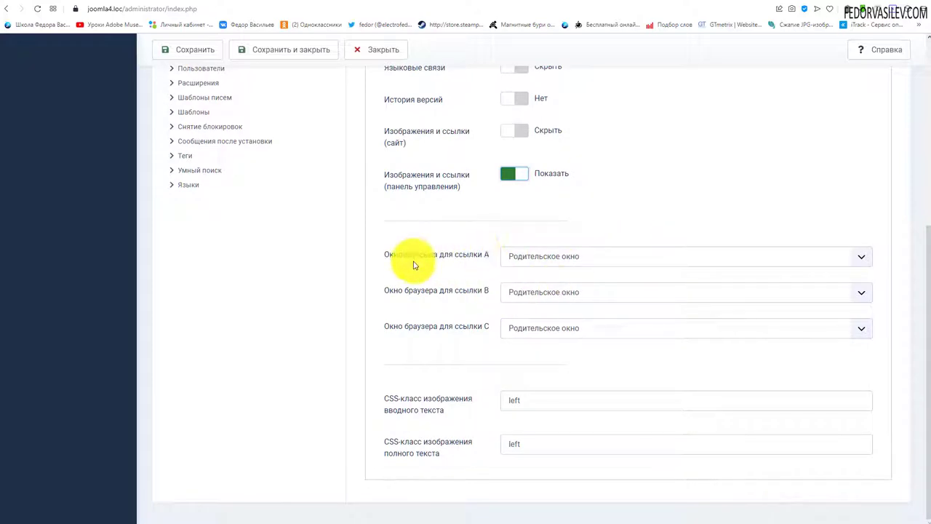
left_click(538, 259)
left_click(531, 300)
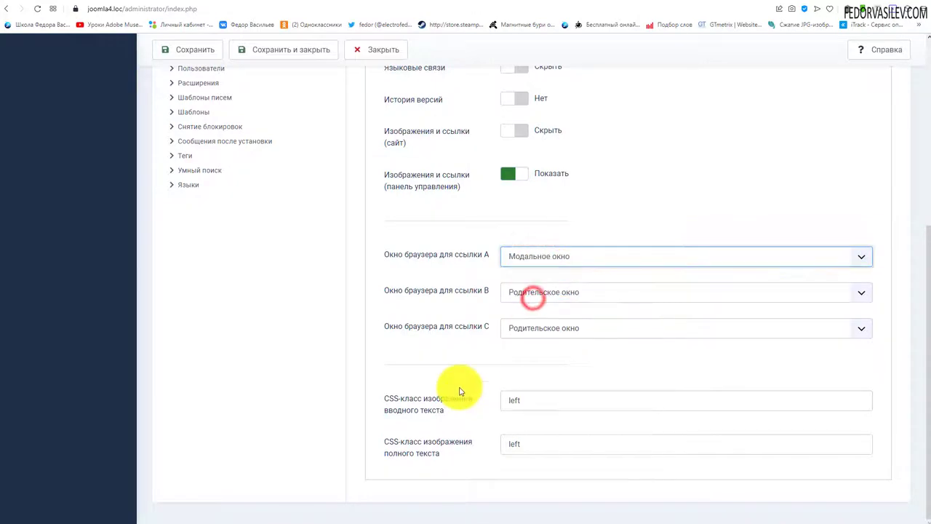
left_click(551, 256)
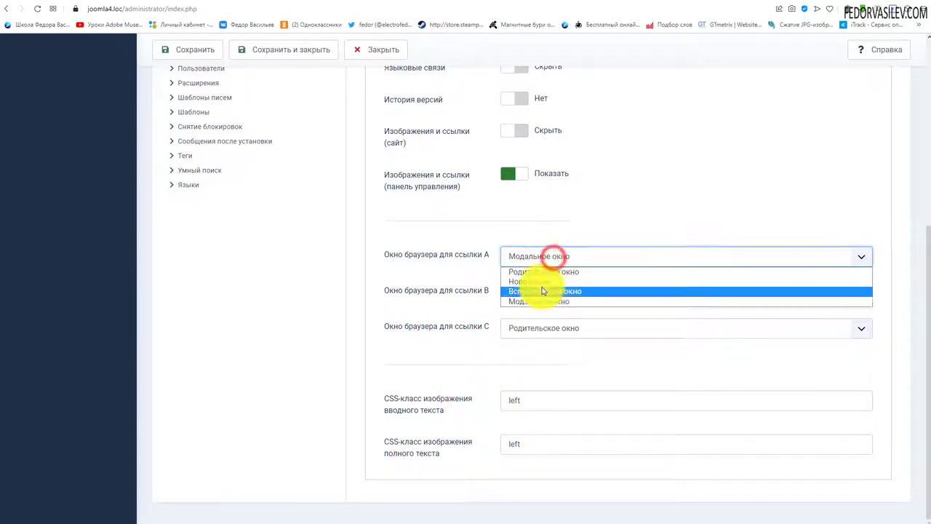
left_click(611, 190)
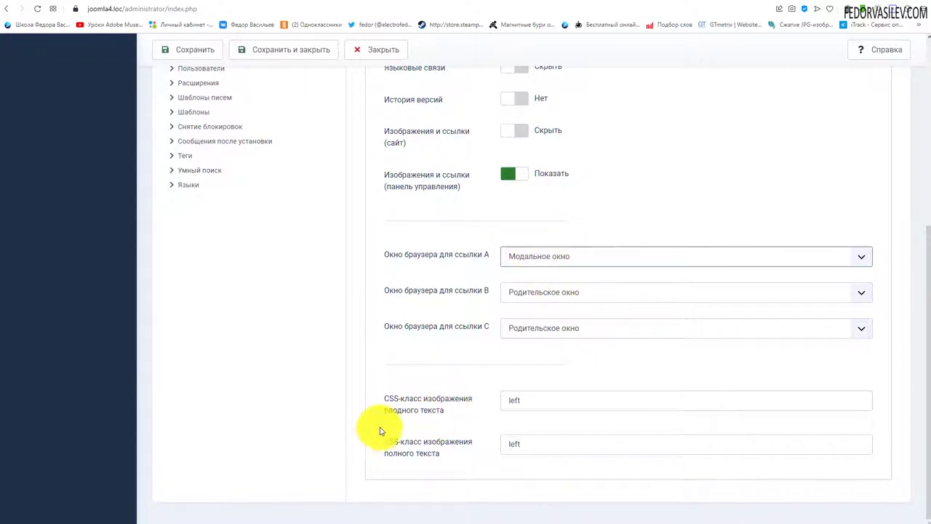
Step: Review the CSS class fields for the intro and full-text images, and save the article settings
double_click(530, 401)
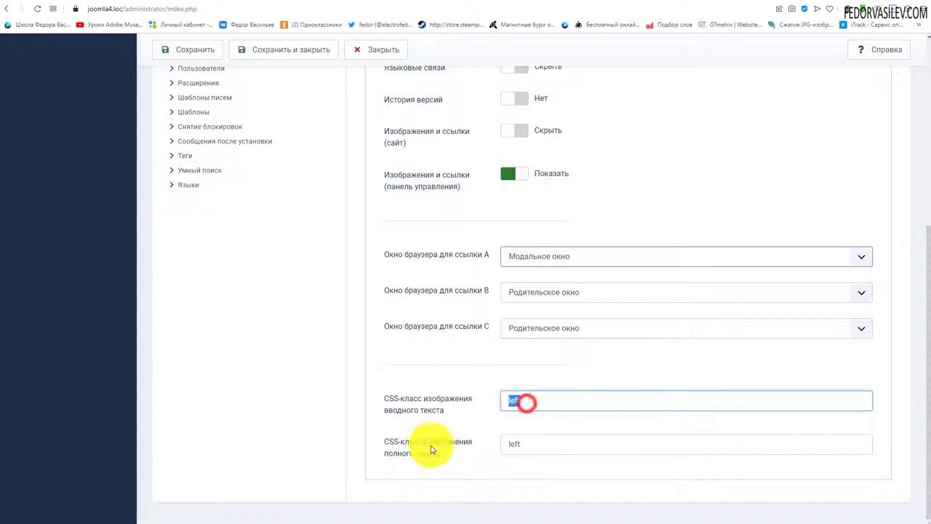
double_click(536, 443)
left_click(509, 399)
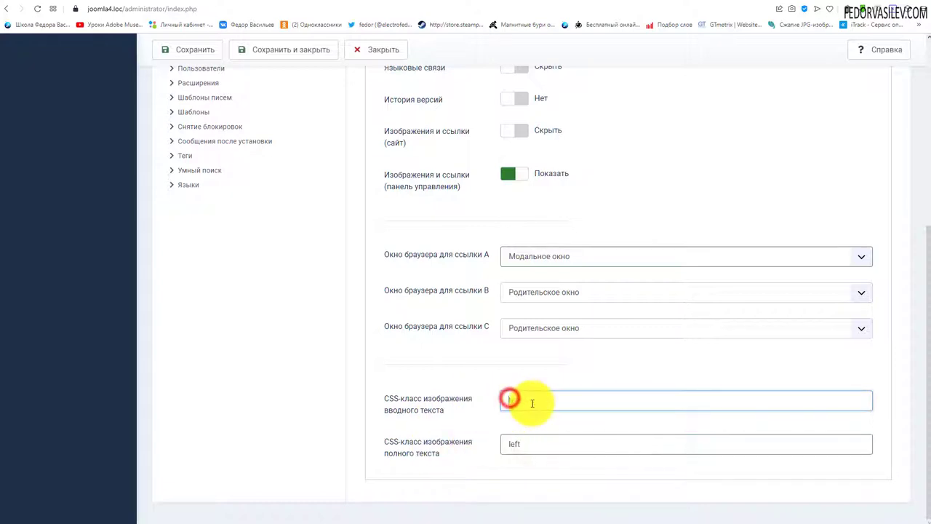
double_click(531, 402)
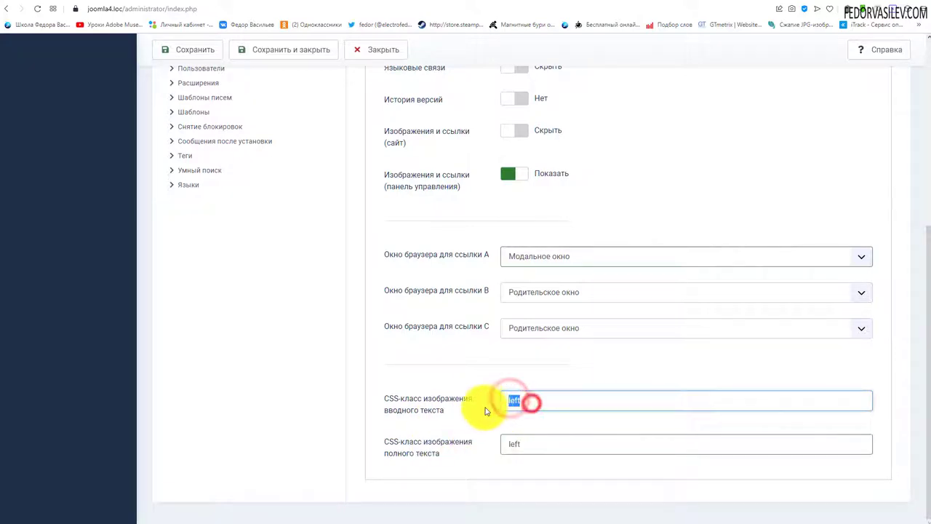
left_click(534, 403)
scroll(466, 349, "up", 5)
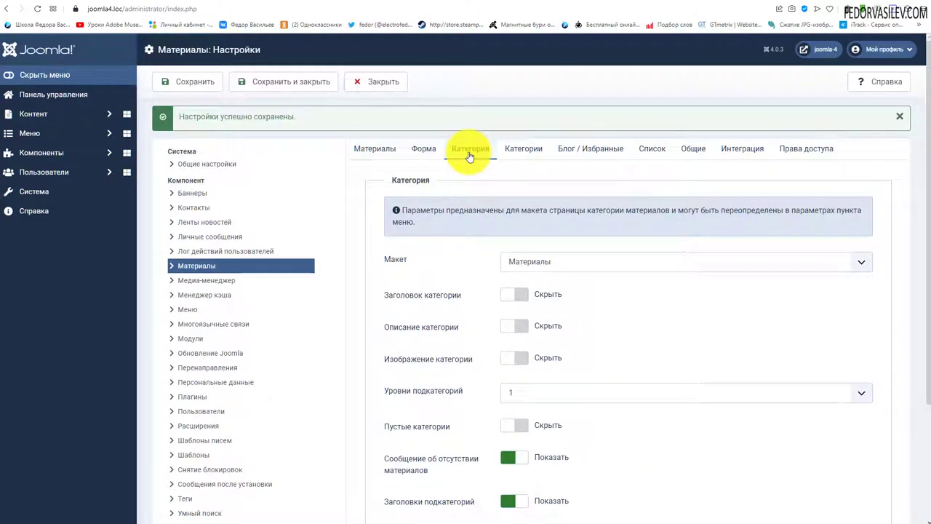
Step: Examine the category page's Макет choices, and check the Uncategorised list, its item-limit options and Статья-1 (5) on the public site
left_click(528, 262)
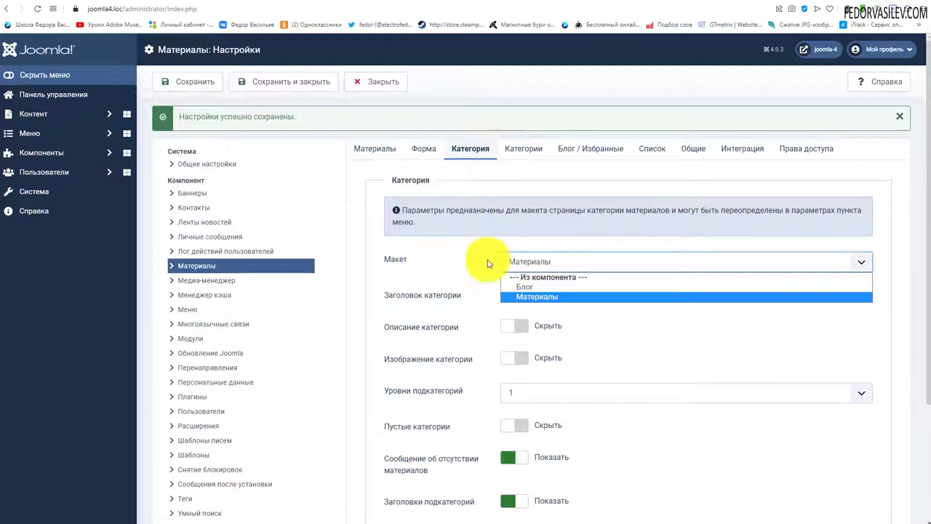
left_click(461, 264)
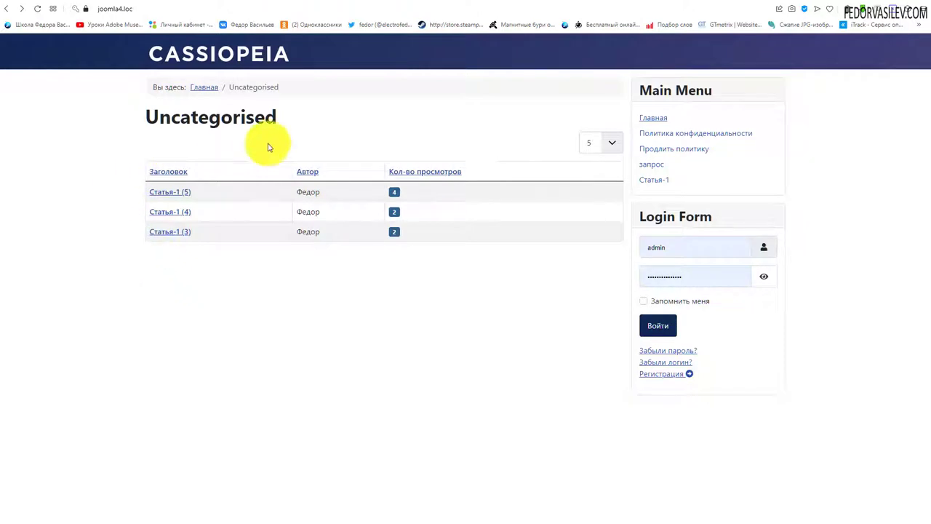
left_click(610, 142)
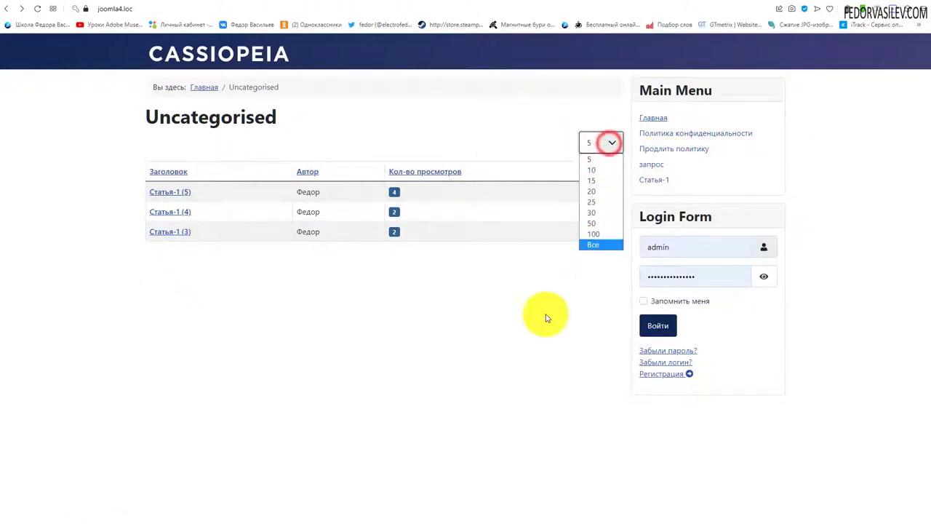
left_click(531, 326)
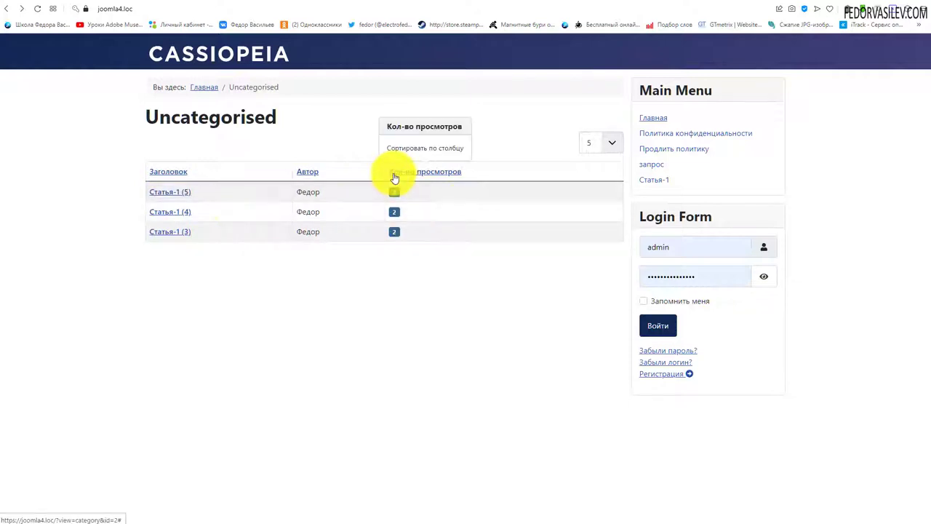
left_click(167, 192)
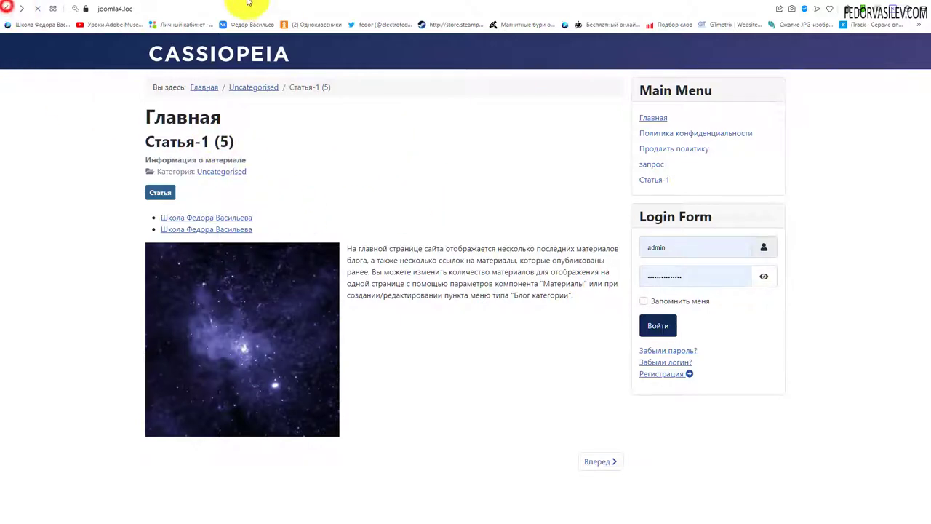
Step: Return to the Категория section of the article settings and set Макет to Блог
left_click(340, 3)
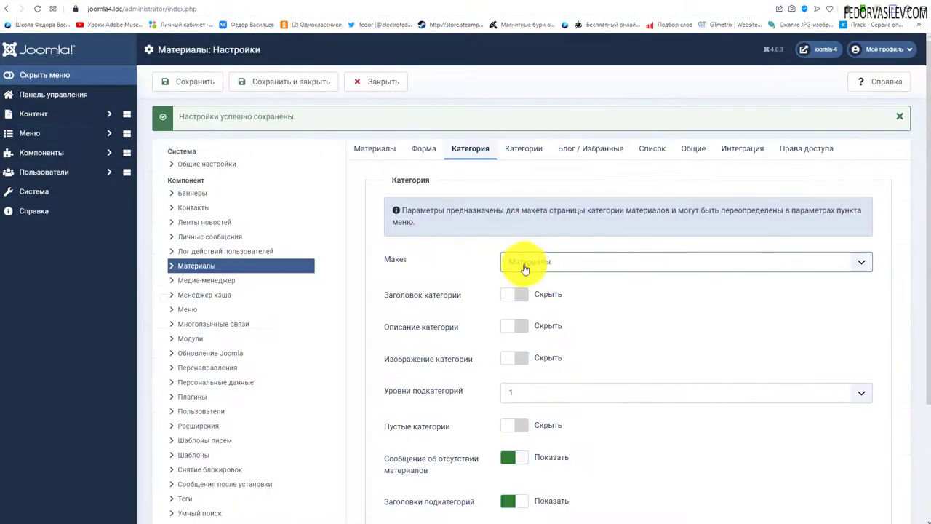
left_click(532, 262)
left_click(525, 288)
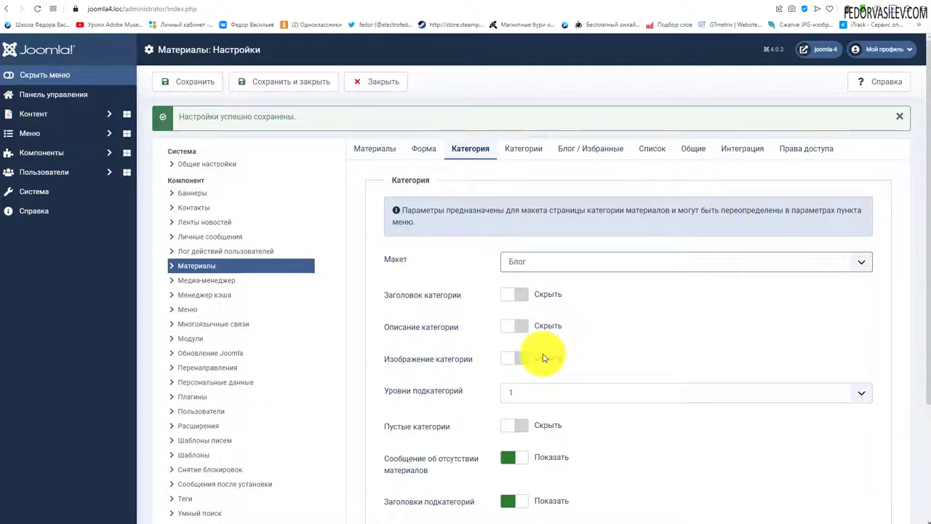
Step: Open Категория-1 from the content categories, examine its description editor and the layout and image parameters, and close it
left_click(33, 114)
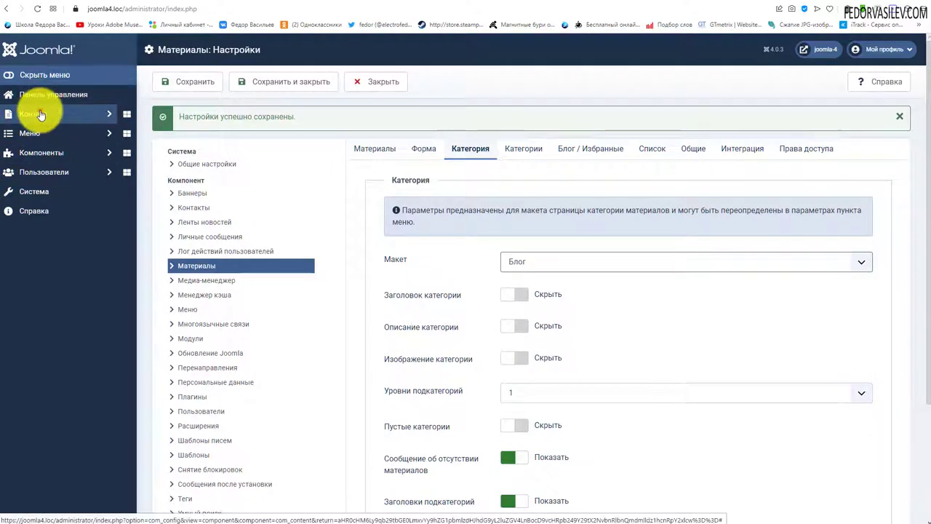
left_click(38, 152)
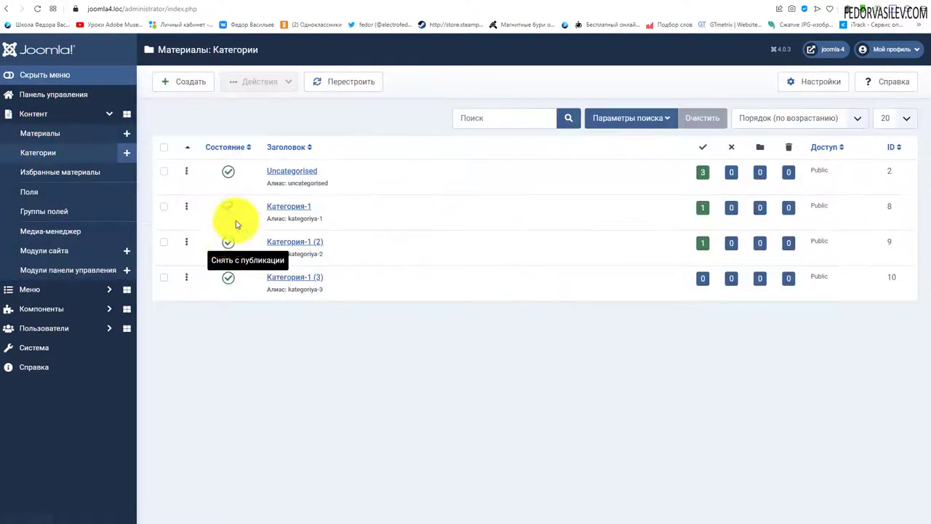
left_click(278, 206)
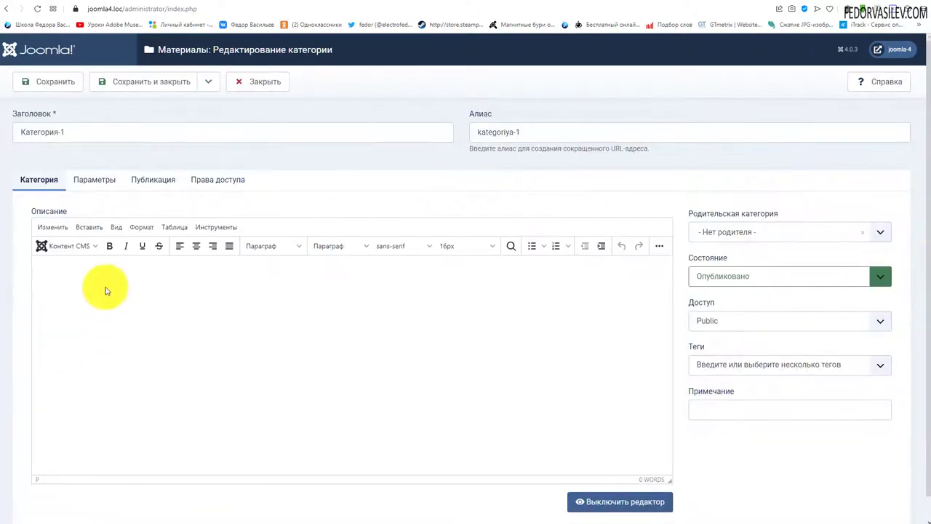
left_click(105, 287)
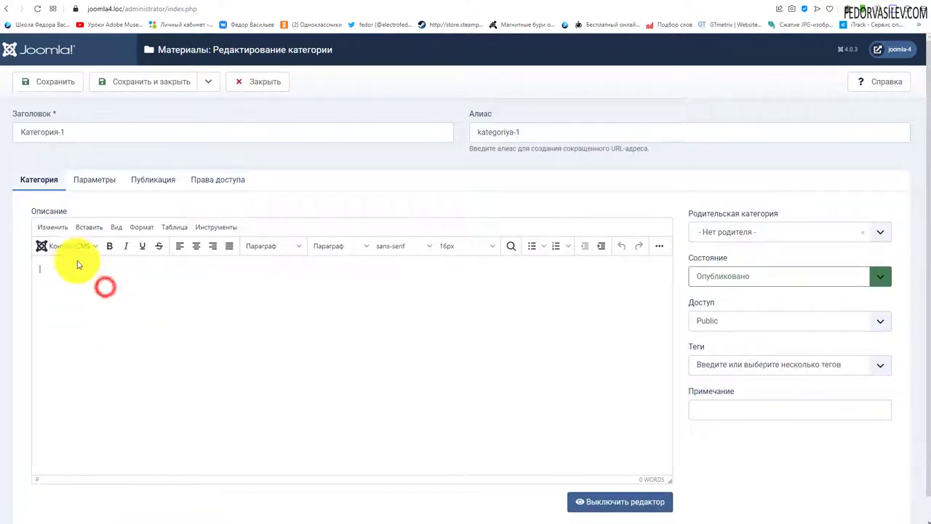
left_click(94, 180)
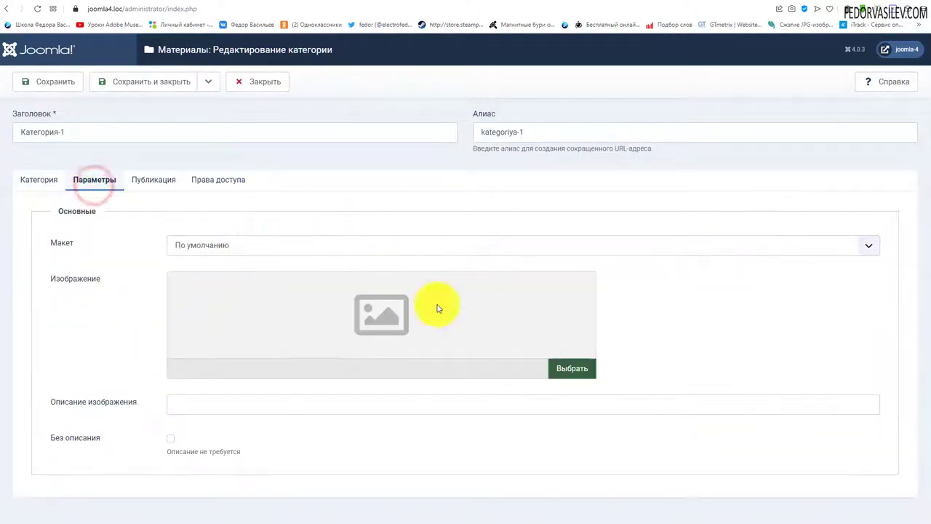
left_click(268, 83)
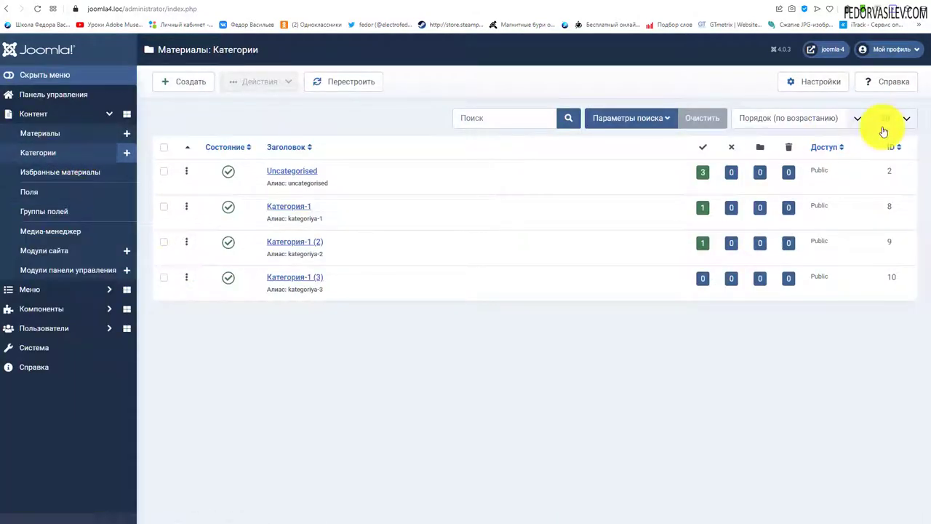
Step: Reopen the article settings from the category list and review the Категория section's title, description, image and subcategory display options
left_click(815, 82)
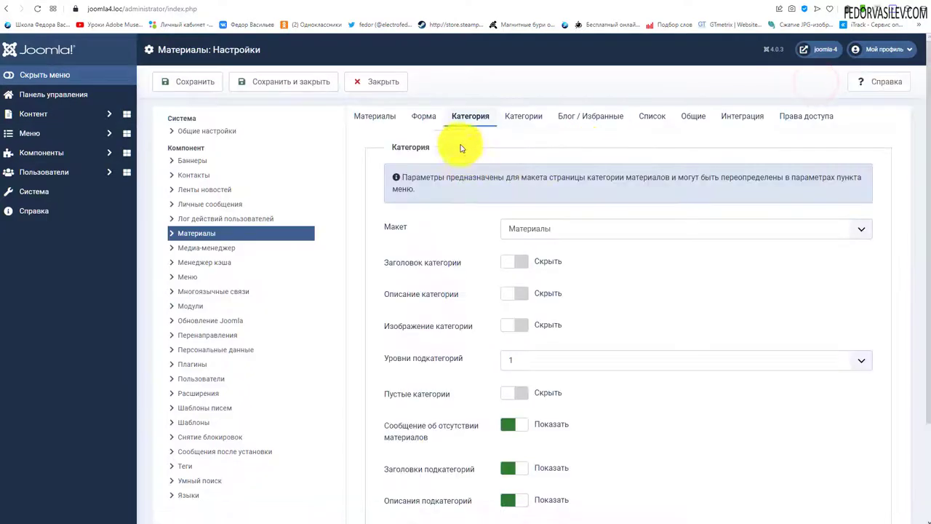
scroll(510, 218, "down", 2)
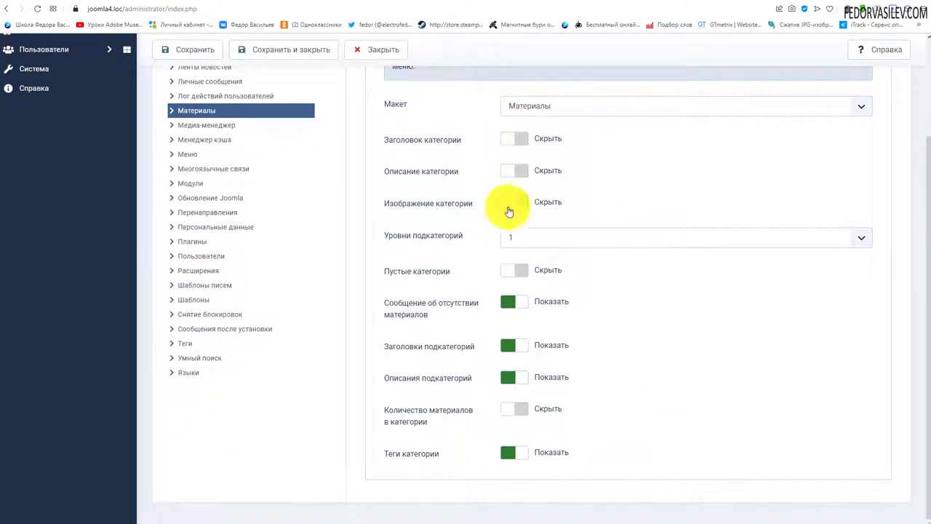
left_click(511, 206)
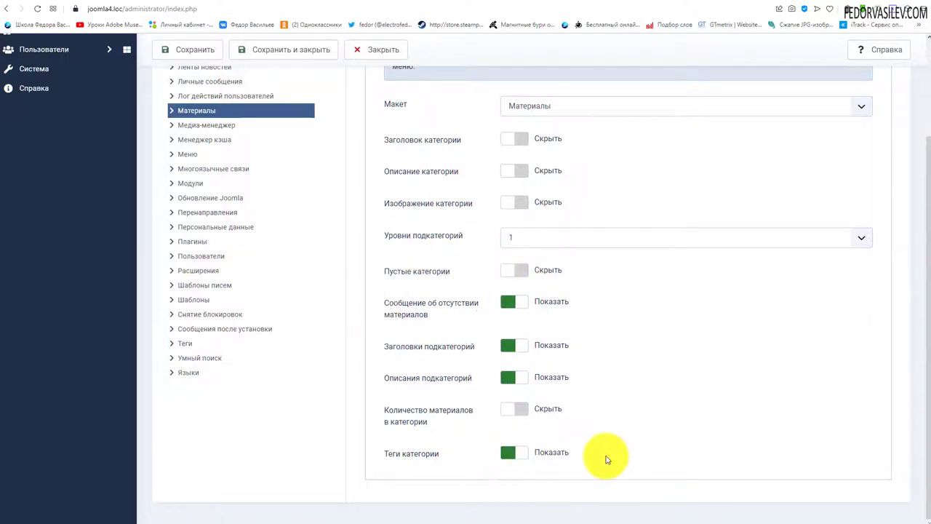
scroll(604, 459, "up", 2)
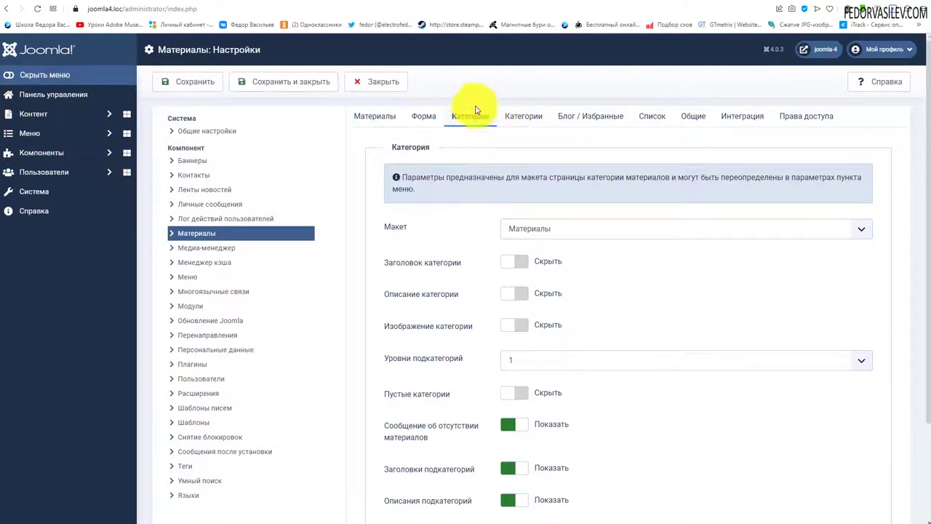
Step: Examine the Категории section's options for top-level description, Уровни подкатегорий and Пустые категории, leaving their values as they are
left_click(522, 116)
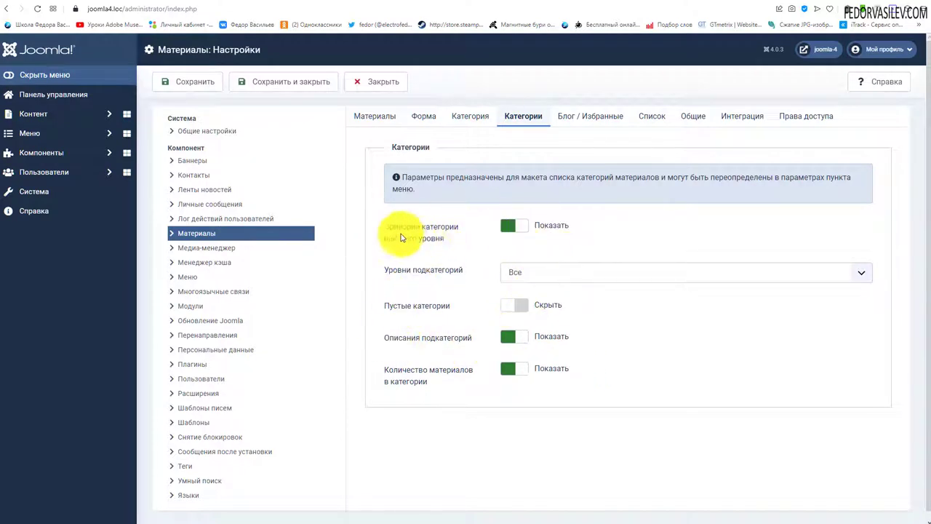
left_click(514, 227)
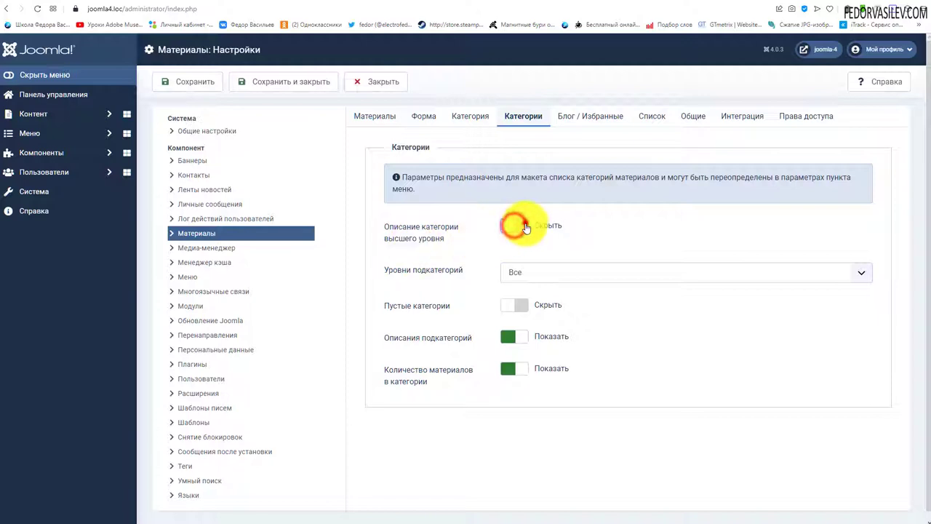
left_click(524, 227)
left_click(522, 271)
left_click(646, 249)
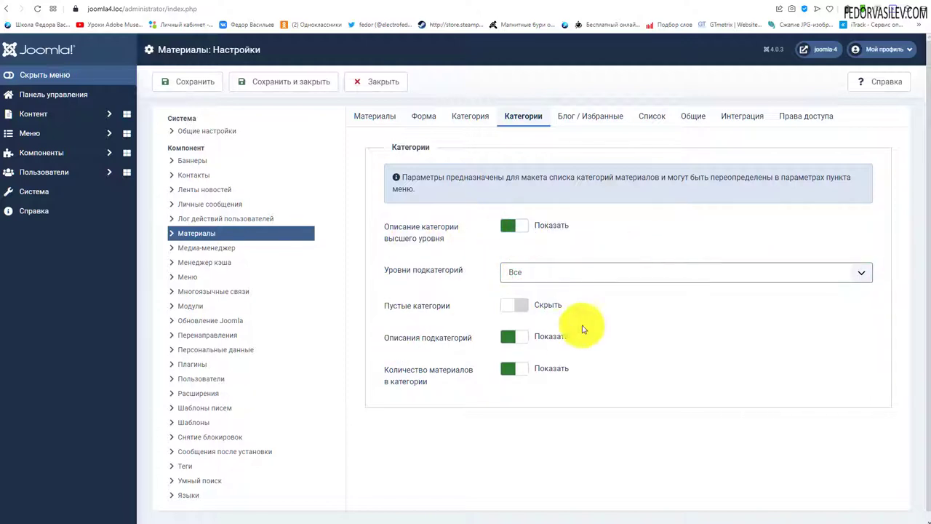
left_click(507, 306)
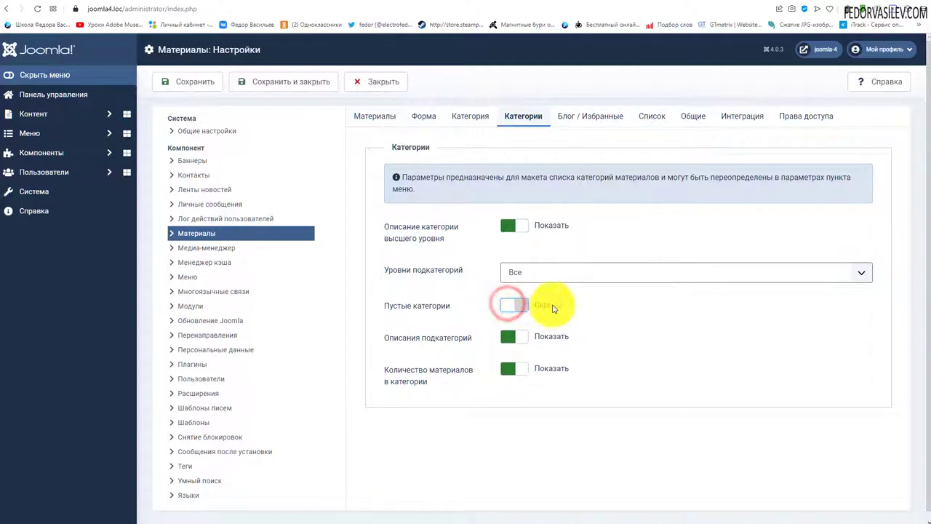
left_click(511, 307)
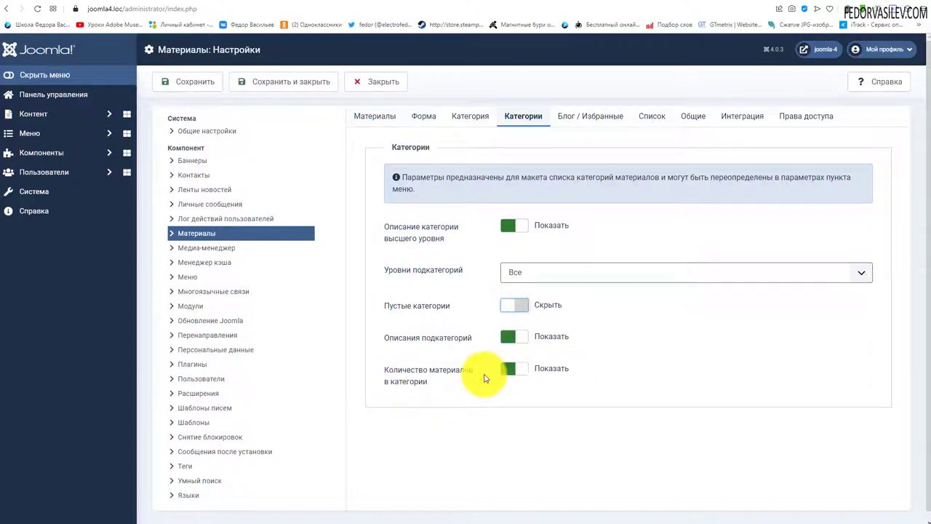
Step: Review the Блог / Избранные settings, from Во всю ширину and the CSS classes to the column, link and subcategory options
left_click(586, 118)
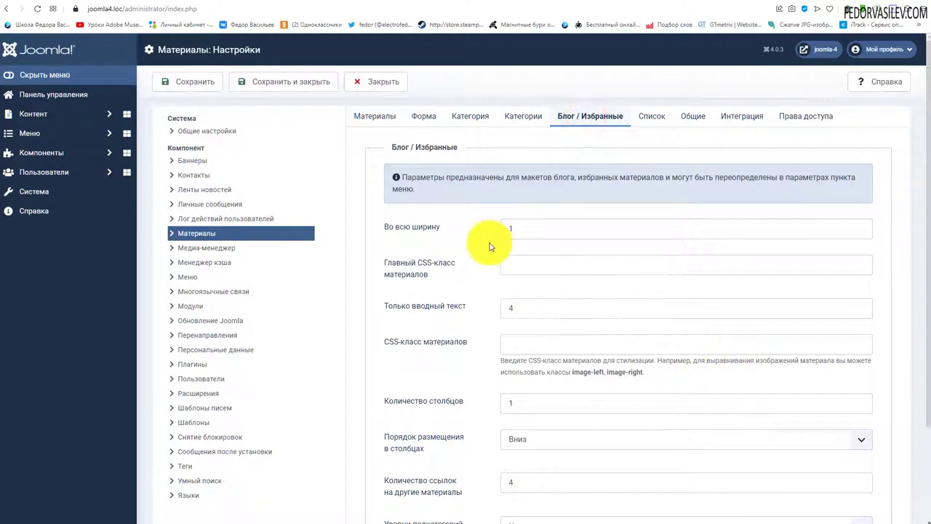
scroll(491, 247, "down", 2)
scroll(494, 235, "up", 2)
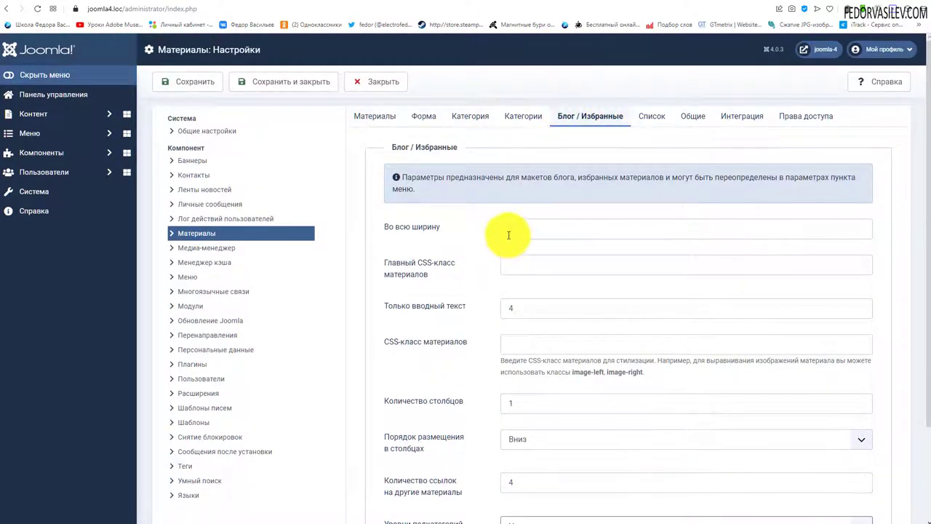
scroll(592, 256, "down", 1)
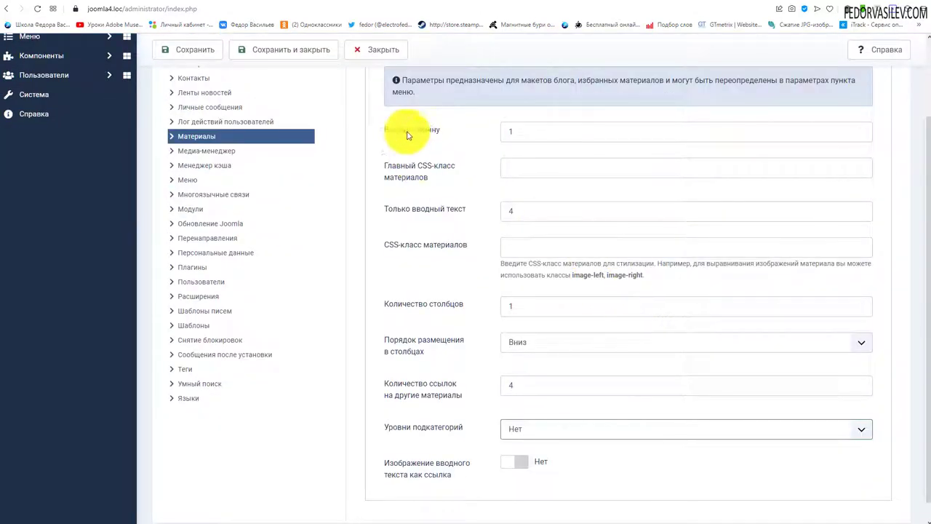
left_click(536, 132)
Step: Examine how the articles are laid out on the public site's home page and its second page, and return to page 1
left_click(276, 2)
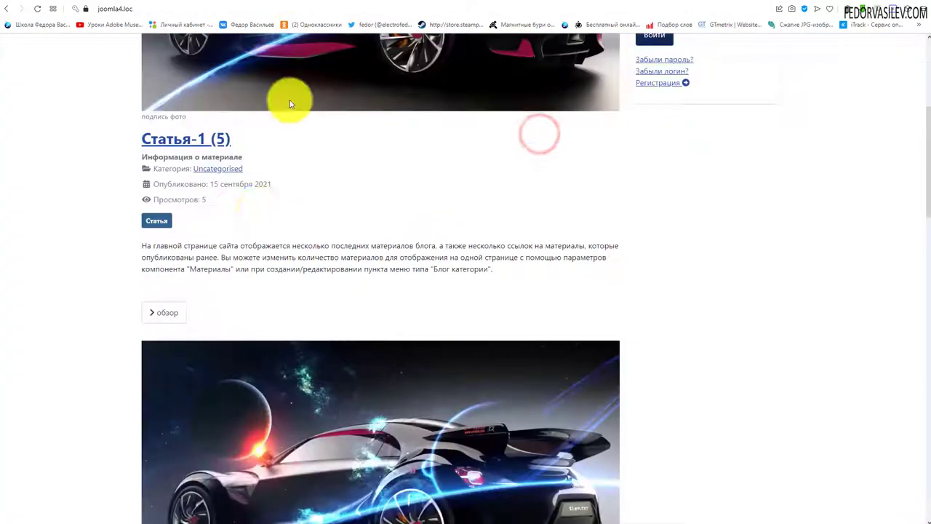
scroll(499, 201, "down", 10)
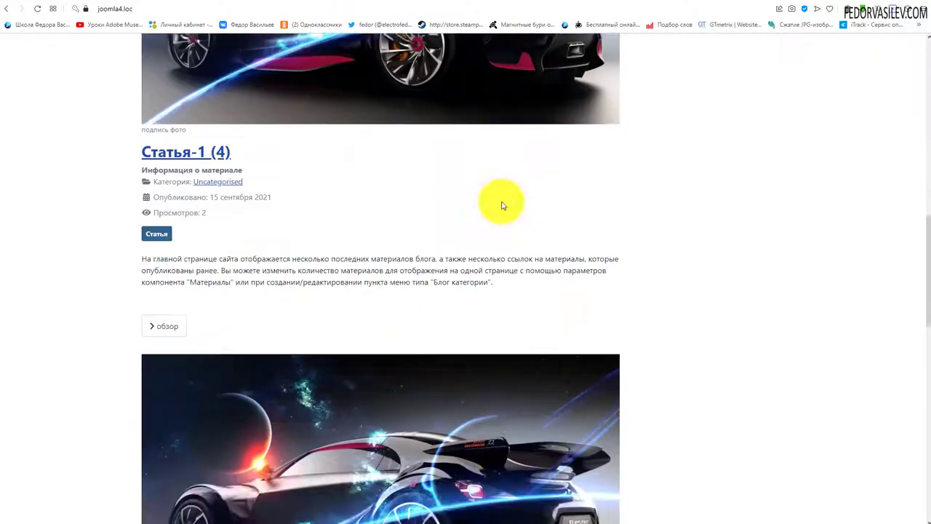
scroll(773, 399, "up", 12)
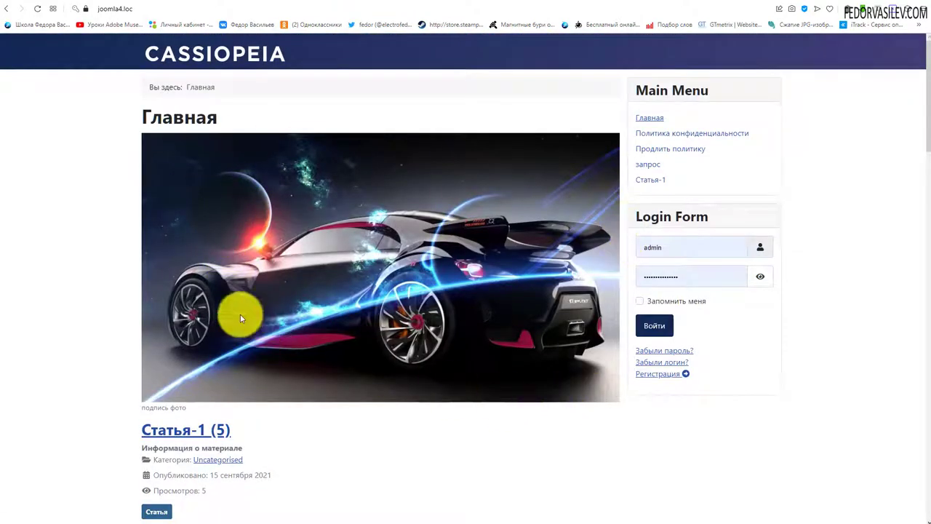
scroll(326, 201, "down", 14)
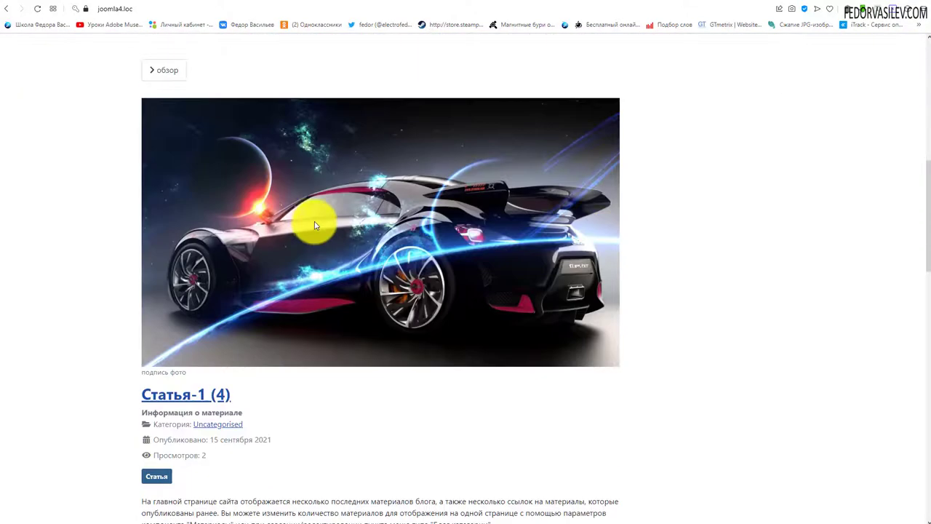
scroll(295, 213, "down", 5)
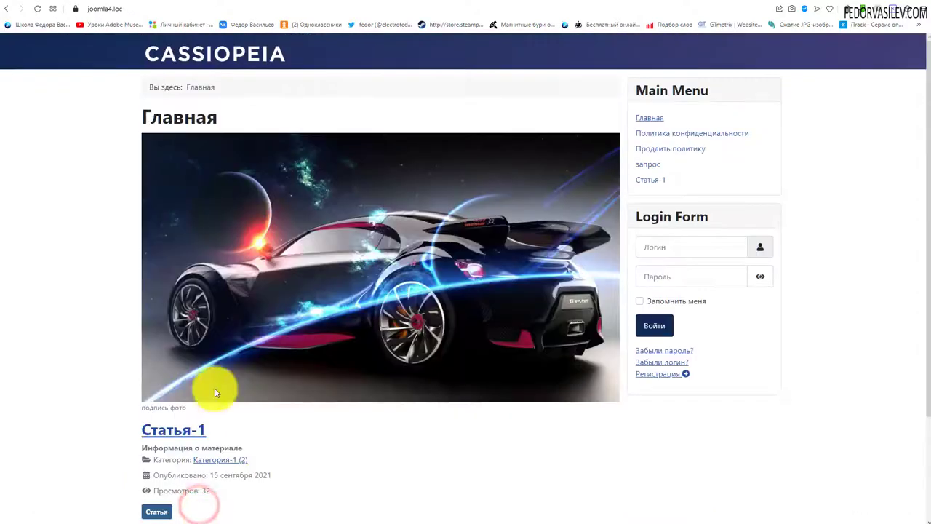
scroll(214, 389, "down", 2)
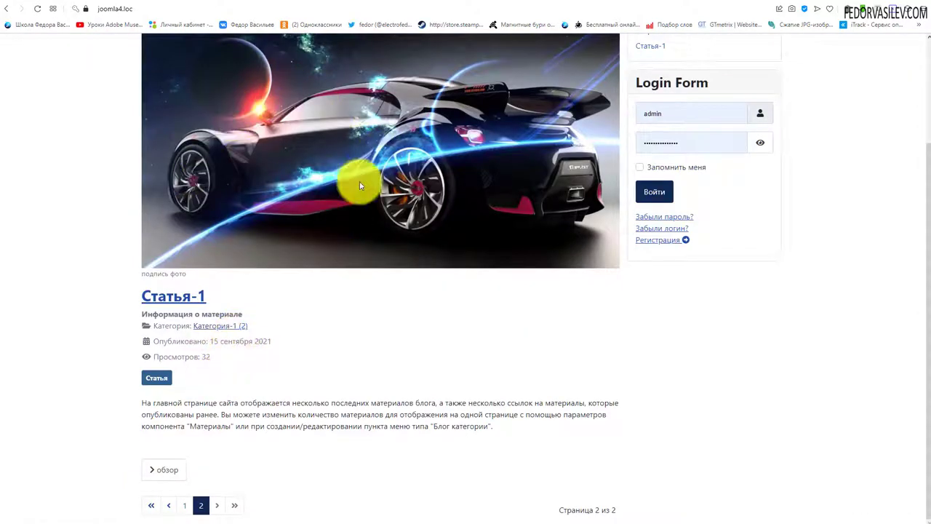
left_click(184, 509)
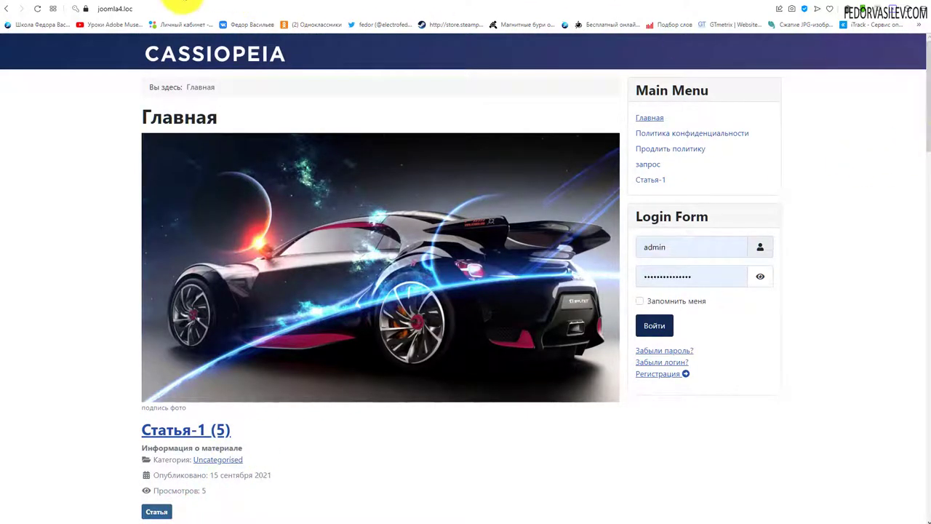
Step: Return to the Блог / Избранные settings, set Количество столбцов to 2 and save the article settings
left_click(183, 3)
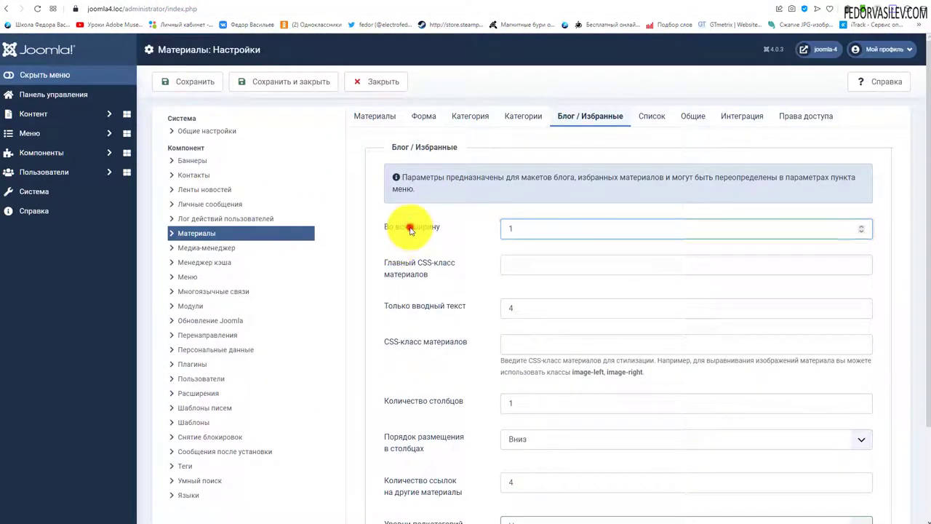
left_click(508, 230)
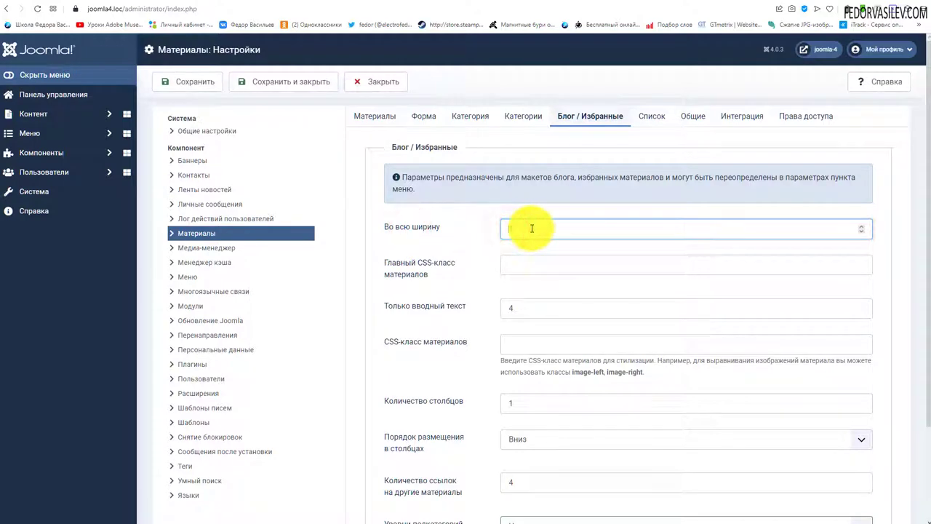
double_click(540, 228)
scroll(420, 218, "down", 2)
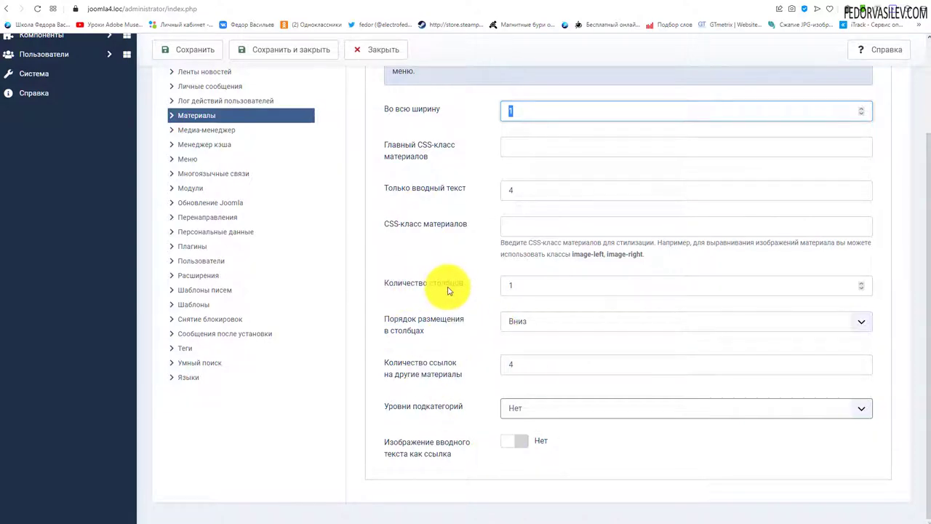
double_click(521, 287)
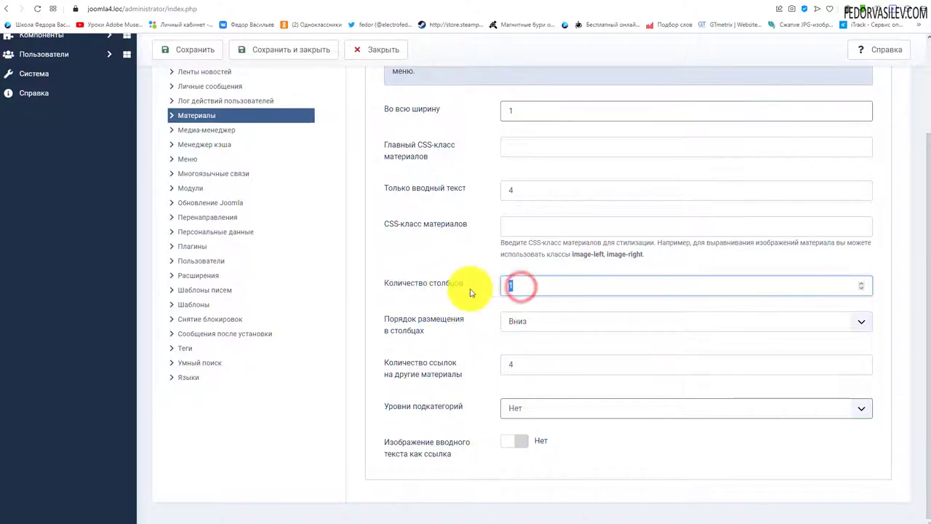
scroll(466, 301, "up", 2)
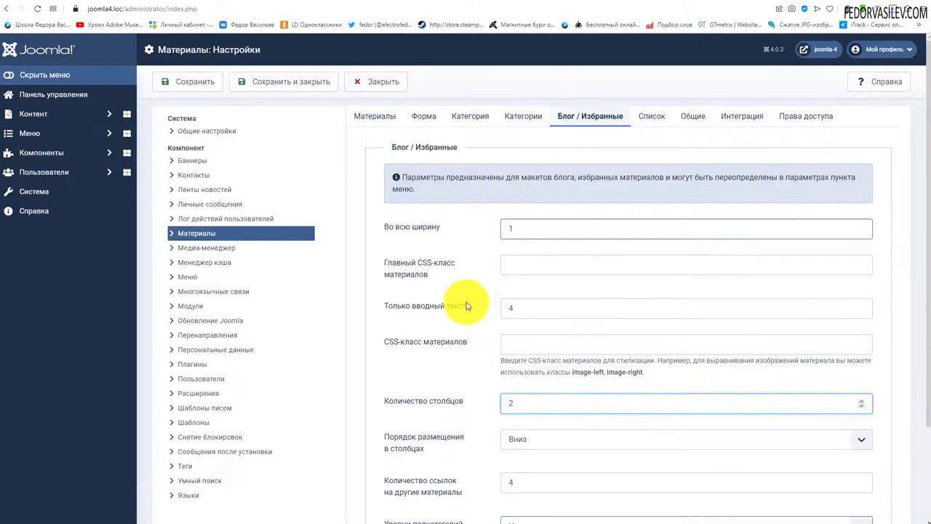
left_click(200, 80)
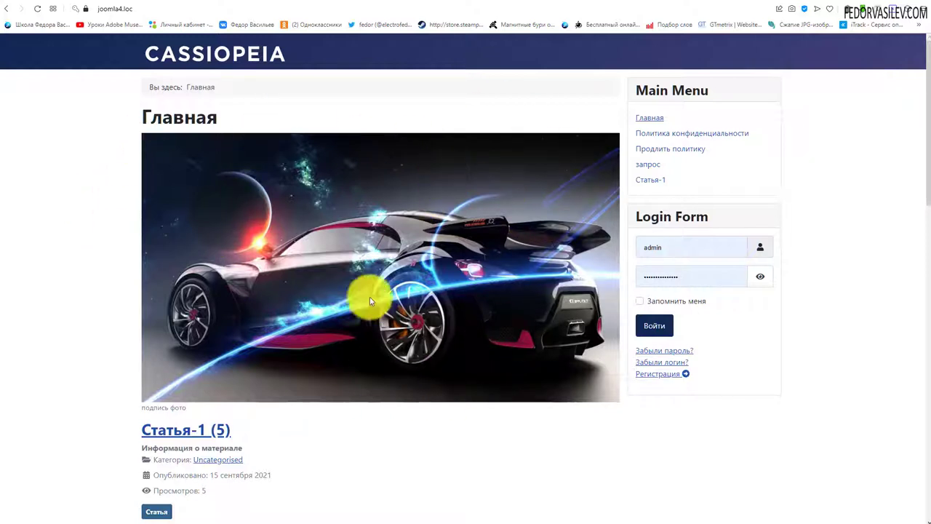
Step: Check the full-width article and the column arrangement of the remaining articles on the public home page
scroll(285, 143, "down", 5)
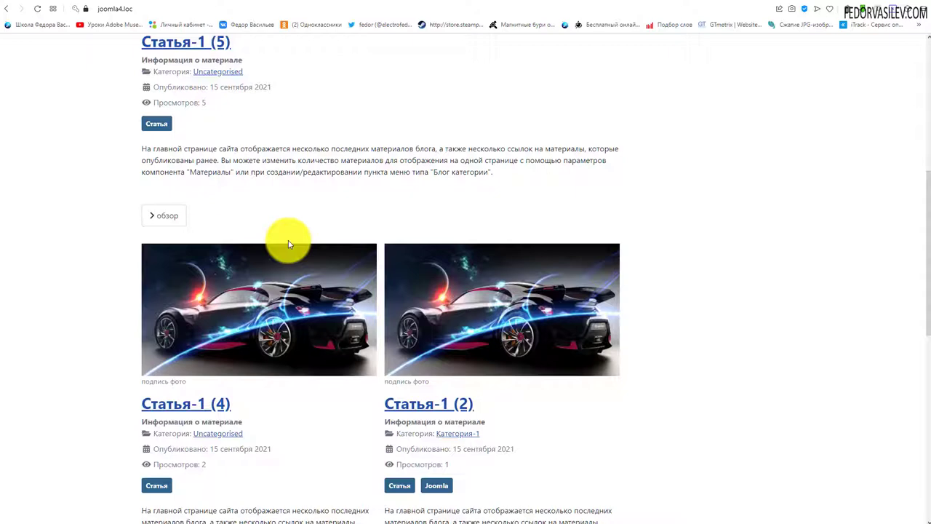
scroll(289, 330, "down", 5)
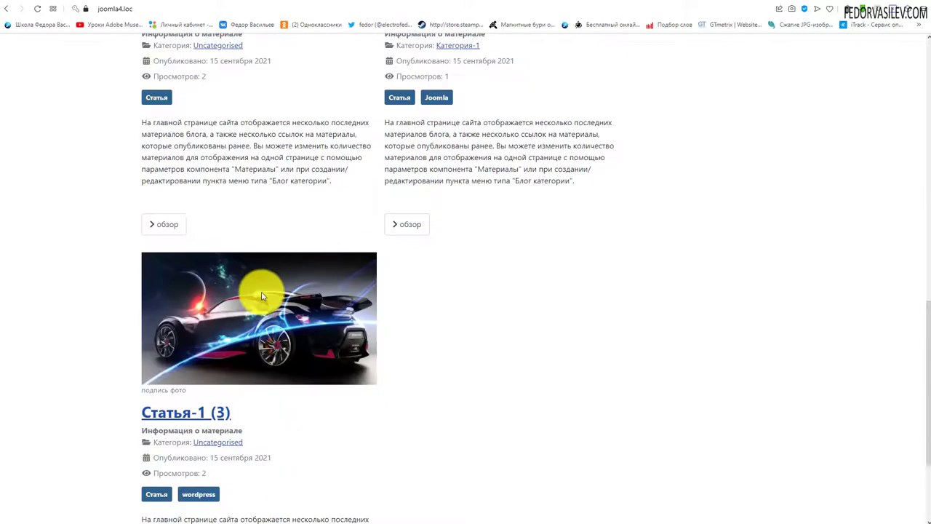
scroll(256, 235, "up", 10)
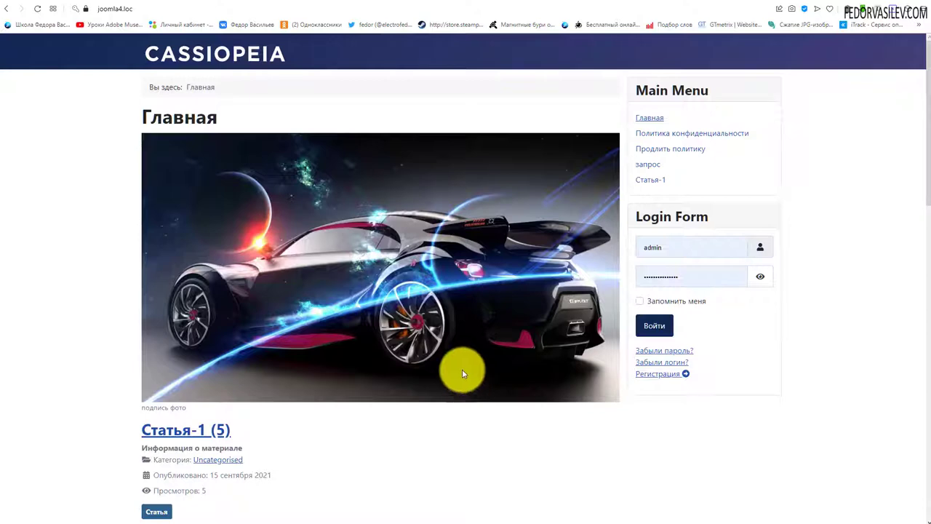
scroll(408, 291, "down", 4)
scroll(306, 254, "up", 4)
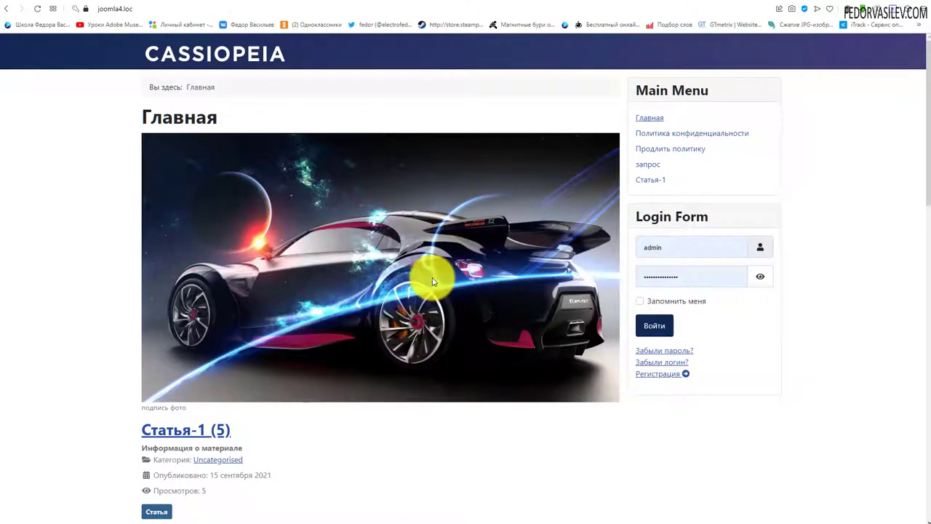
Step: Compare the wide lead article with the rows of articles beneath it on the public home page
scroll(343, 275, "down", 9)
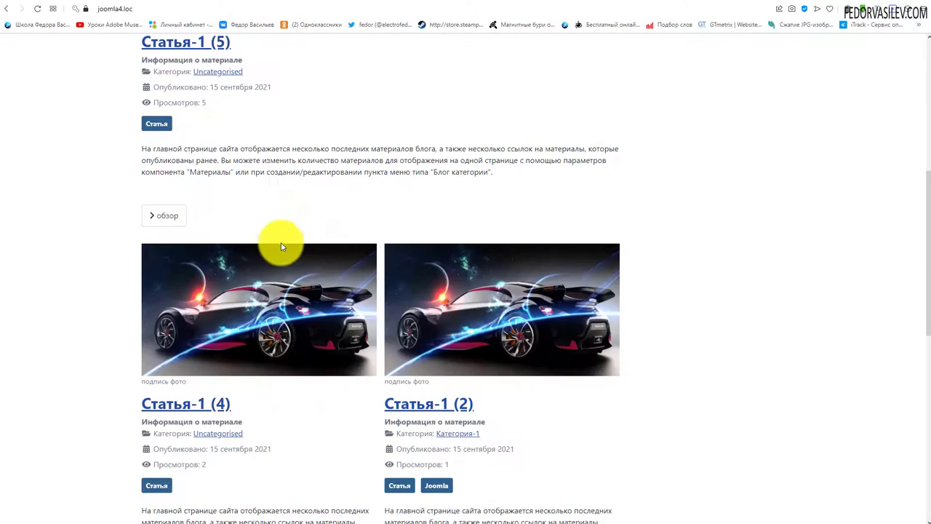
scroll(385, 107, "down", 4)
scroll(358, 214, "up", 7)
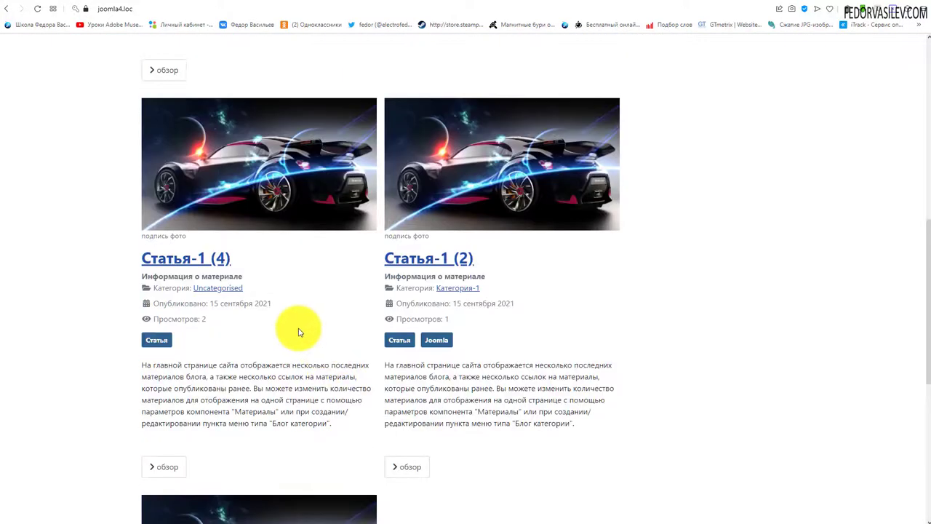
scroll(493, 369, "up", 4)
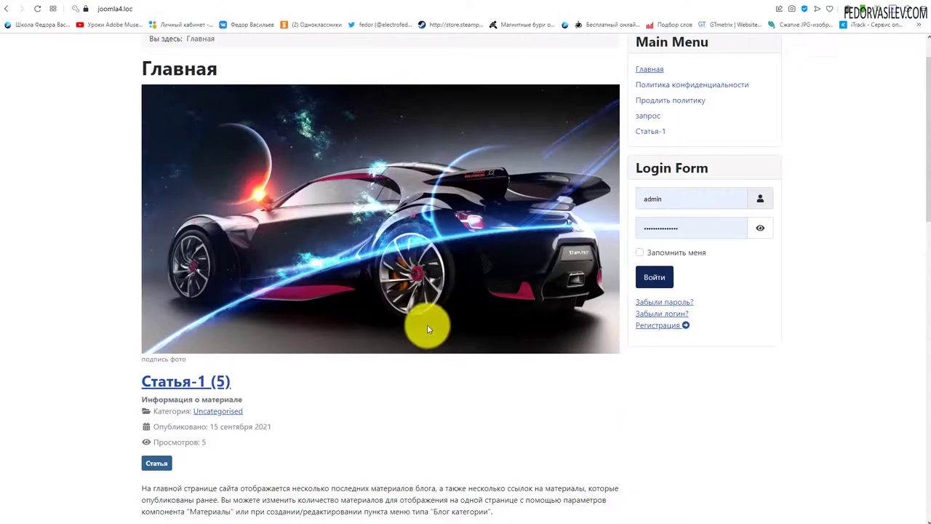
scroll(304, 169, "down", 5)
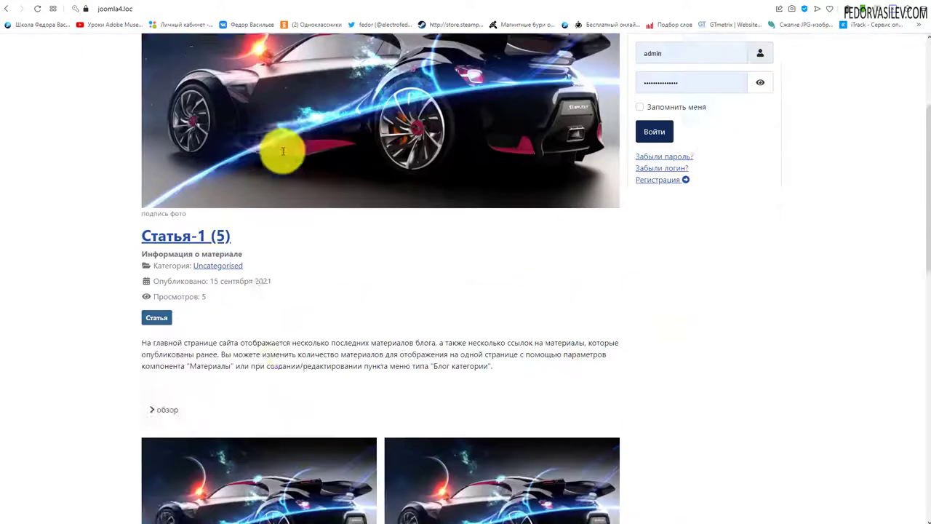
Step: Set Количество столбцов, Только вводный текст and Количество ссылок на другие материалы to 1 in the Блог / Избранные settings and save
key("ctrl+Tab")
left_click(588, 152)
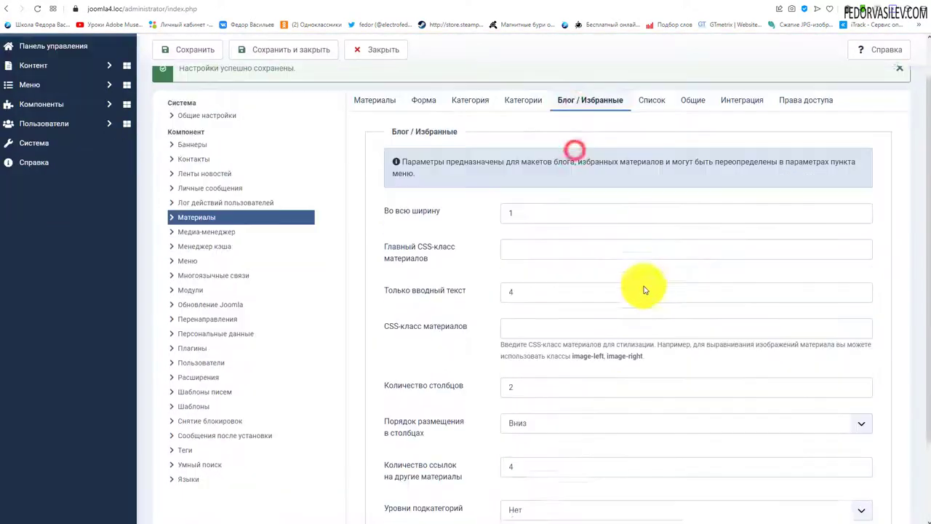
scroll(571, 395, "down", 1)
double_click(518, 336)
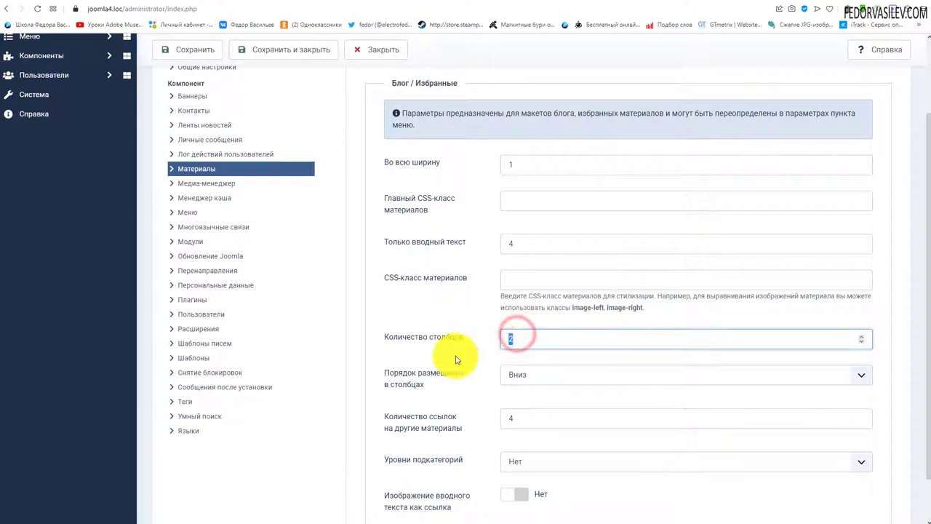
type("1")
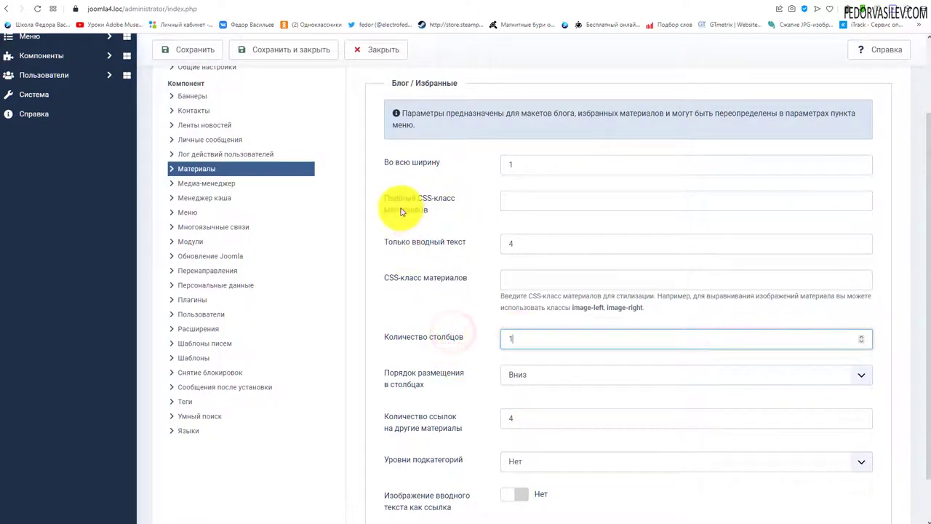
double_click(537, 240)
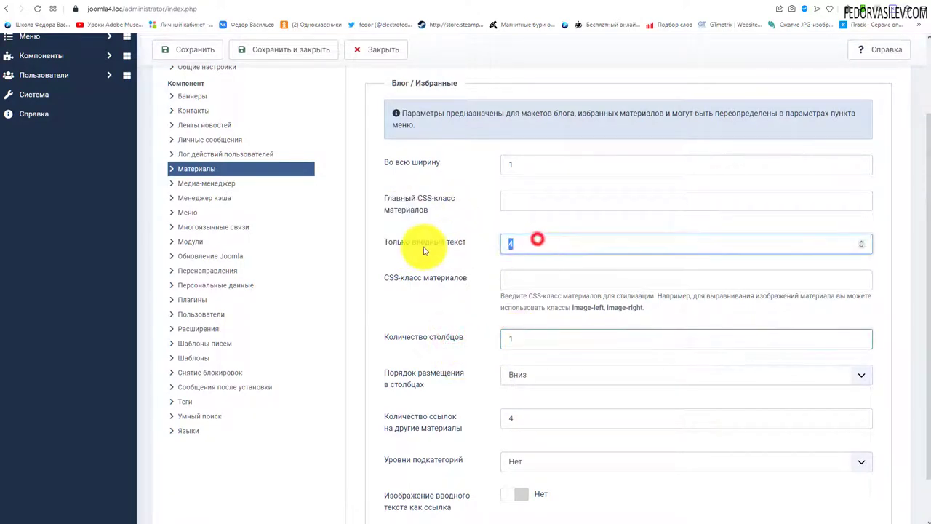
type("5")
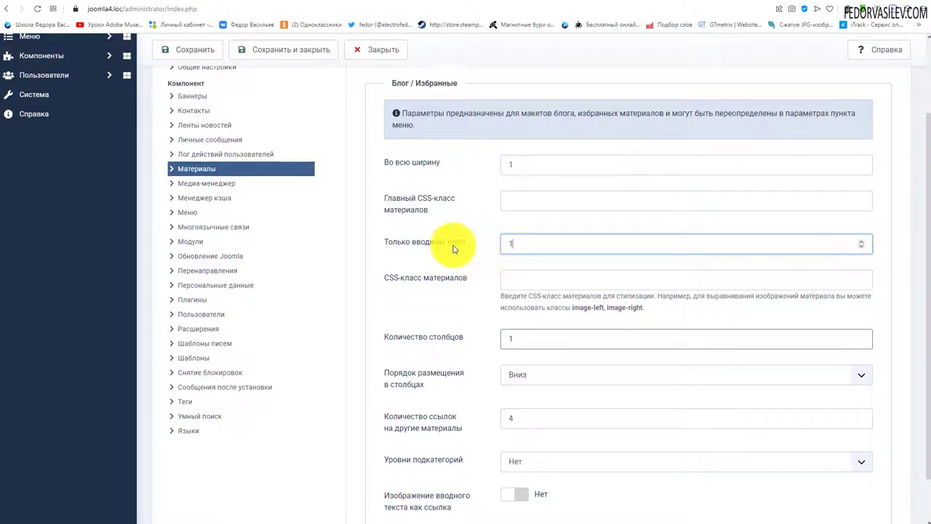
scroll(465, 255, "up", 5)
left_click(166, 83)
Step: Reload the public home page and check how its articles are arranged with the single-column setting
left_click(254, 2)
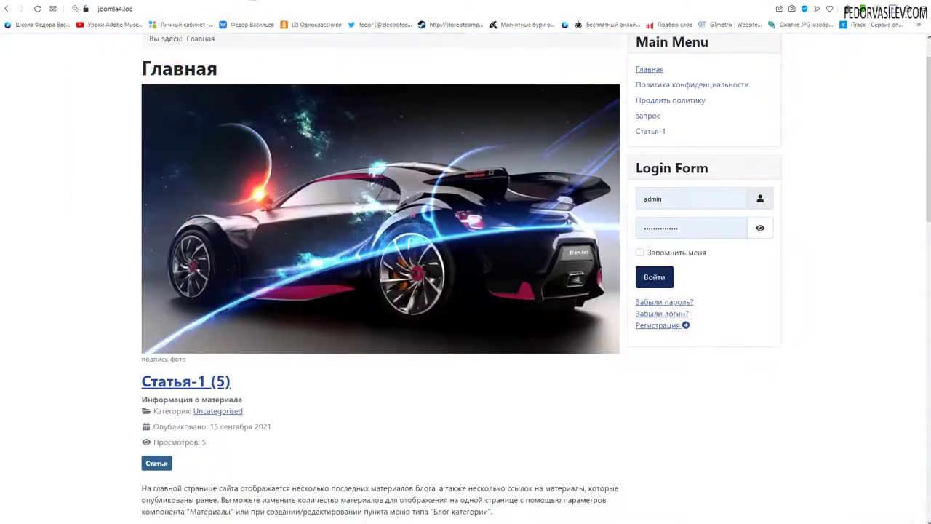
left_click(35, 10)
scroll(149, 167, "down", 10)
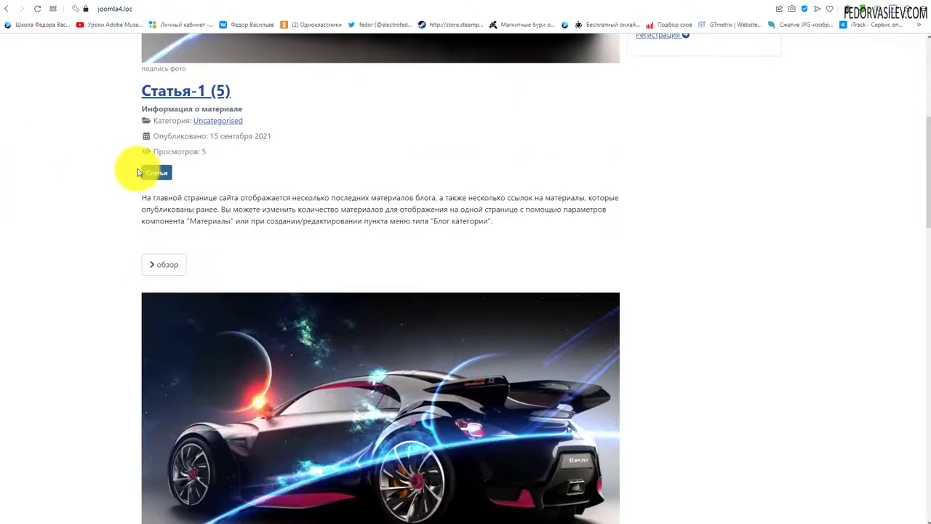
scroll(711, 511, "down", 10)
scroll(443, 325, "up", 10)
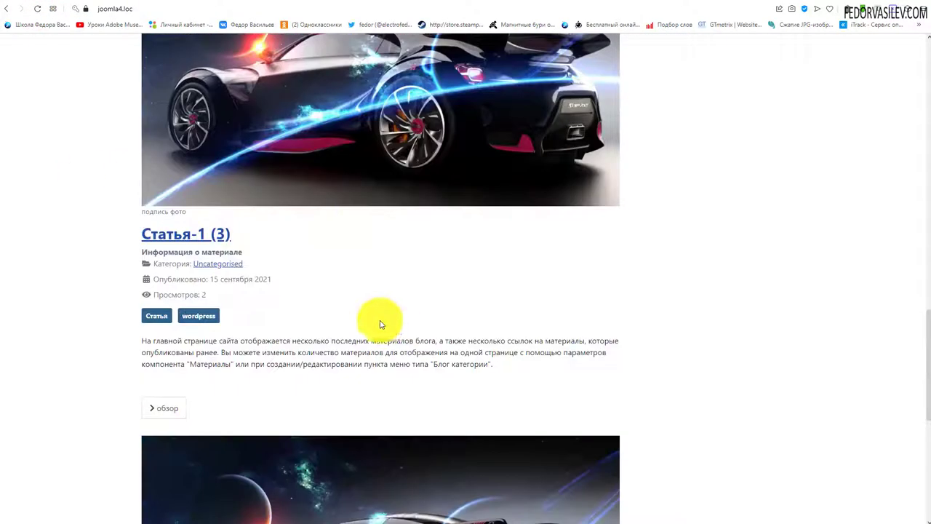
scroll(293, 175, "up", 10)
Step: Return to the article settings, set Только вводный текст to 0 and save
left_click(182, 2)
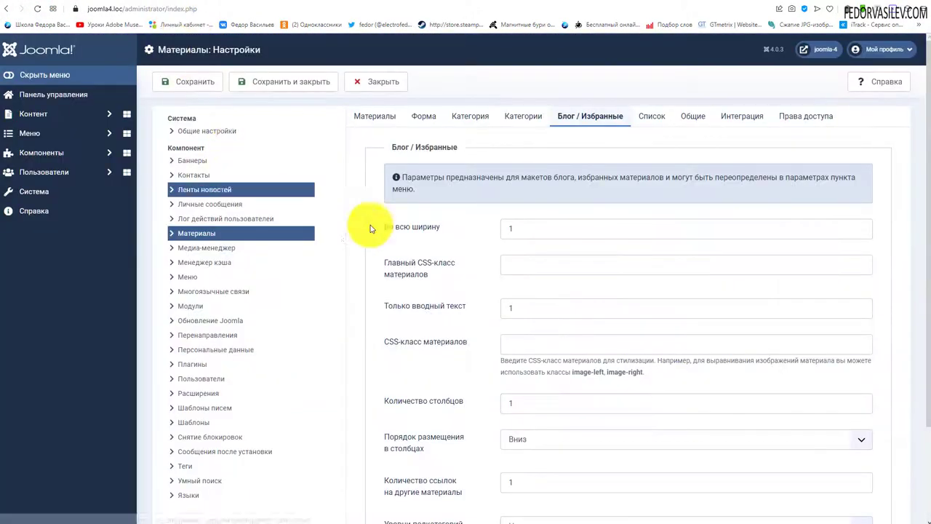
left_click(504, 309)
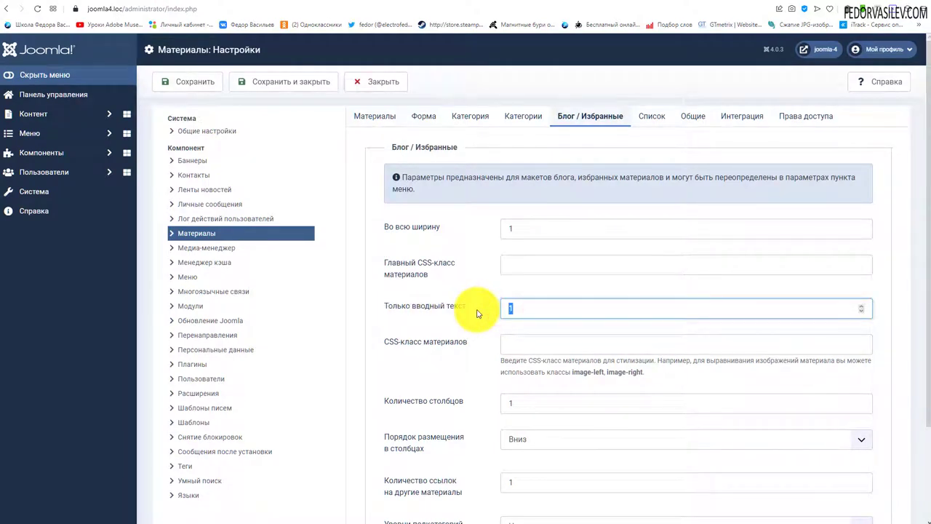
left_click(518, 308)
type("0")
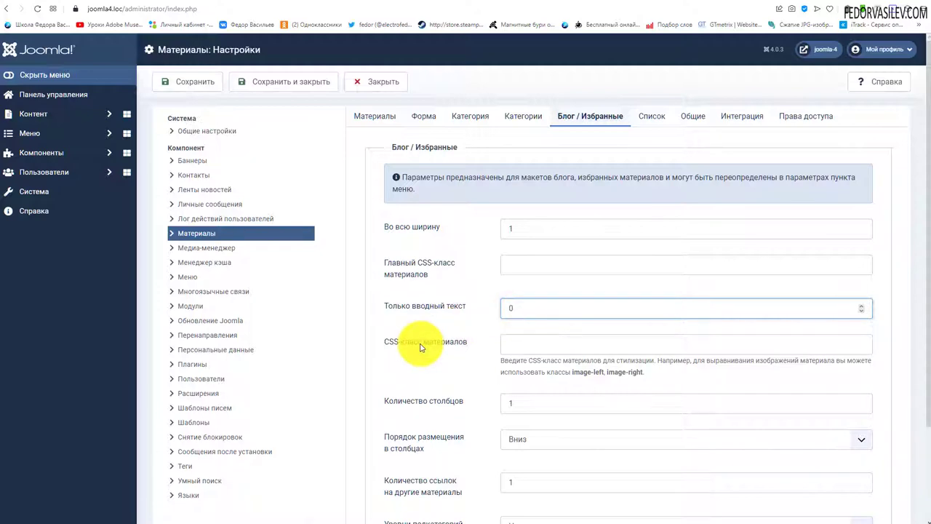
left_click(178, 82)
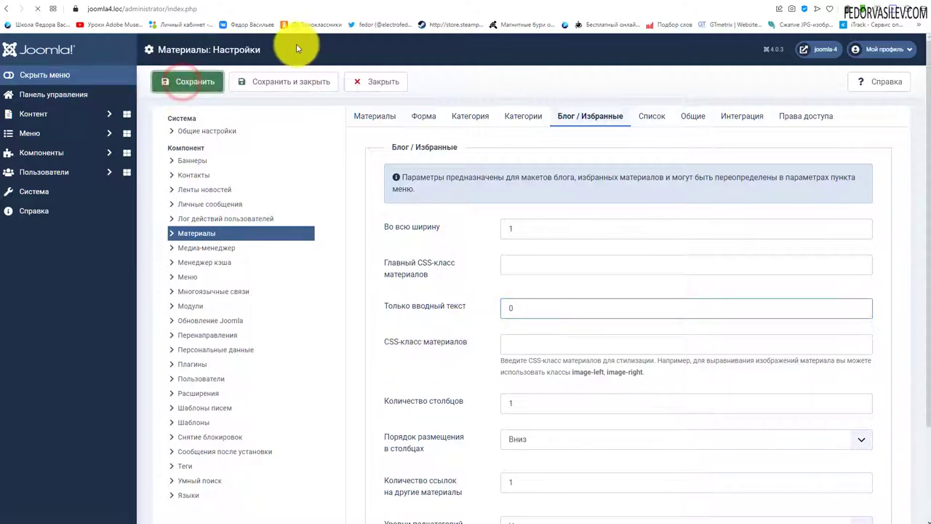
Step: Refresh the public home page and check which articles are listed down to the pagination
left_click(275, 2)
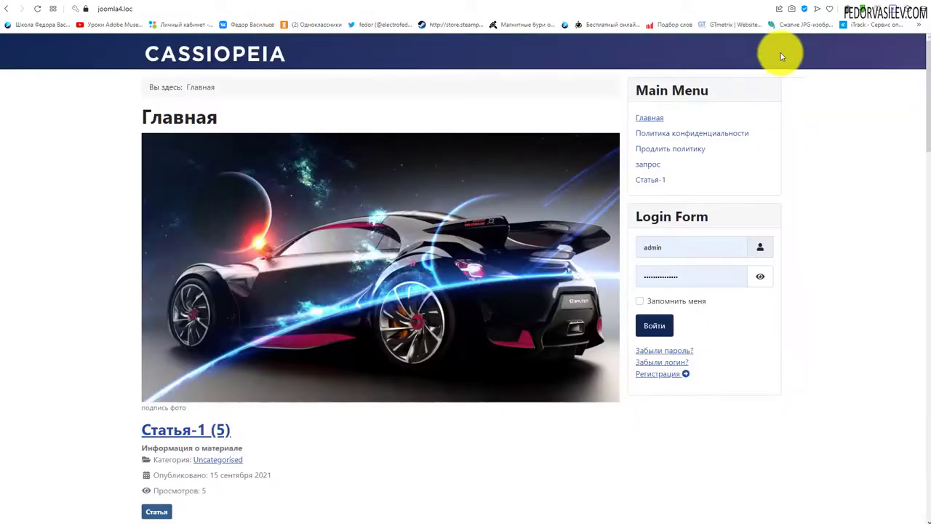
left_click(843, 10)
left_click(836, 37)
left_click(428, 85)
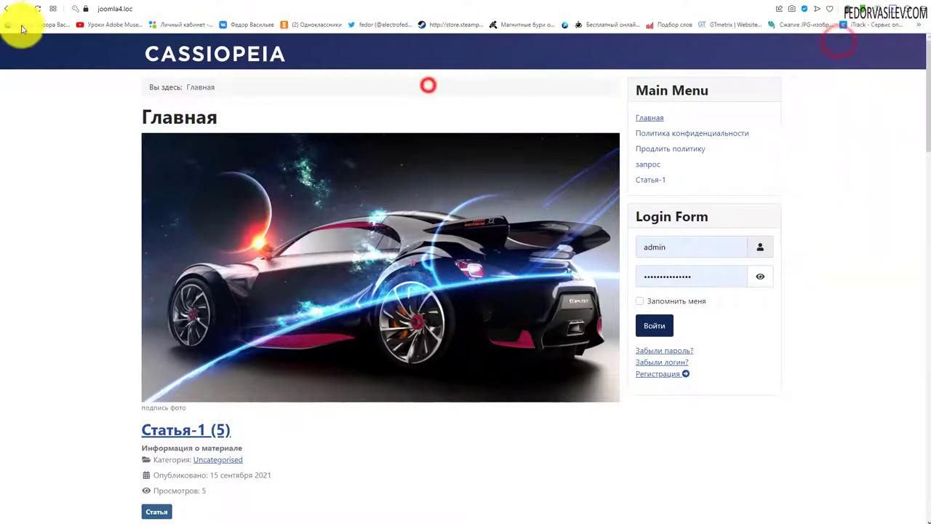
left_click(38, 9)
scroll(50, 139, "down", 5)
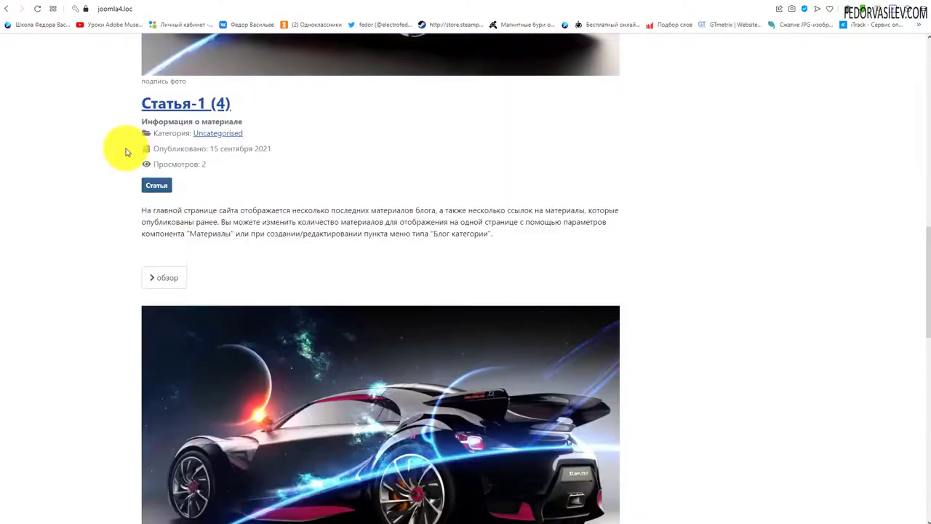
scroll(125, 151, "down", 4)
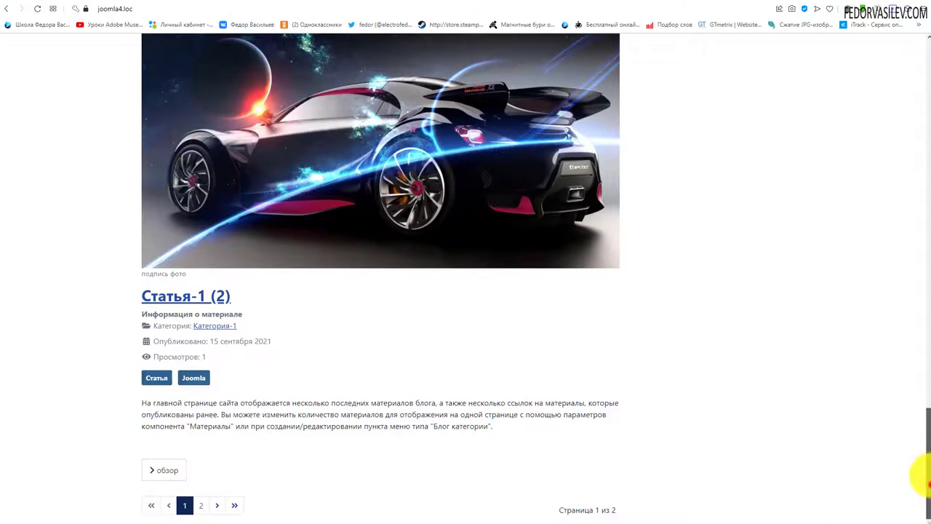
scroll(924, 476, "up", 10)
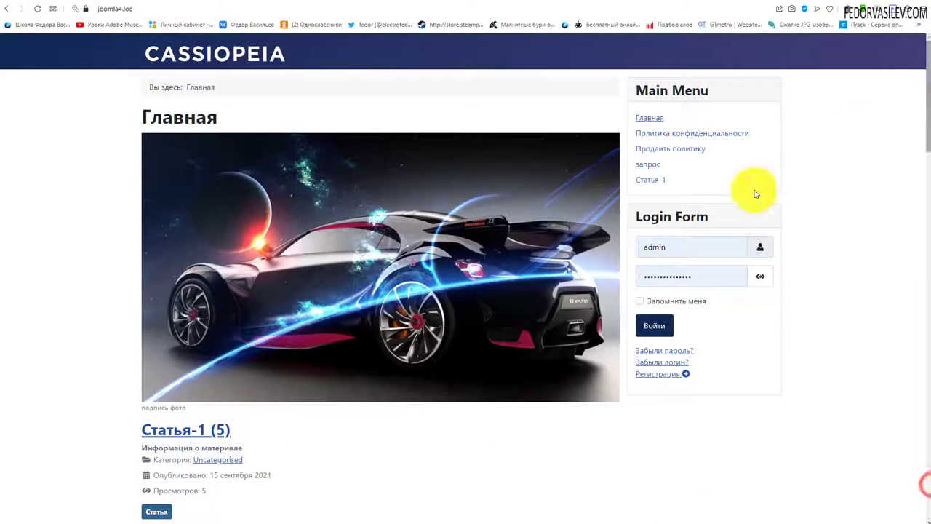
Step: Open the Главная item of the Main Menu in the administration area and show its Блог options
left_click(159, 1)
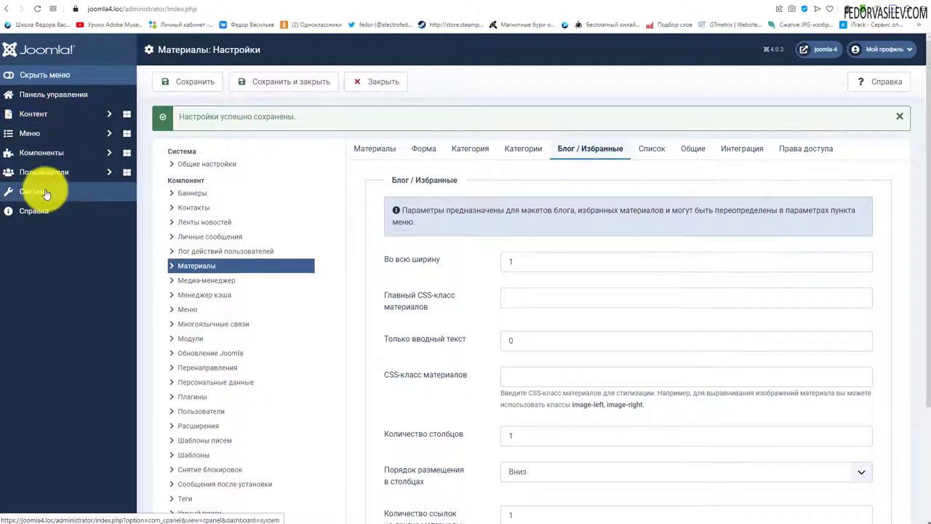
left_click(33, 137)
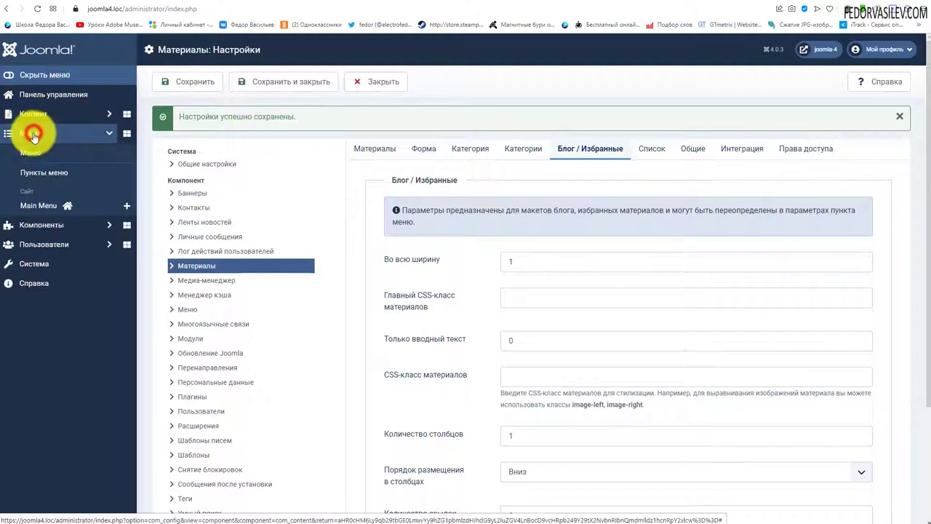
left_click(35, 206)
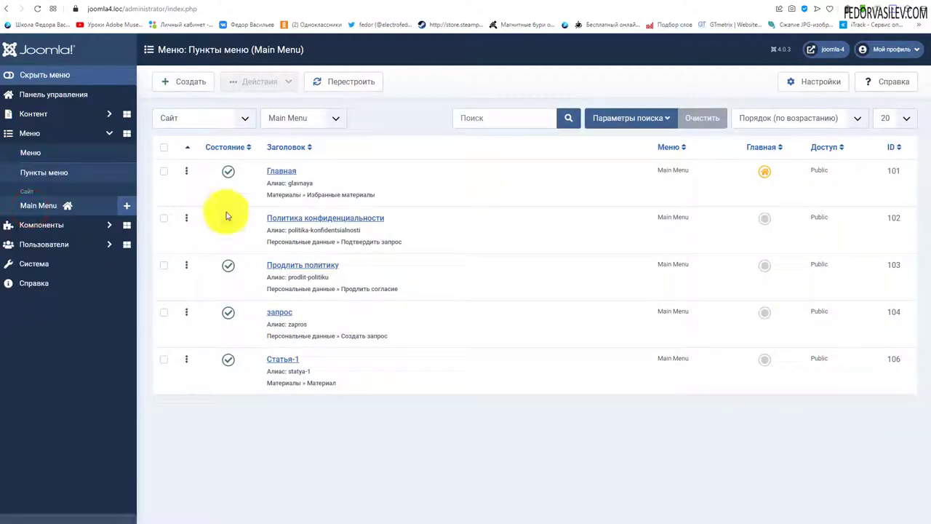
left_click(275, 171)
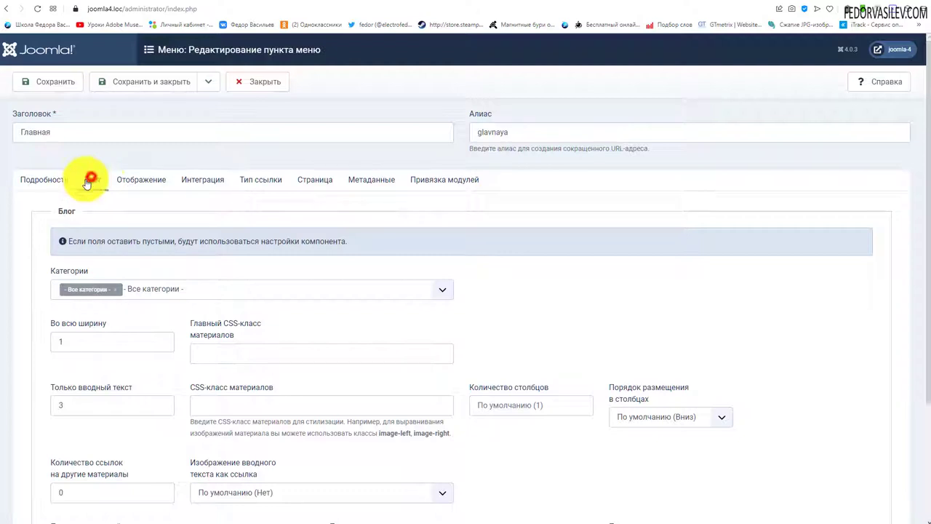
Step: Set Только вводный текст to 0 for the Главная menu item and save it
scroll(286, 180, "down", 3)
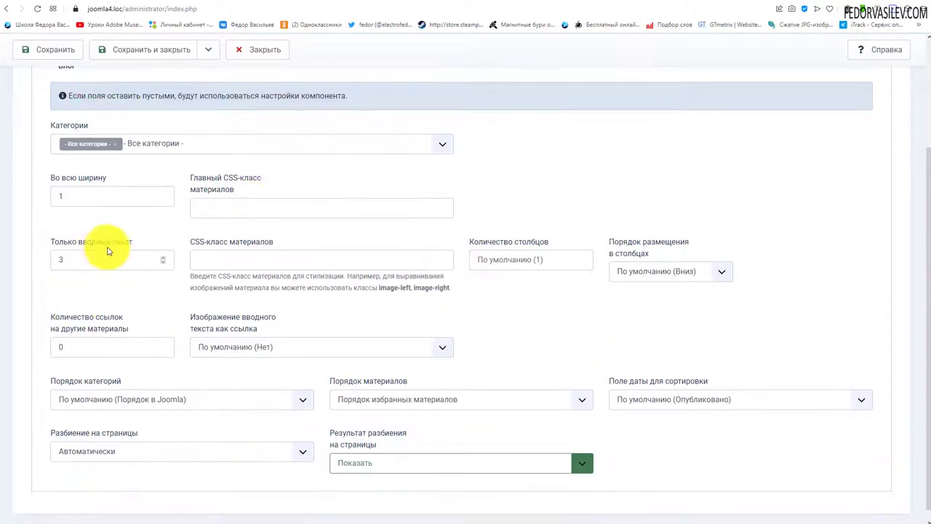
double_click(76, 261)
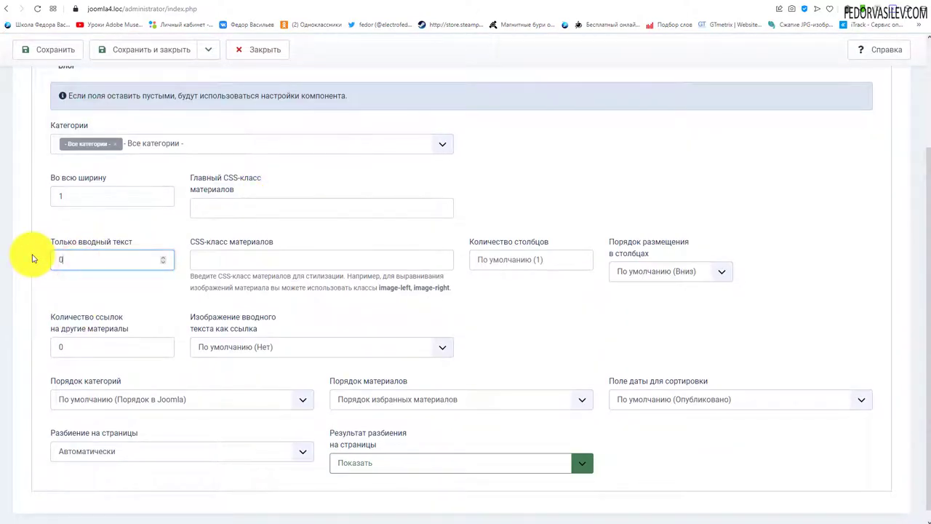
type("0")
left_click(29, 48)
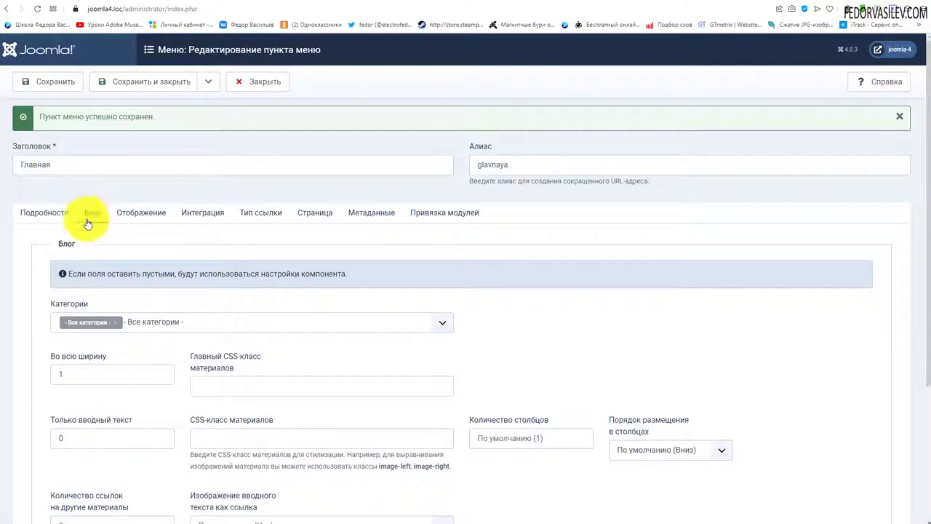
Step: Review the Блог options of the Главная menu item, from the article counts to the ordering and pagination fields
scroll(118, 167, "down", 3)
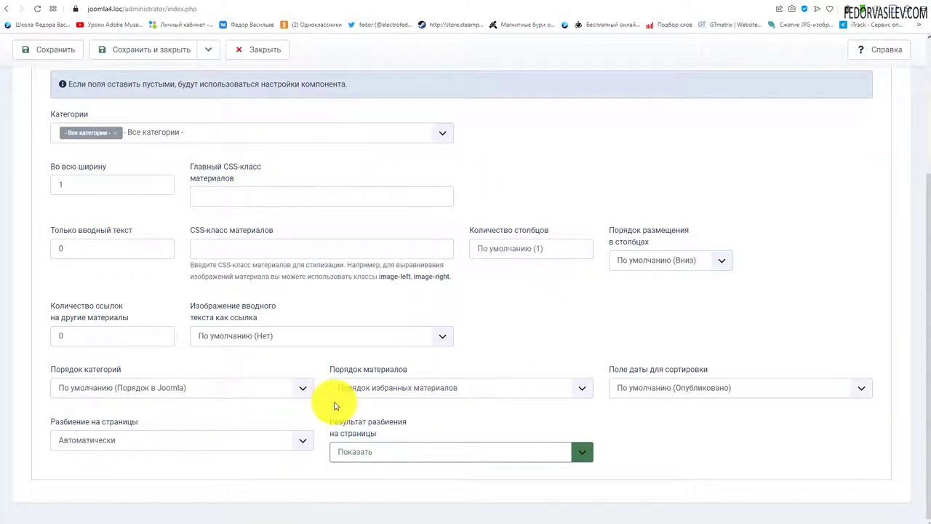
scroll(363, 400, "up", 3)
scroll(356, 391, "down", 3)
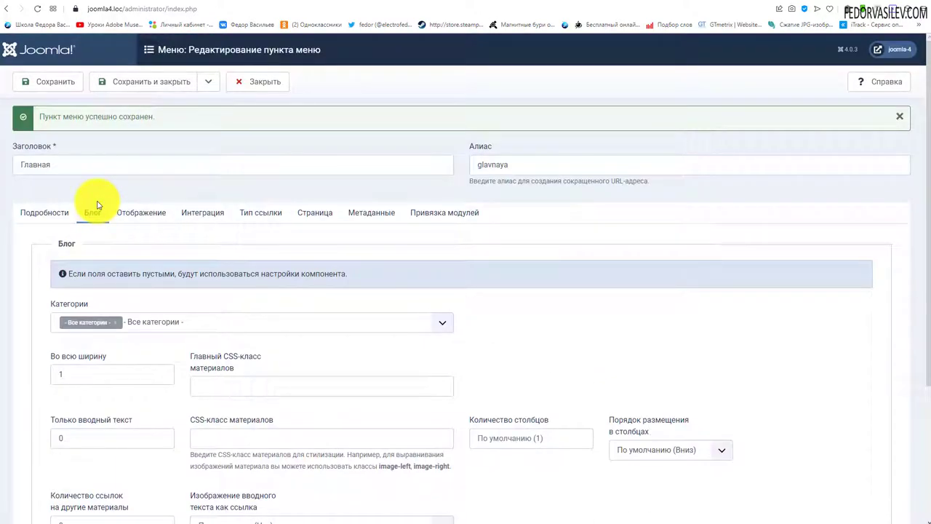
scroll(104, 326, "down", 3)
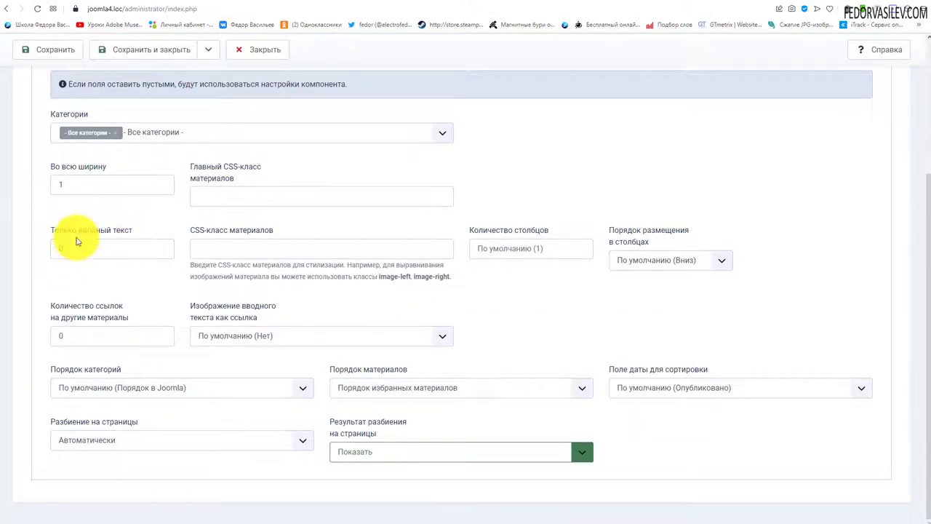
scroll(77, 241, "up", 3)
Step: Reload the public home page, check its article and pagination, and go to page 2
left_click(266, 4)
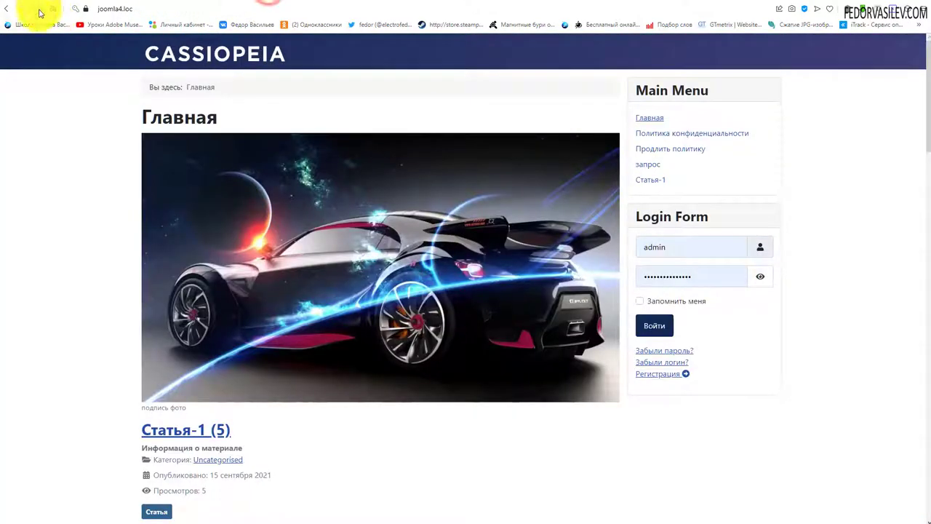
left_click(38, 9)
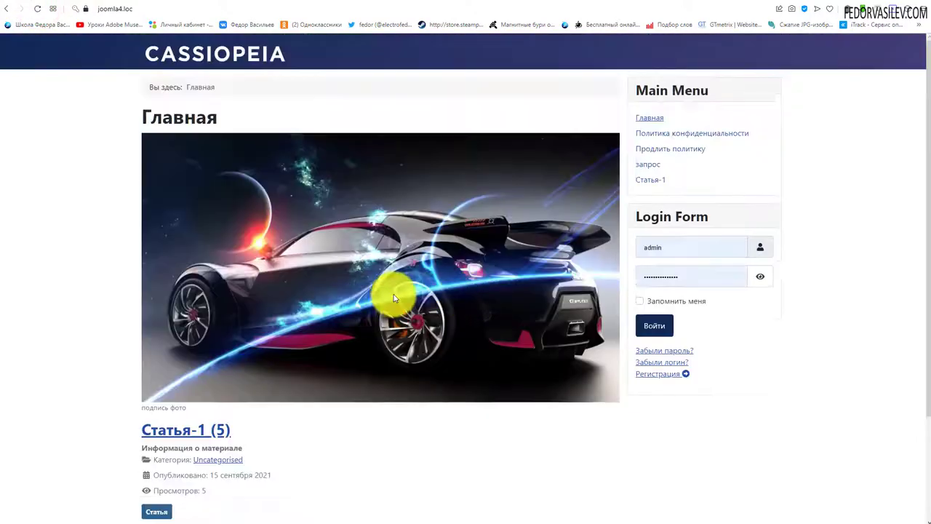
scroll(226, 154, "down", 2)
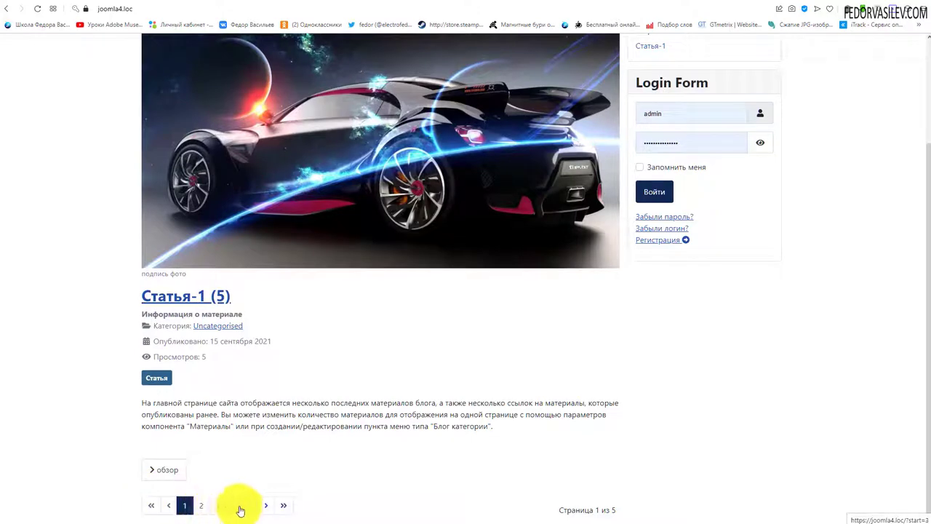
left_click(201, 505)
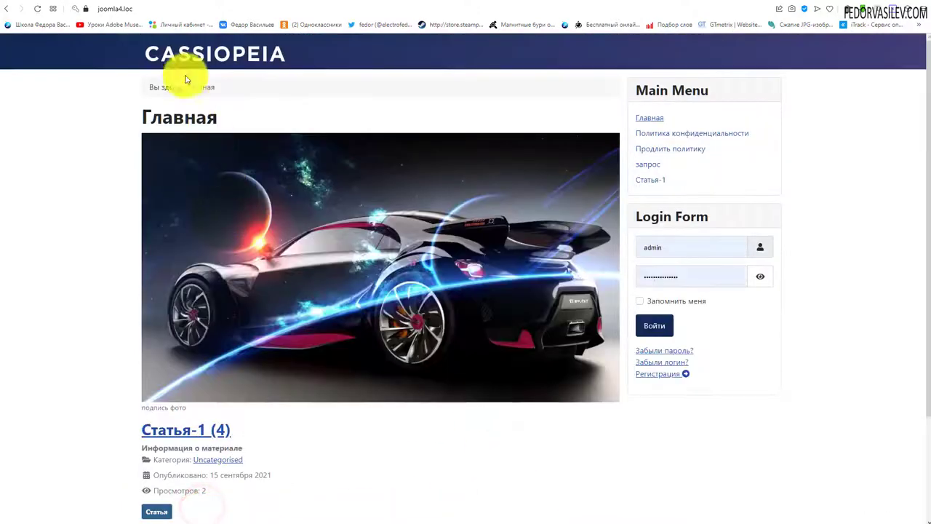
Step: Browse page 3 of the public home page's pagination and return to page 1, checking the article on each page
scroll(276, 94, "down", 2)
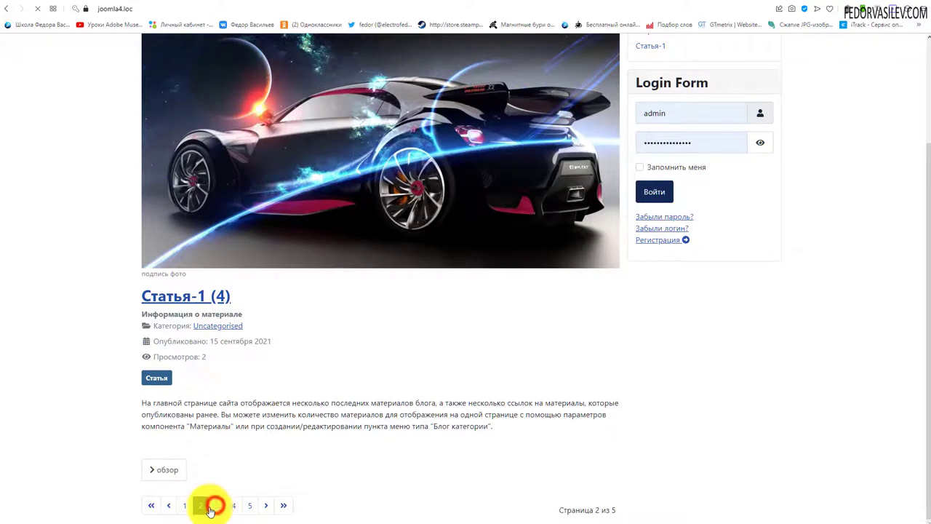
scroll(307, 119, "down", 2)
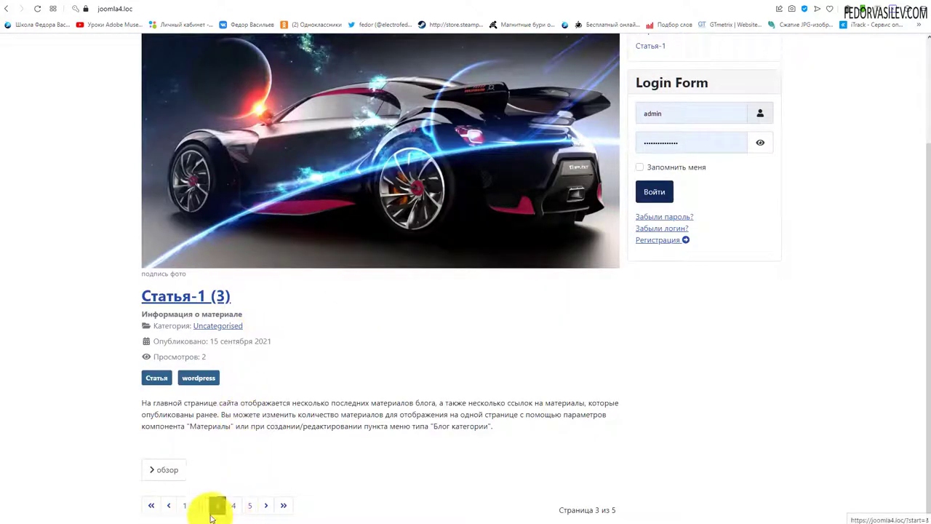
left_click(184, 505)
scroll(300, 283, "down", 2)
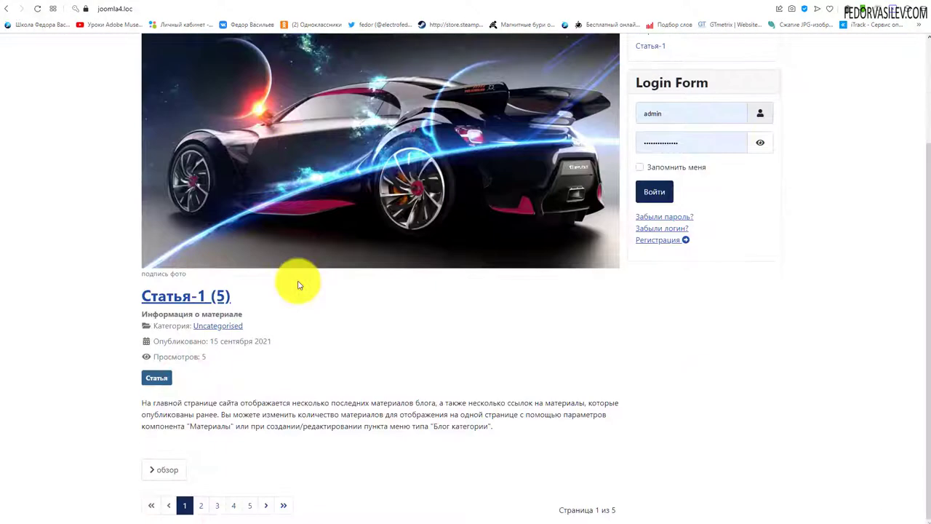
Step: Clear the Только вводный текст value of the Главная menu item so the component default applies, and save and close the item
left_click(153, 5)
scroll(225, 229, "down", 2)
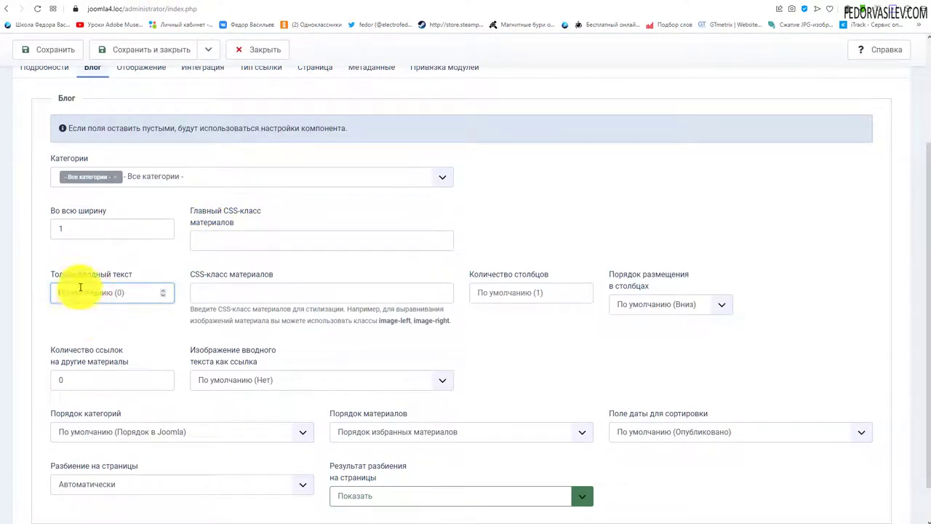
left_click(75, 248)
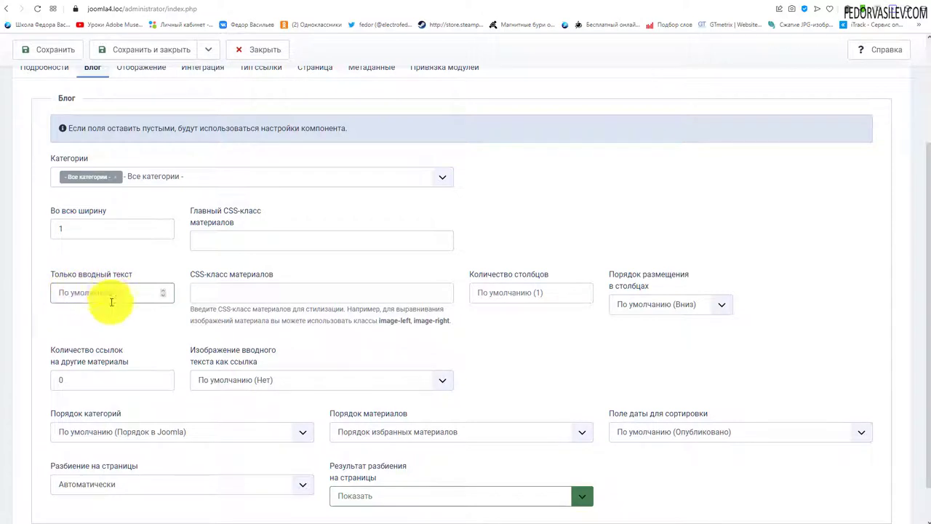
left_click(142, 49)
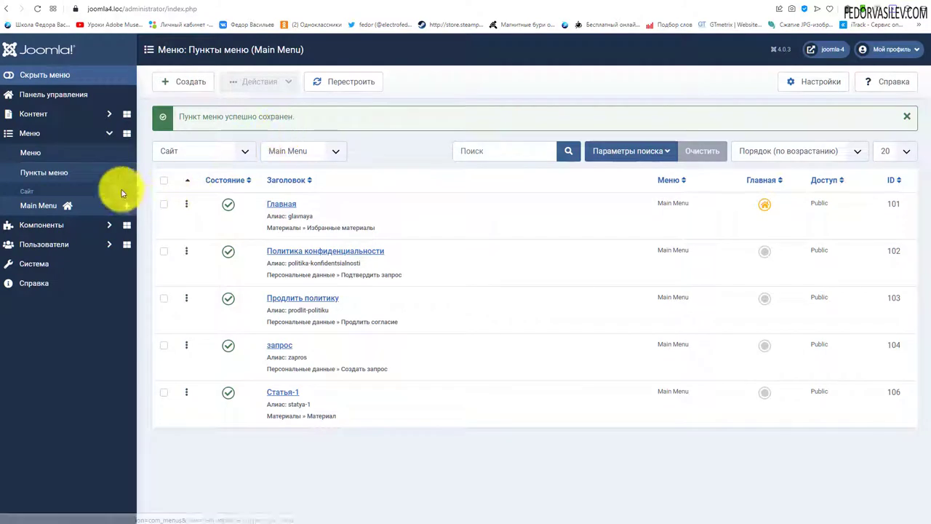
Step: Open the global Материалы settings at the Блог / Избранные options
left_click(43, 114)
left_click(44, 132)
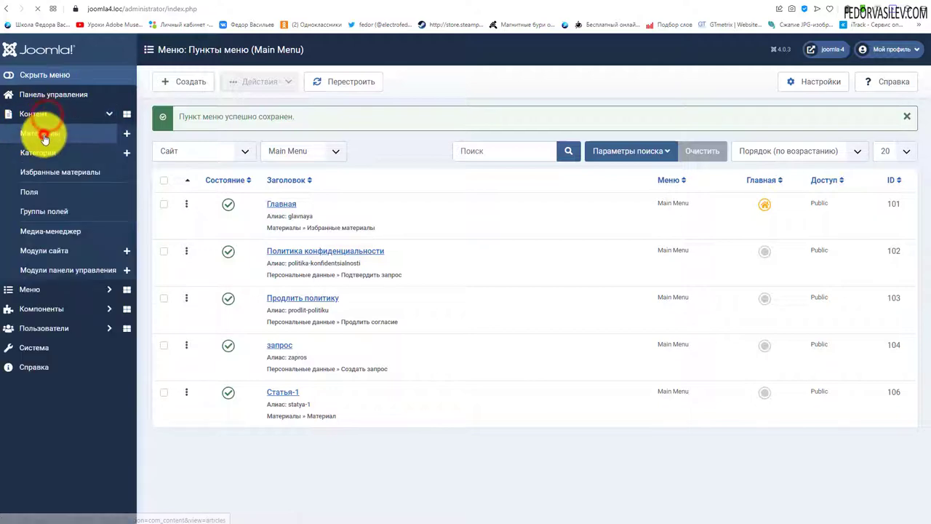
left_click(809, 83)
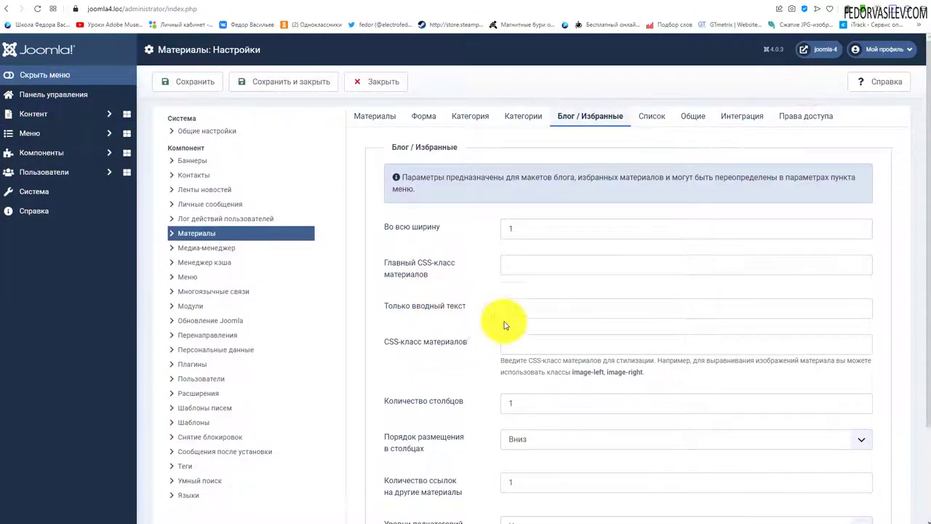
Step: Set the global Только вводный текст value to 4 and save the settings
left_click(522, 309)
type("4")
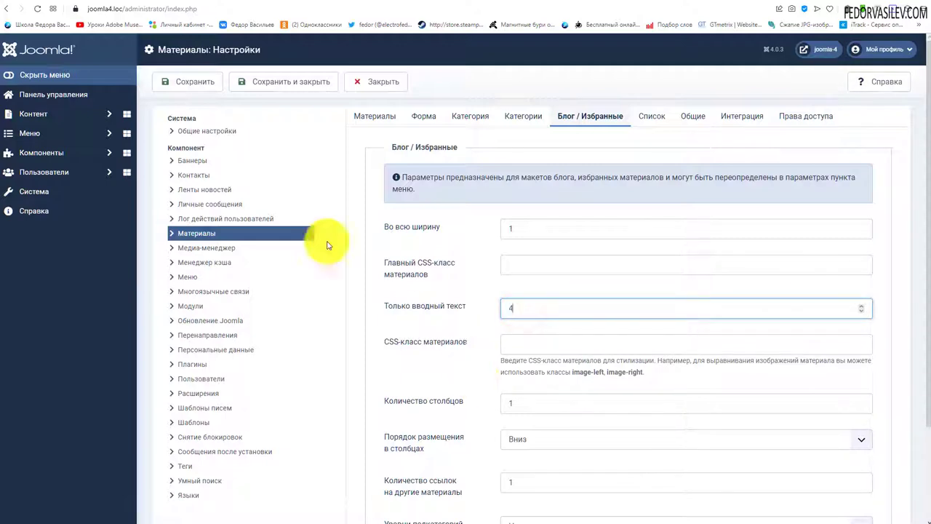
left_click(211, 82)
Step: Check how many articles the public home page lists on its first page
key("ctrl+Tab")
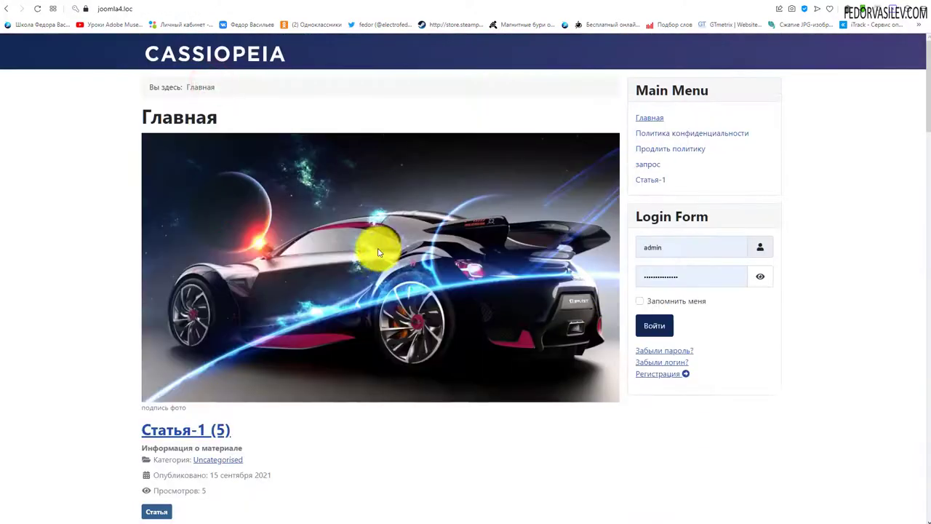
scroll(365, 212, "down", 4)
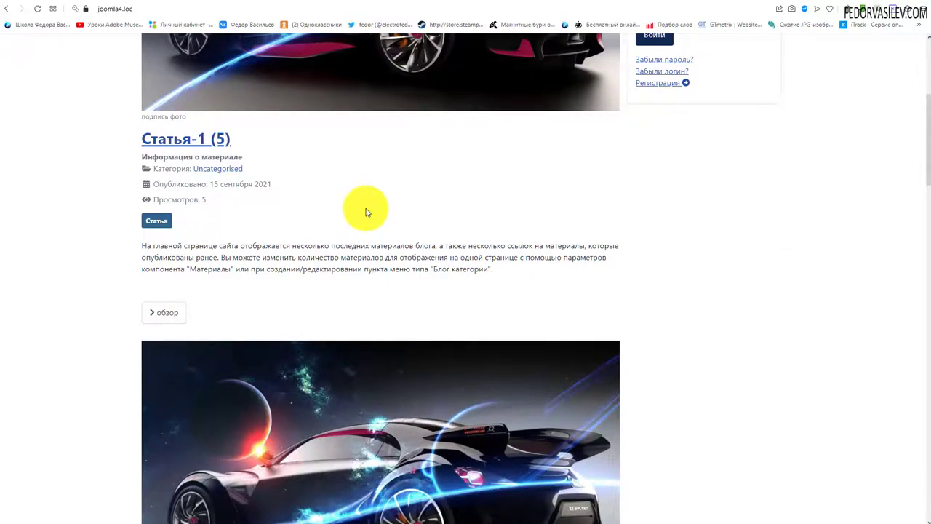
scroll(378, 228, "down", 20)
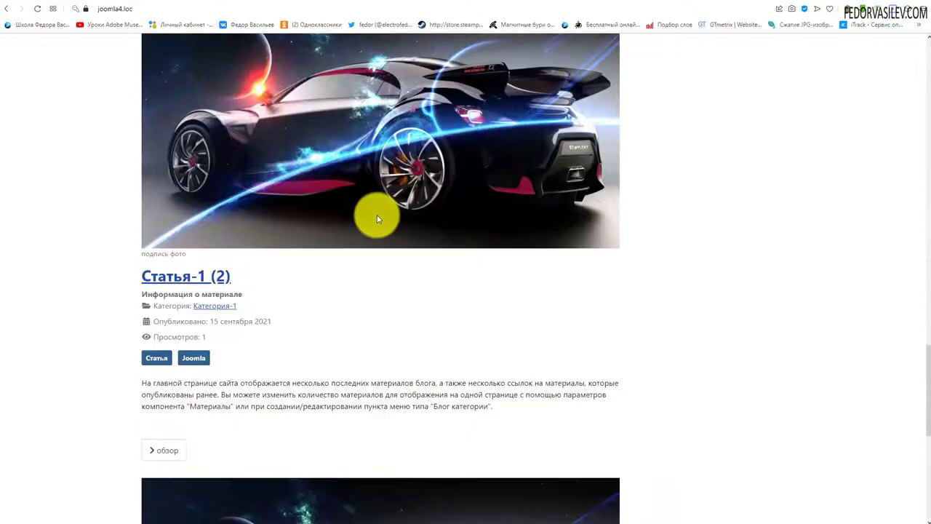
scroll(377, 216, "down", 3)
Step: Set the global Только вводный текст value to 3 in the Материалы settings and save them
key("ctrl+Tab")
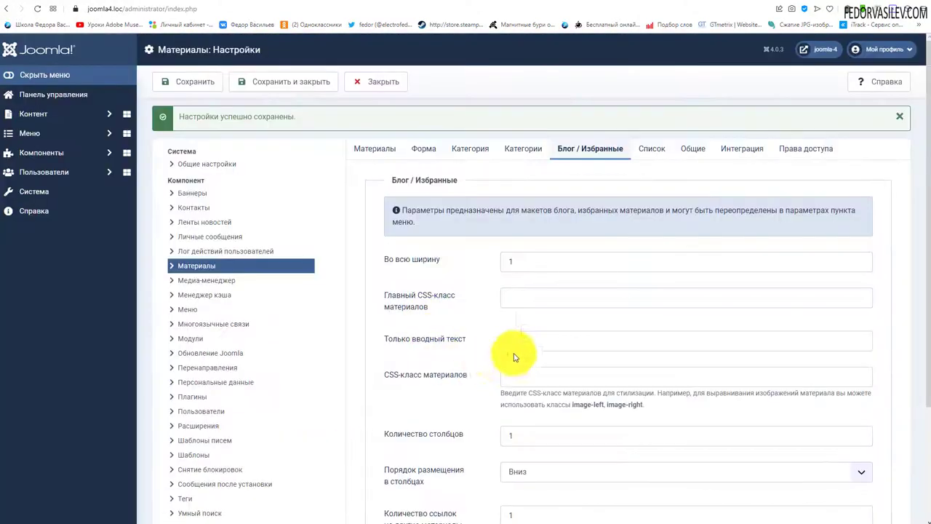
double_click(542, 340)
type("3")
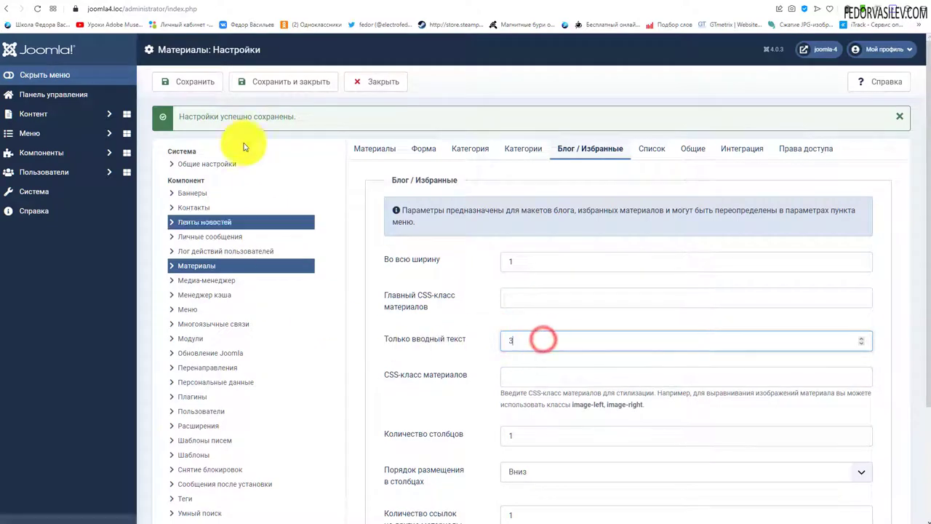
left_click(197, 86)
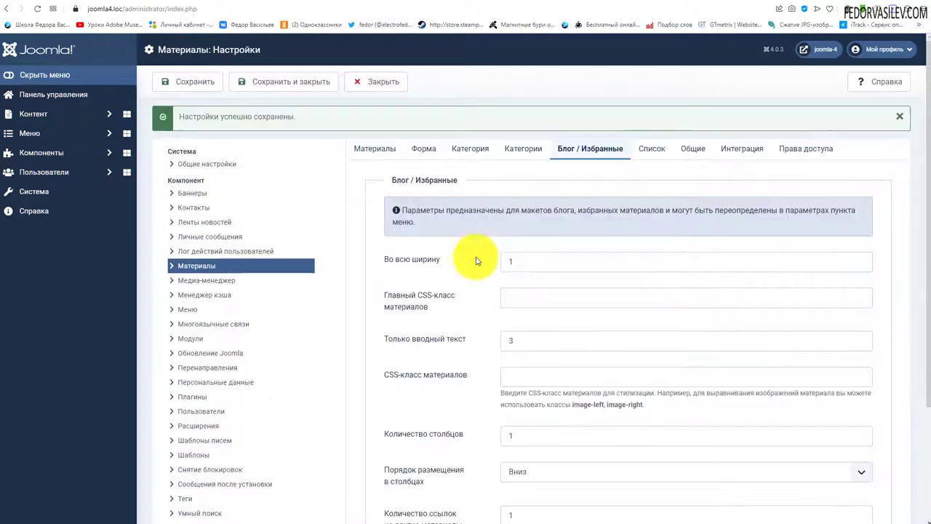
Step: Check the articles and pagination at the end of the public home page and go to page 2
key("ctrl+Tab")
scroll(363, 224, "down", 3)
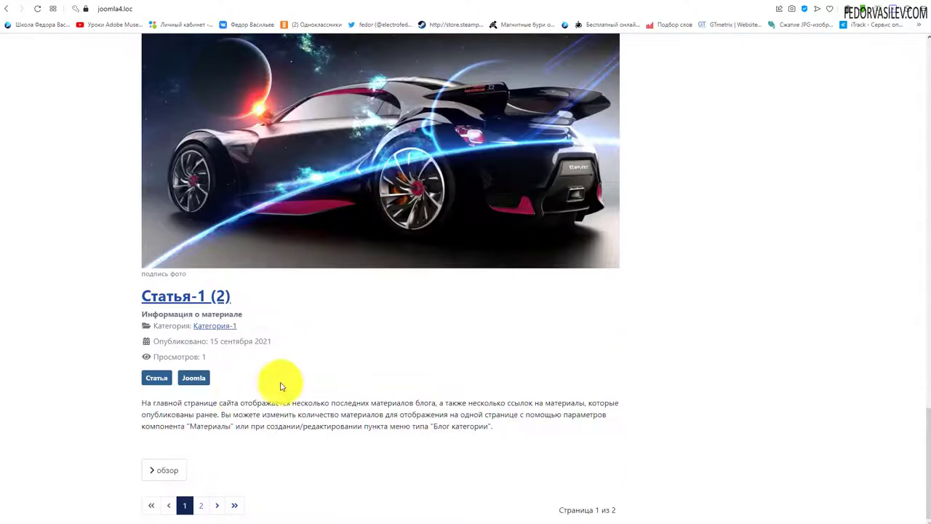
left_click_drag(920, 484, 924, 509)
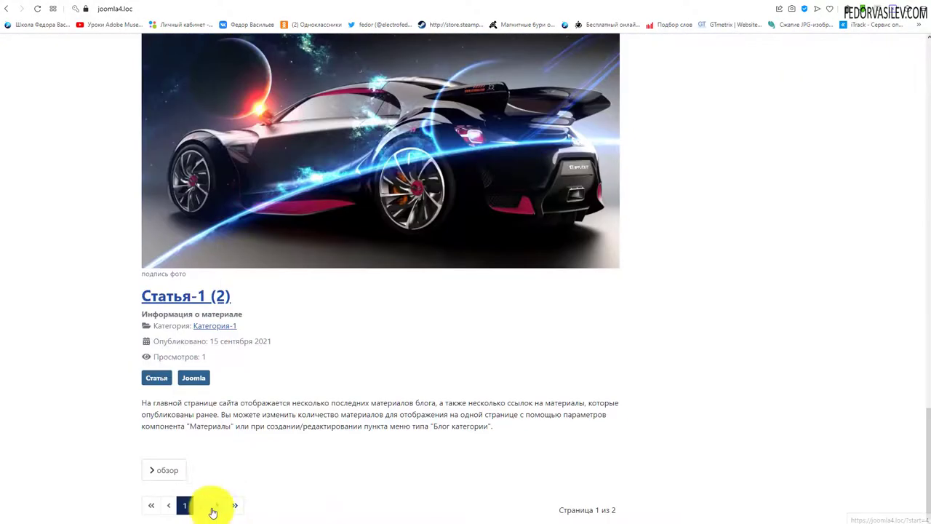
left_click(201, 504)
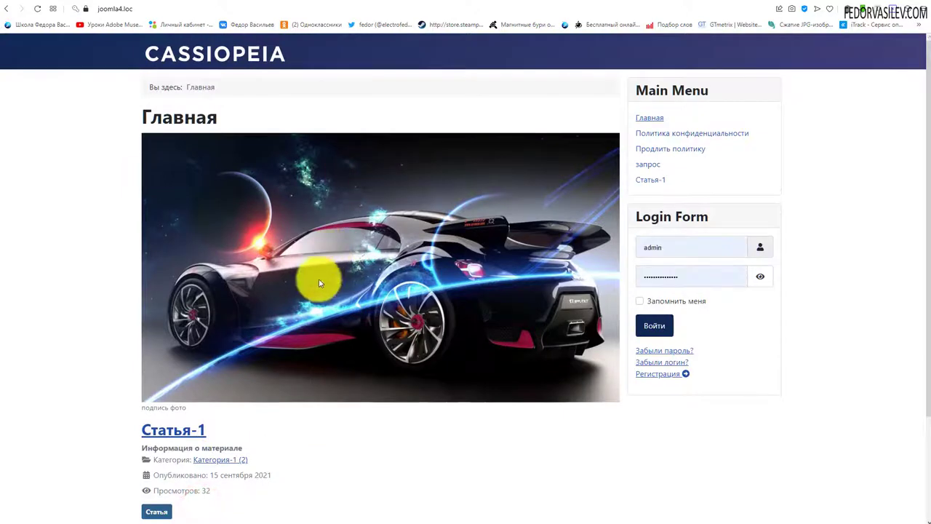
Step: Set Изображение вводного текста как ссылка to Да in the global Блог / Избранные options and save the settings
key("ctrl+Tab")
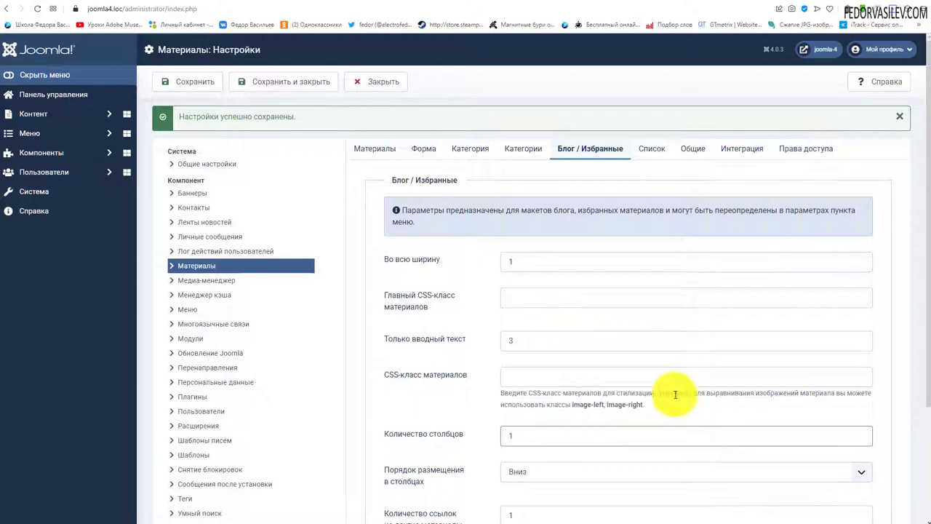
scroll(566, 218, "down", 2)
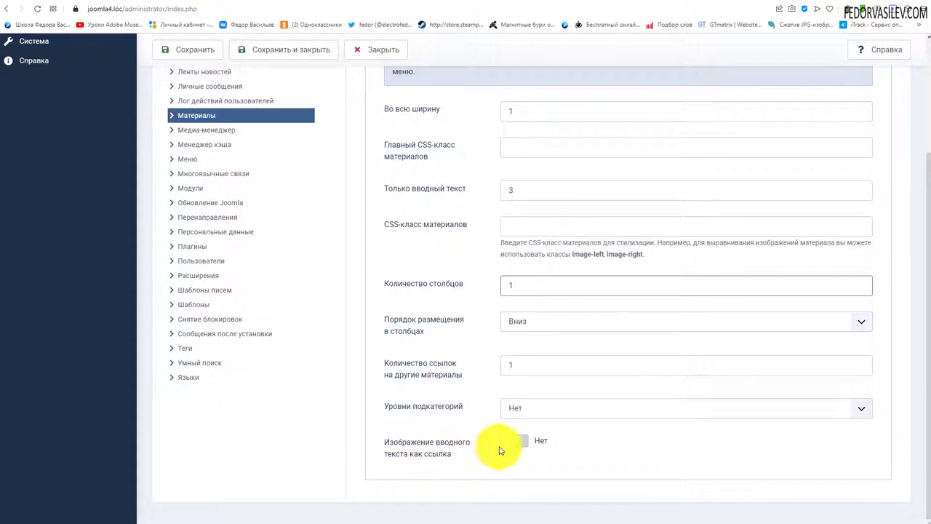
left_click(520, 442)
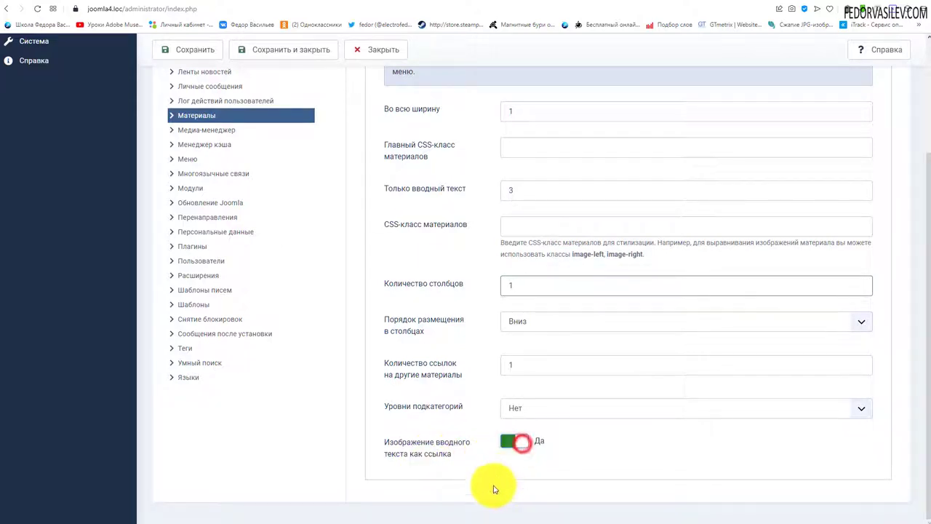
left_click(190, 49)
Step: Check the title, read-more and intro image links of the first article on the public home page and reload it
left_click(248, 4)
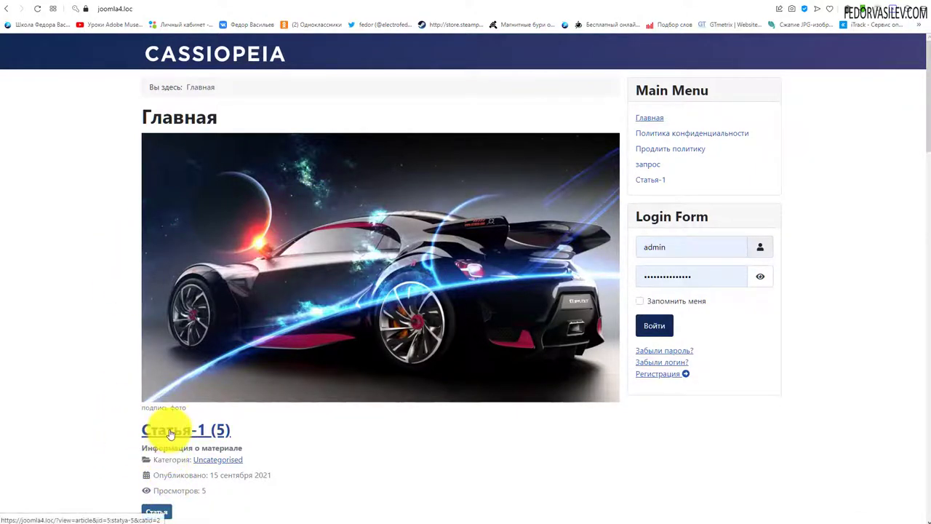
scroll(171, 407, "down", 4)
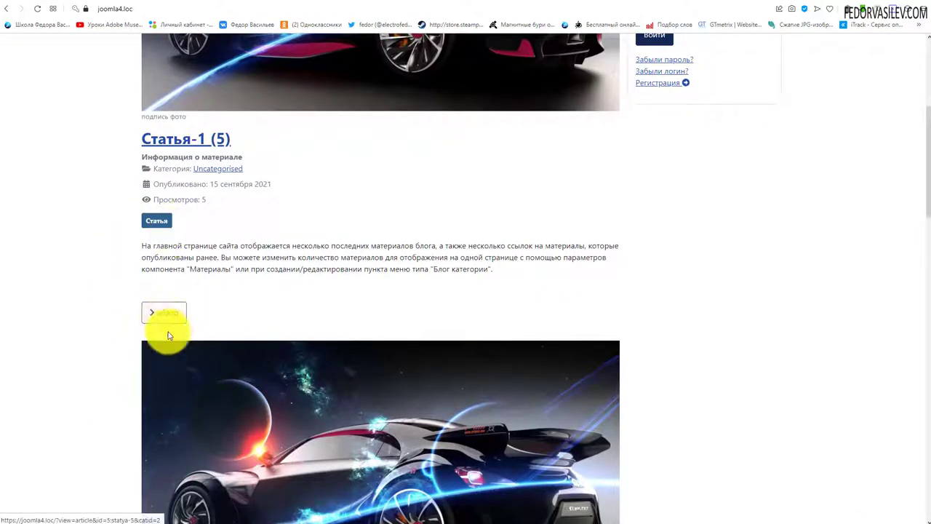
scroll(164, 332, "up", 4)
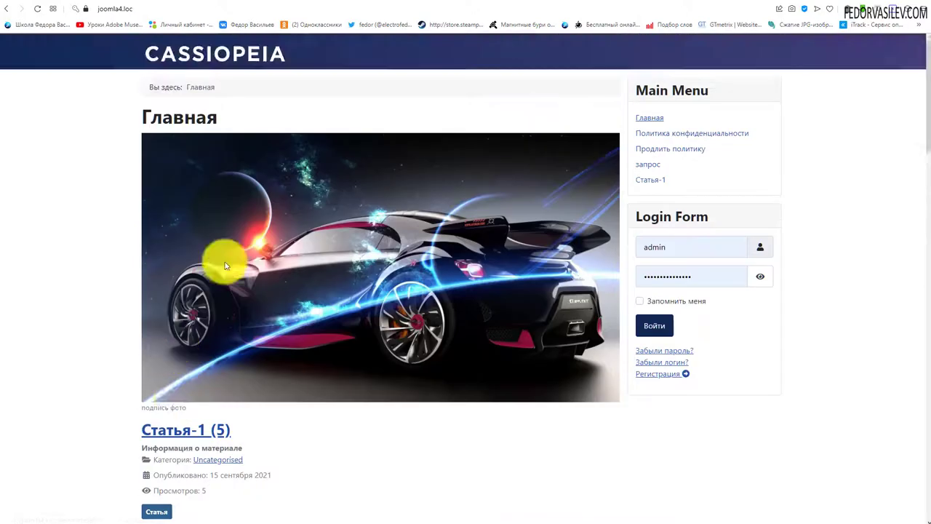
left_click(35, 8)
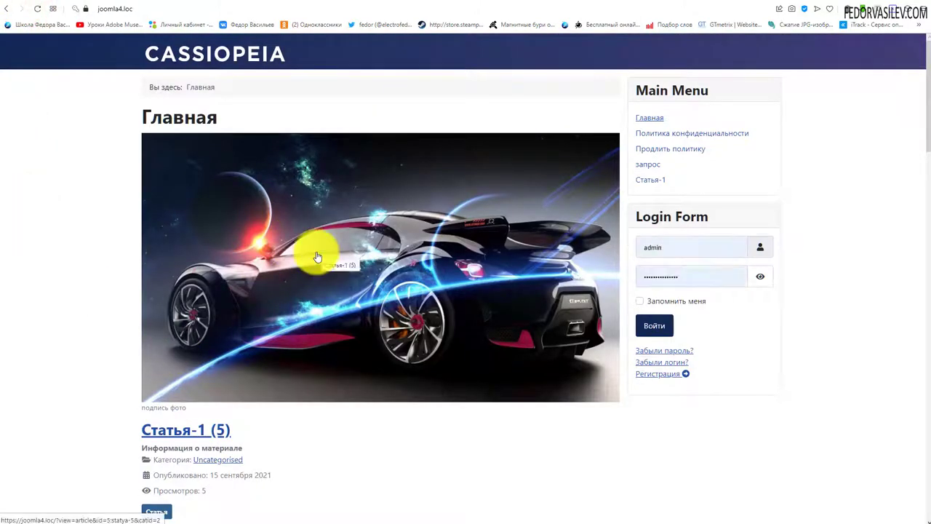
Step: Look through the home page's articles, open Статья-1 (5) through its intro image, and return to the home page
scroll(295, 251, "down", 4)
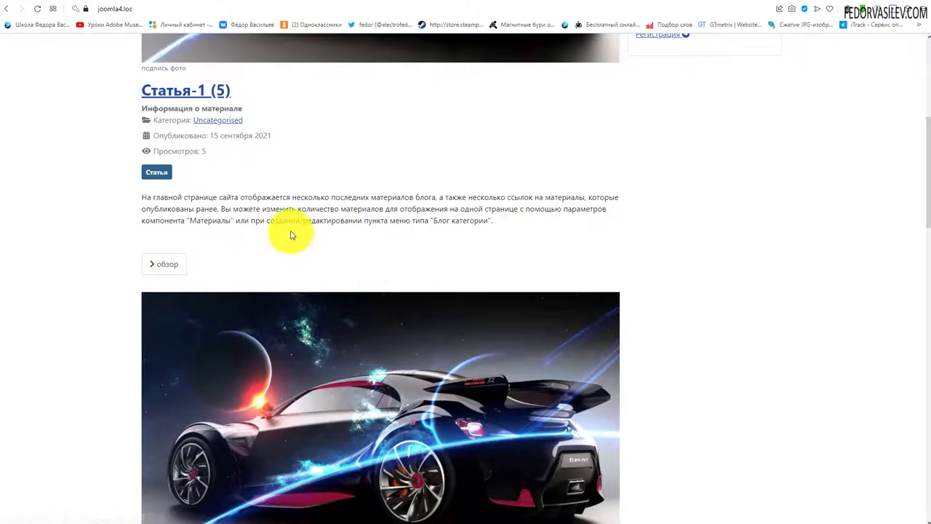
scroll(275, 314, "down", 10)
scroll(327, 218, "up", 14)
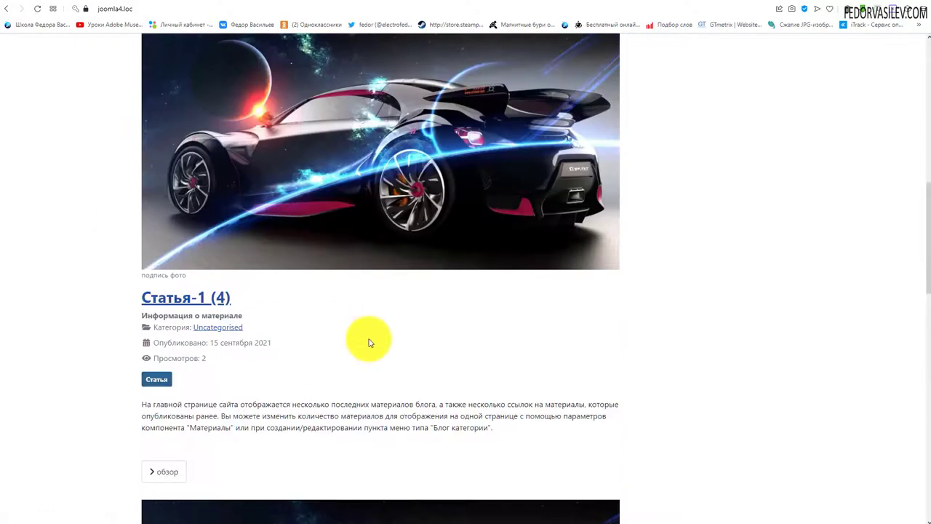
scroll(354, 286, "up", 1)
left_click(245, 370)
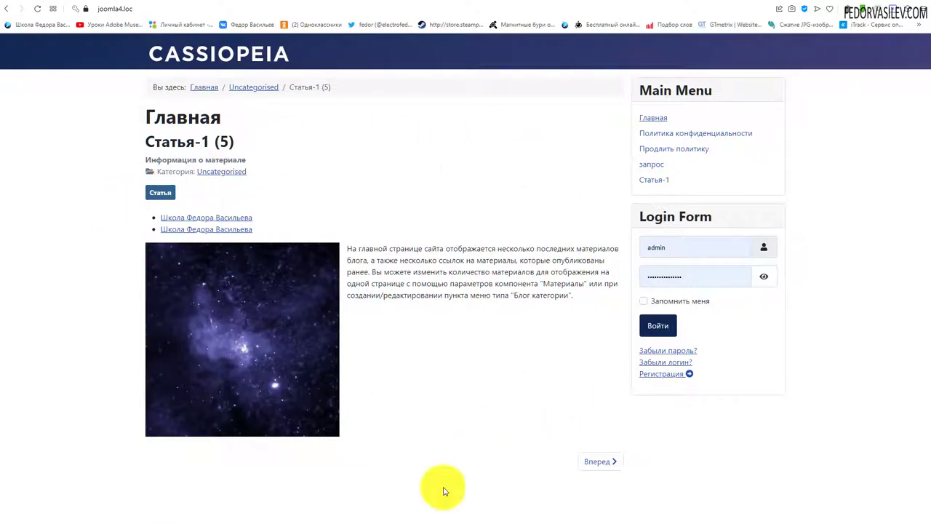
left_click(8, 10)
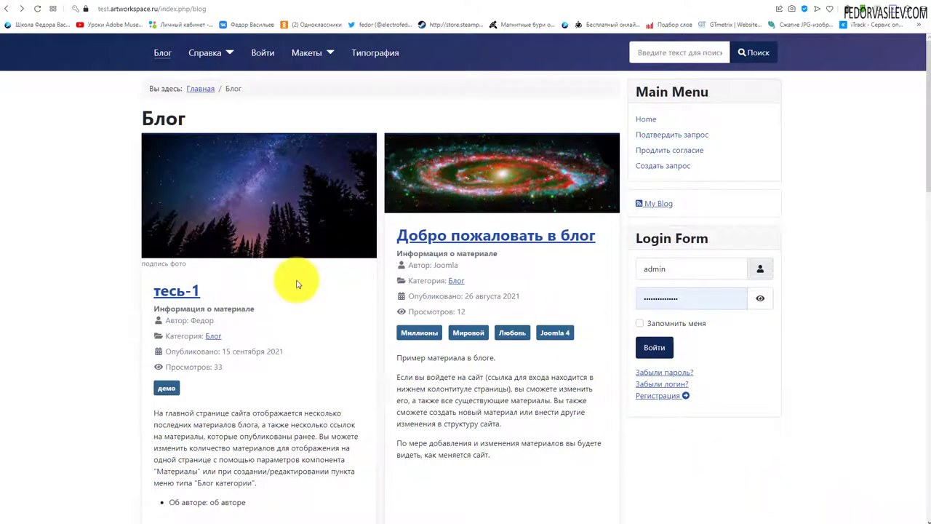
Step: Examine the two-column article layout of the Блог page on the test.artworkspace.ru demo site
scroll(561, 191, "down", 3)
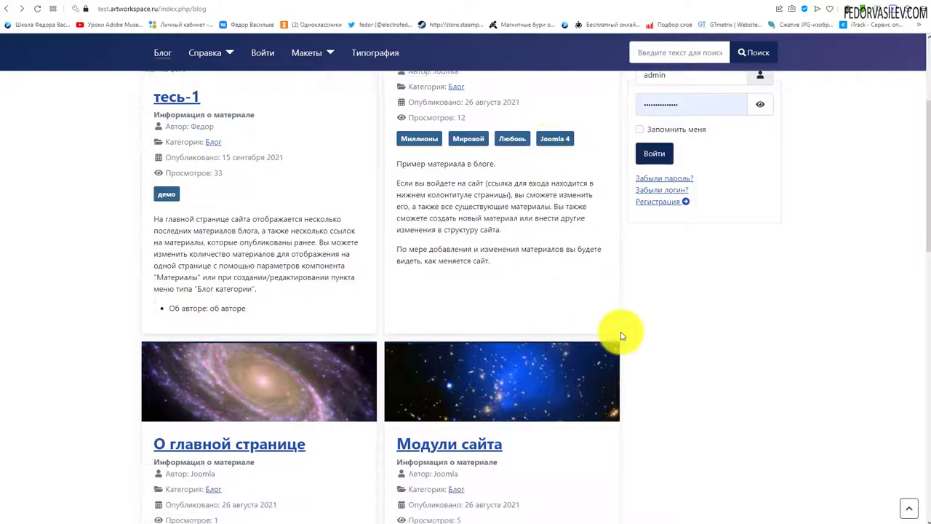
scroll(622, 336, "up", 2)
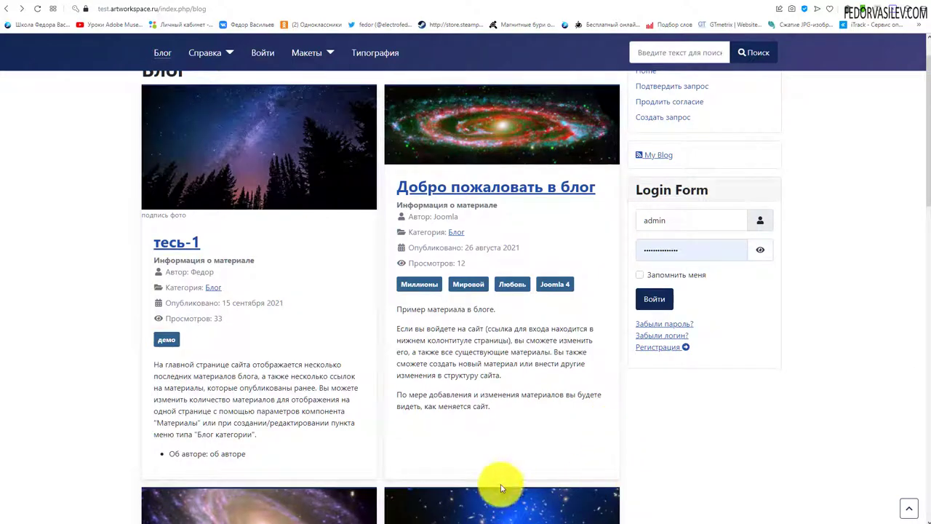
scroll(345, 311, "up", 1)
scroll(461, 245, "down", 8)
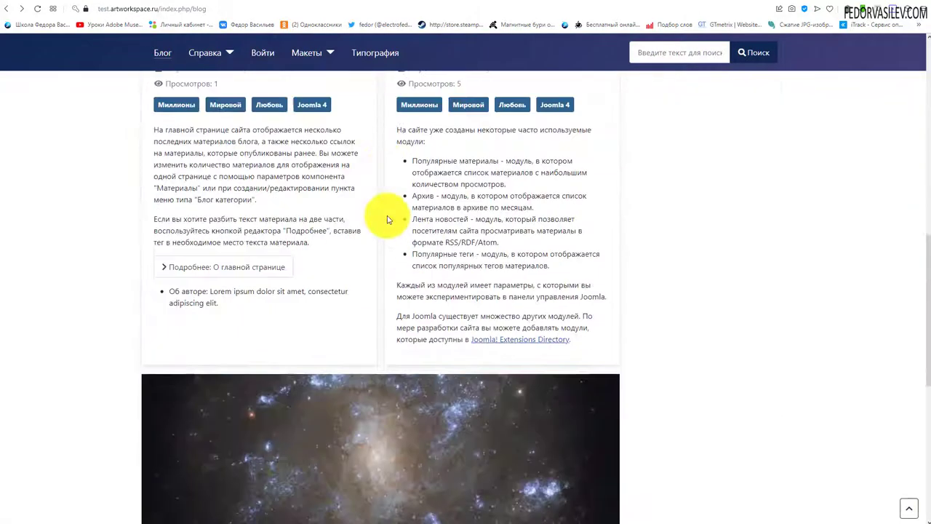
scroll(388, 220, "down", 4)
scroll(342, 208, "up", 15)
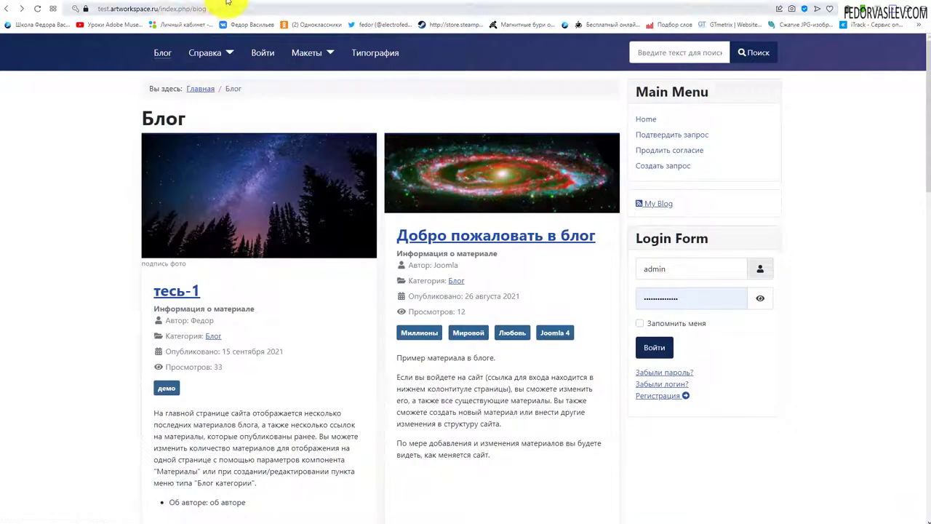
Step: In the global Блог / Избранные options, set Во всю ширину to 4, Только вводный текст to 4 and Количество столбцов to 0
left_click(187, 4)
left_click(181, 6)
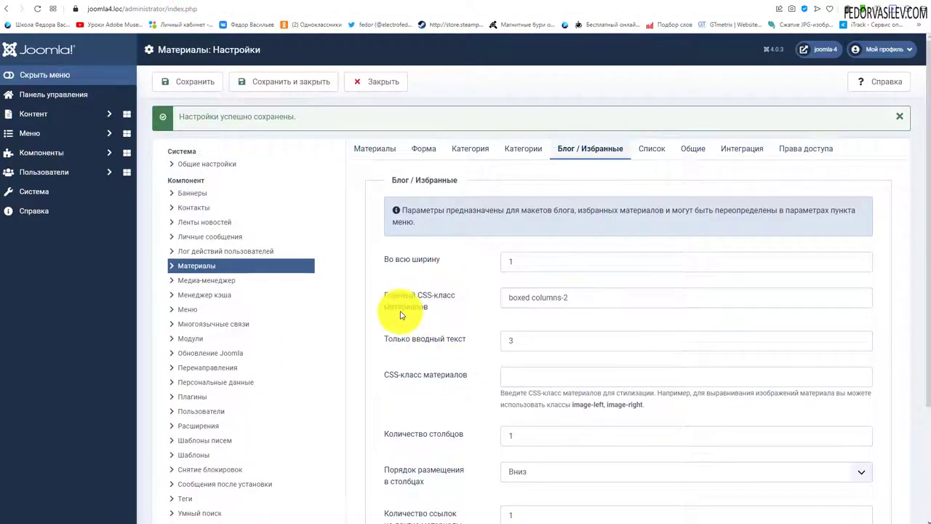
left_click_drag(583, 294, 449, 332)
left_click_drag(537, 298, 503, 299)
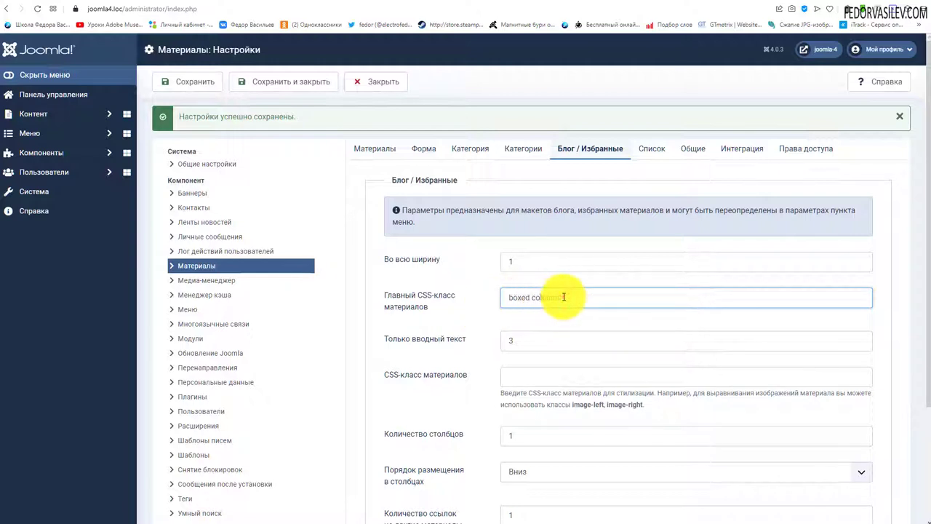
left_click_drag(564, 297, 526, 298)
left_click(520, 298)
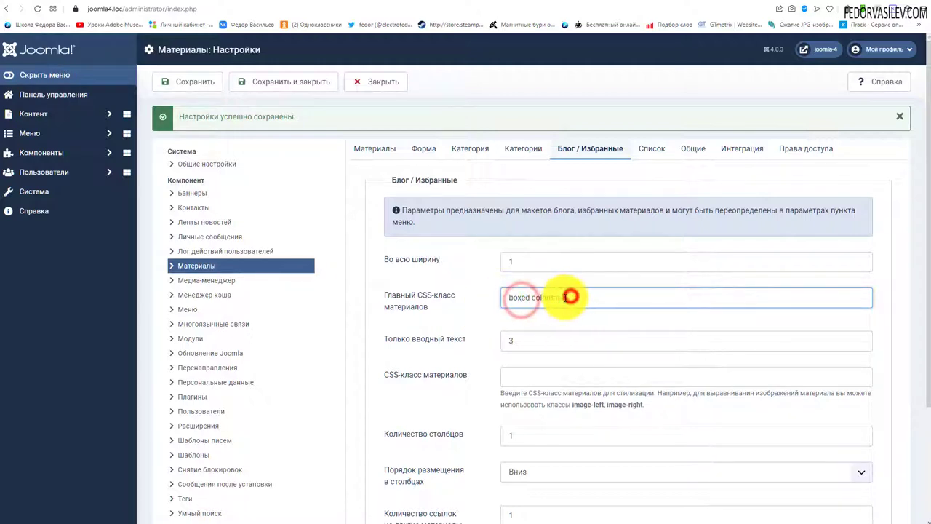
double_click(569, 297)
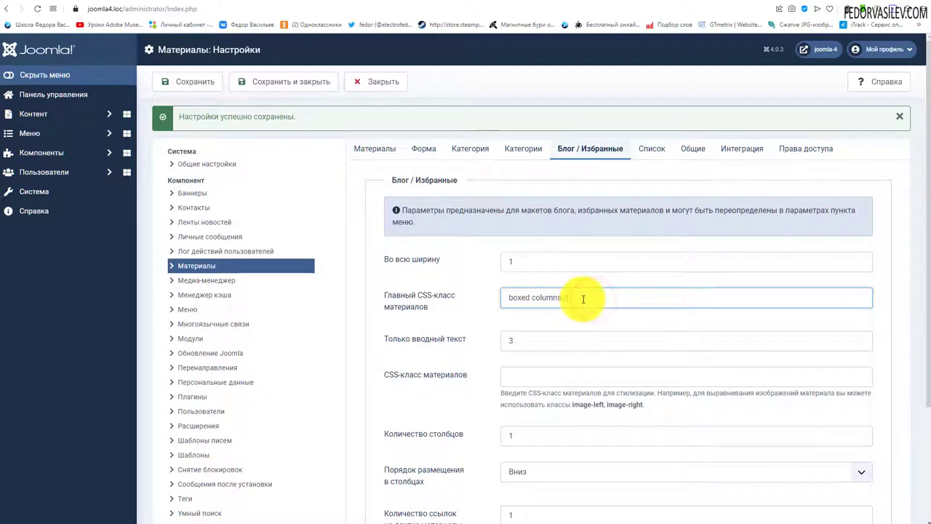
left_click(518, 262)
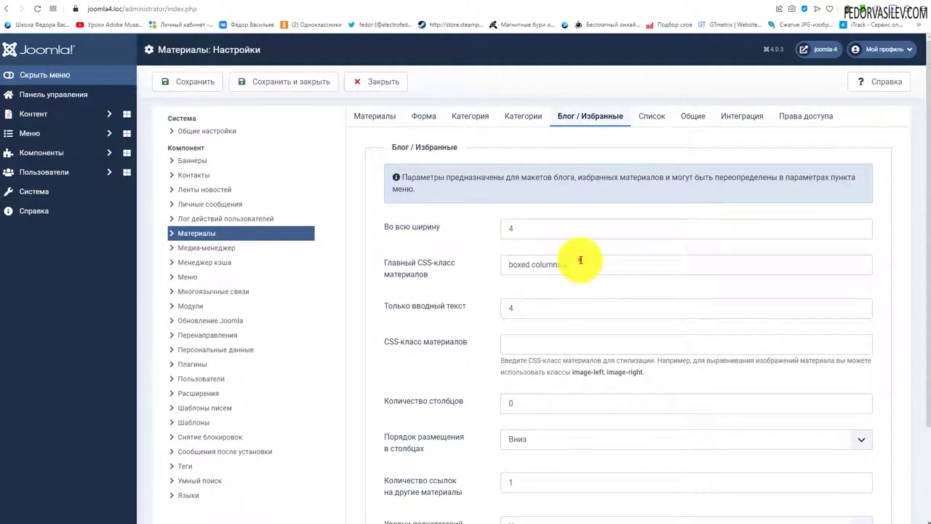
Step: Review the Главный CSS-класс материалов, Только вводный текст and Количество столбцов values in the global Блог / Избранные options
left_click_drag(578, 260, 415, 291)
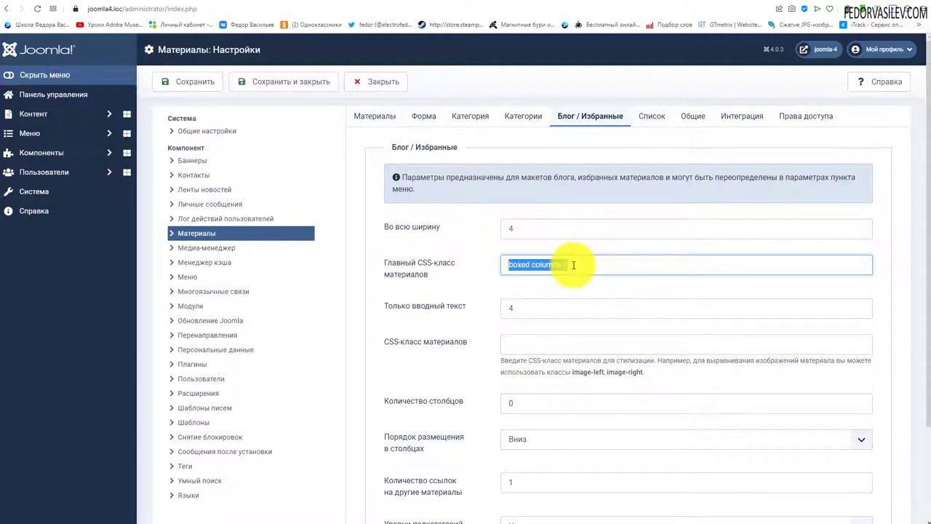
scroll(568, 265, "down", 1)
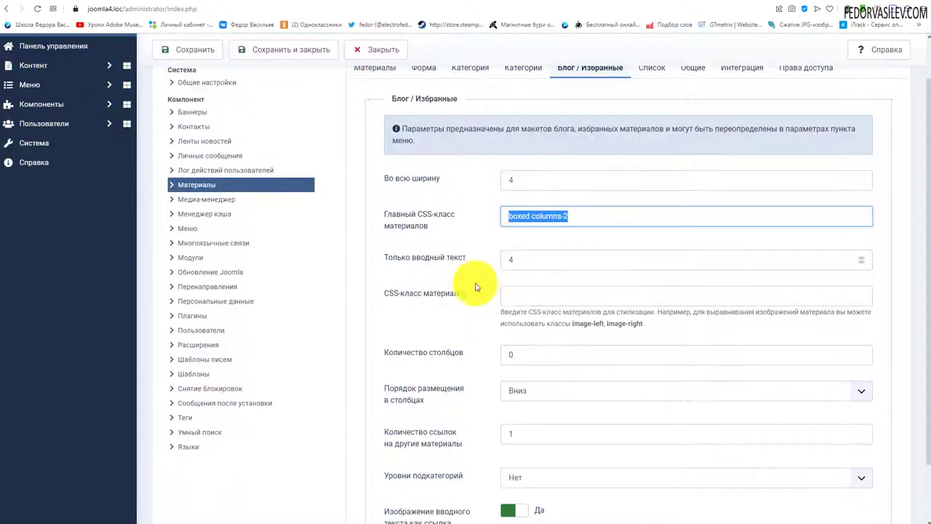
left_click(521, 259)
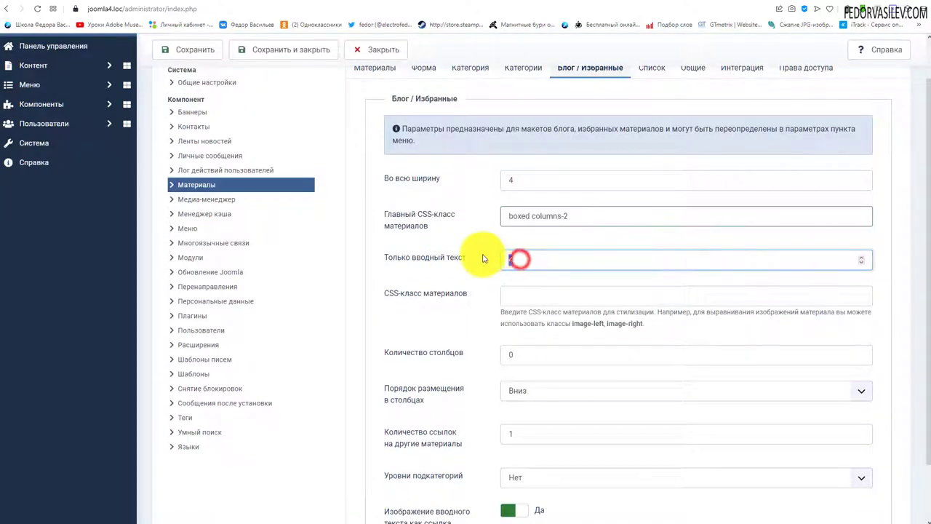
left_click(517, 355)
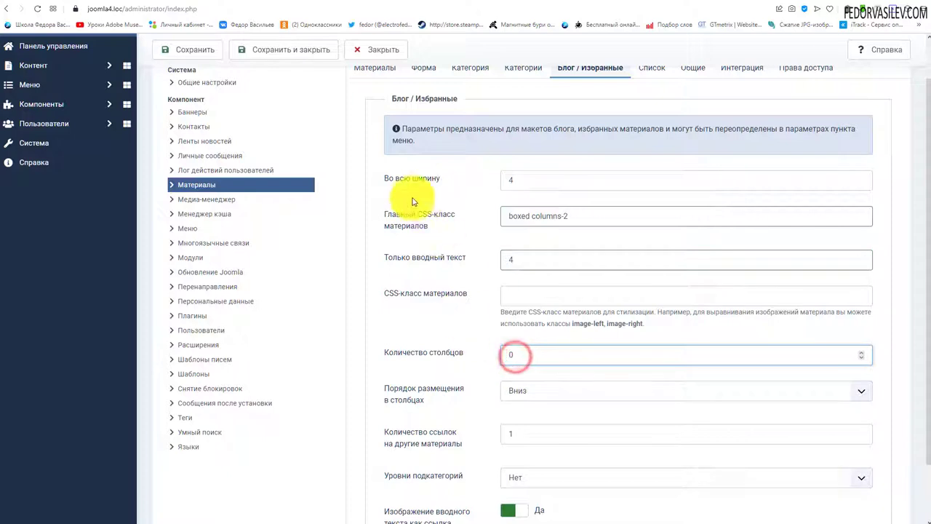
scroll(474, 333, "up", 1)
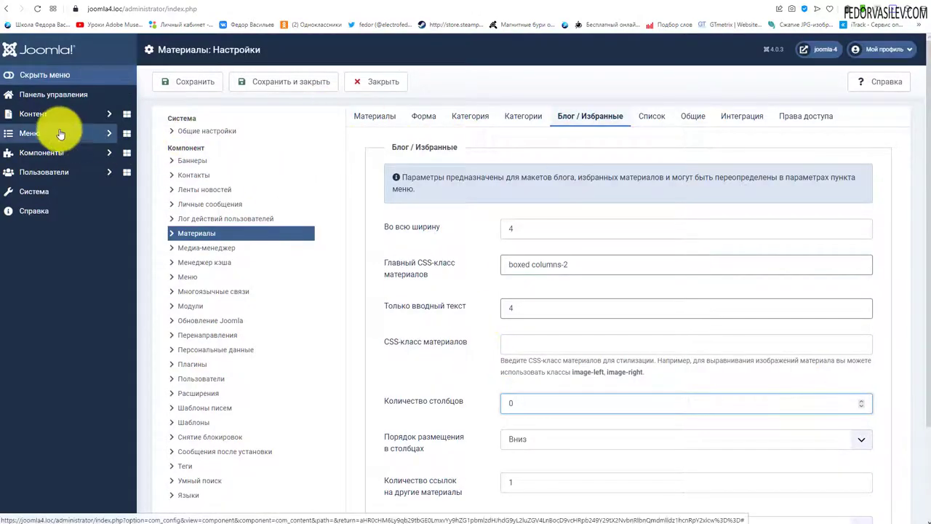
Step: Open the Главная item of Main Menu and check which values its Блог settings inherit from the component
left_click(25, 135)
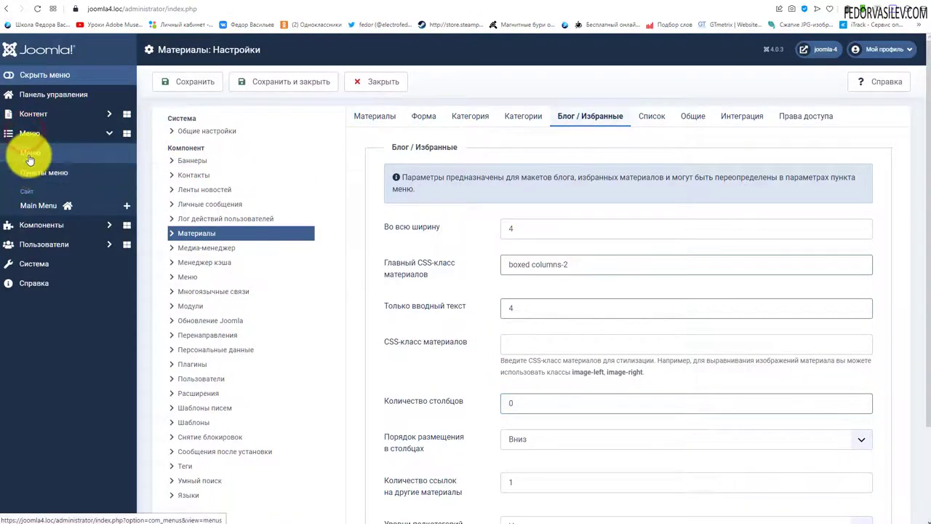
left_click(37, 209)
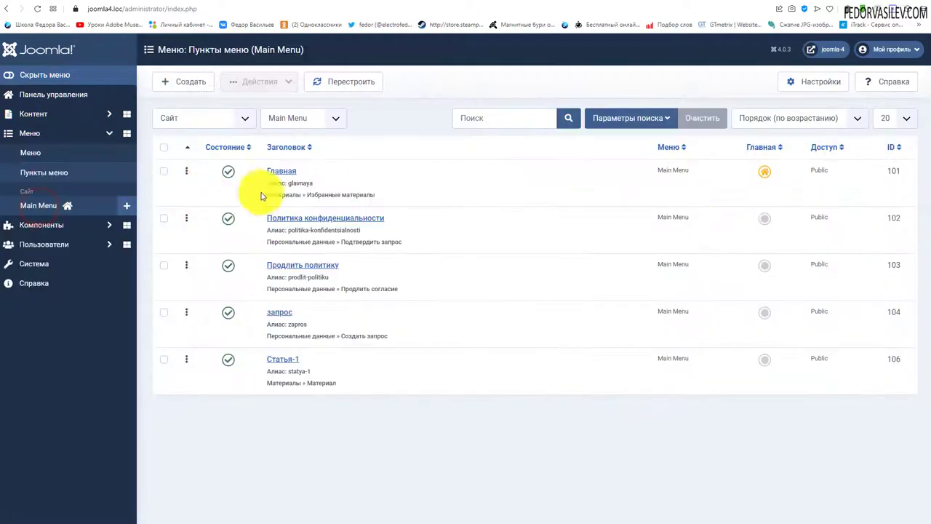
left_click(278, 176)
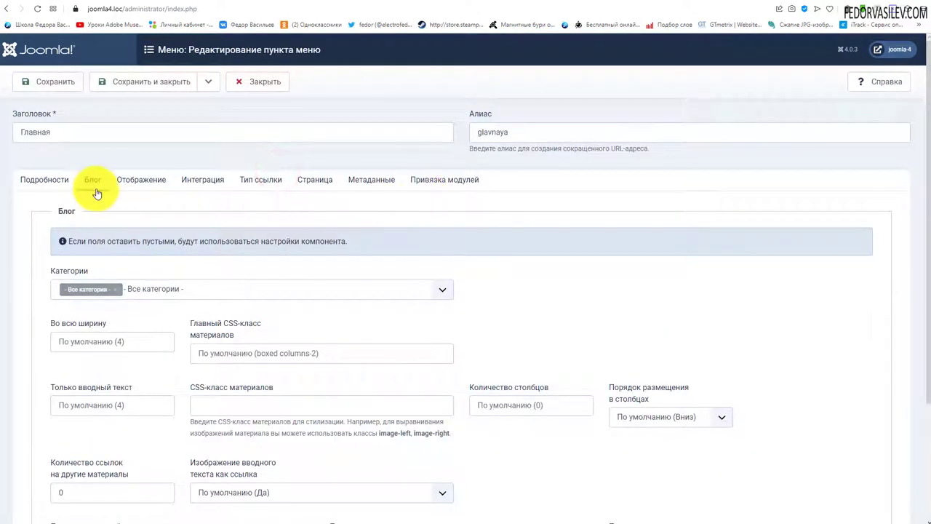
left_click(95, 191)
scroll(142, 211, "down", 1)
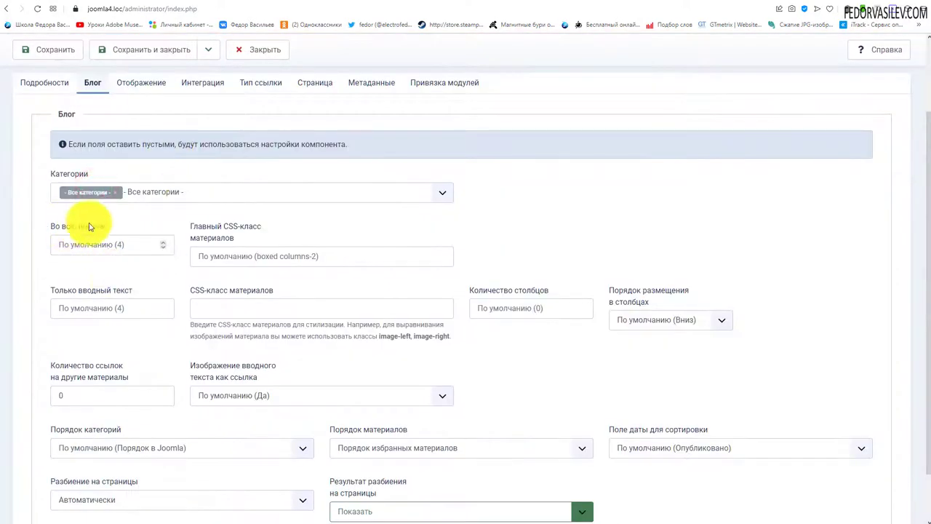
left_click(117, 246)
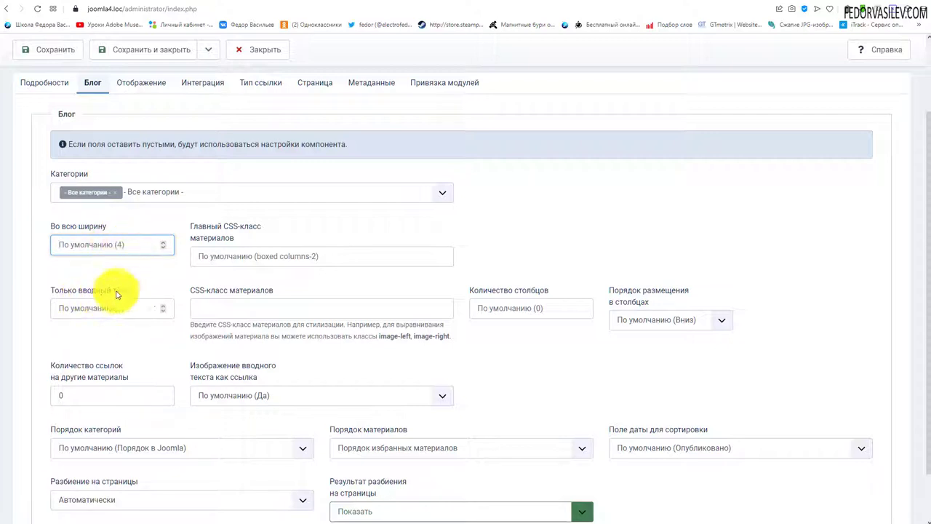
left_click(114, 244)
scroll(72, 250, "up", 2)
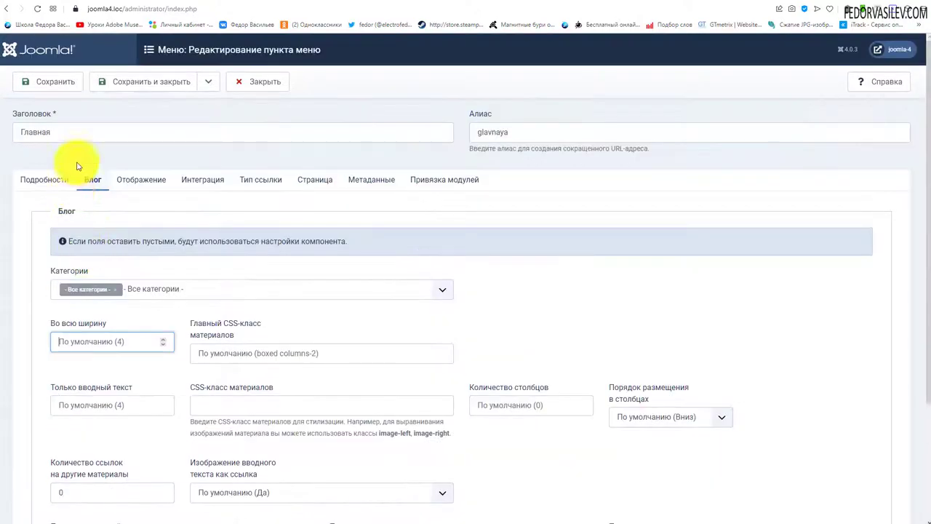
Step: Check on the joomla4.loc home page how the full-width and intro-only articles are laid out
left_click(254, 2)
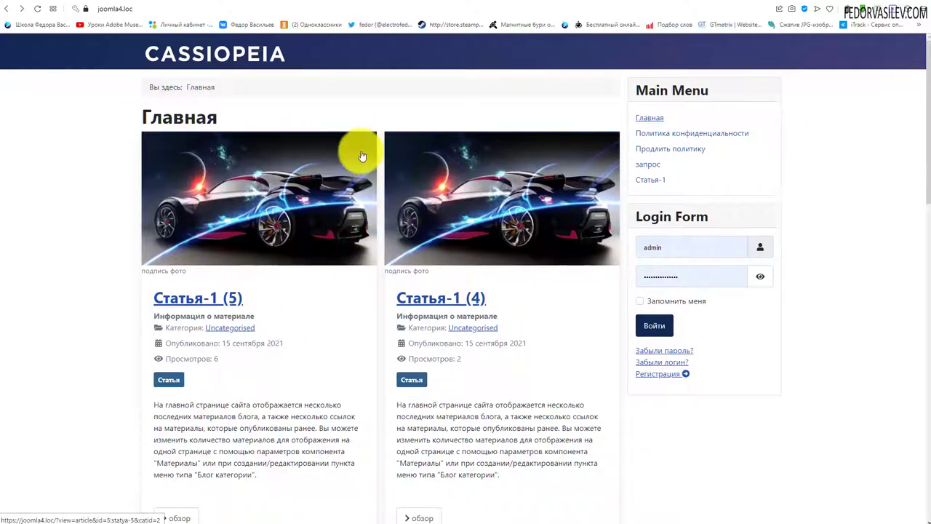
scroll(364, 156, "down", 1)
scroll(436, 162, "down", 2)
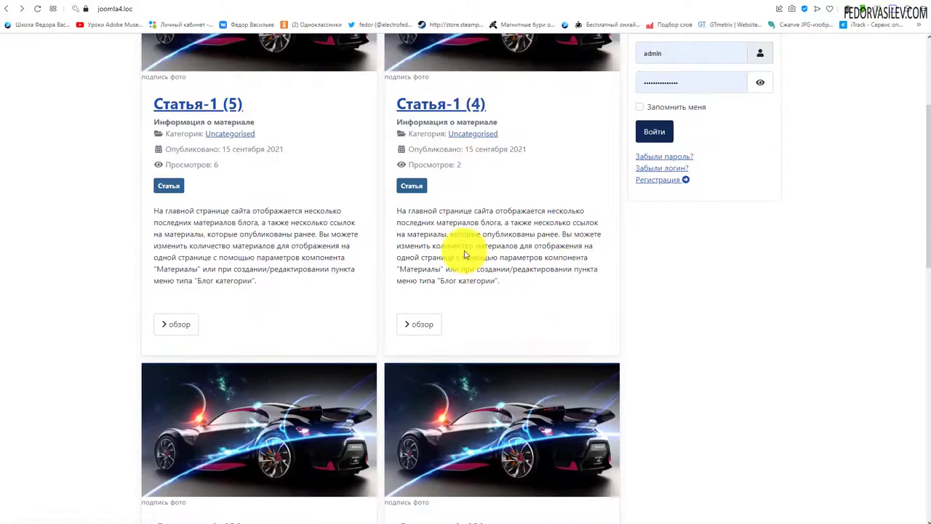
scroll(461, 245, "down", 6)
scroll(423, 217, "down", 3)
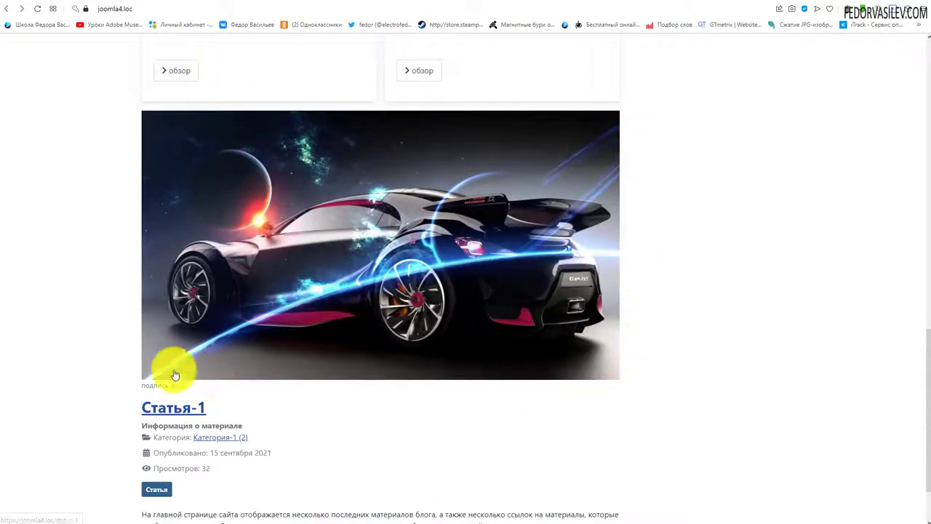
scroll(536, 151, "down", 1)
scroll(536, 152, "up", 6)
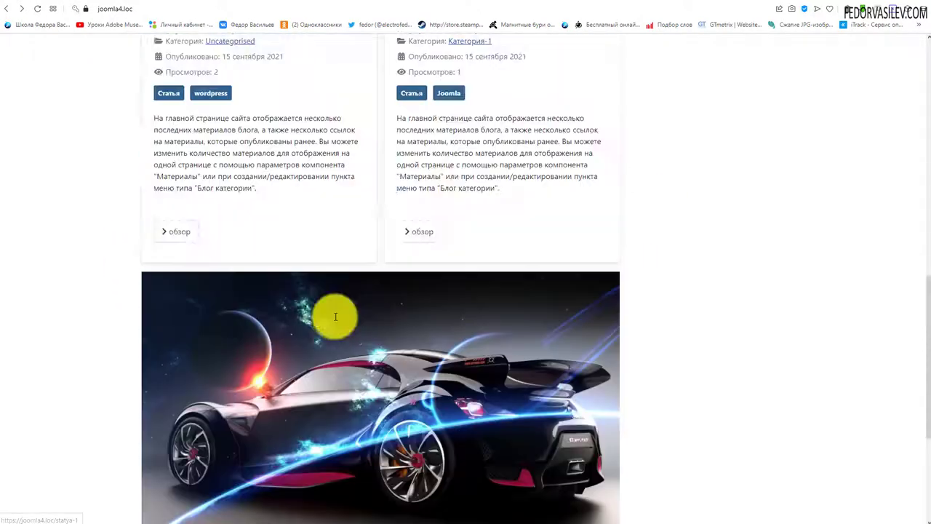
Step: Close the Главная menu item and save the global Блог / Избранные options with Во всю ширину set to 5
left_click(187, 5)
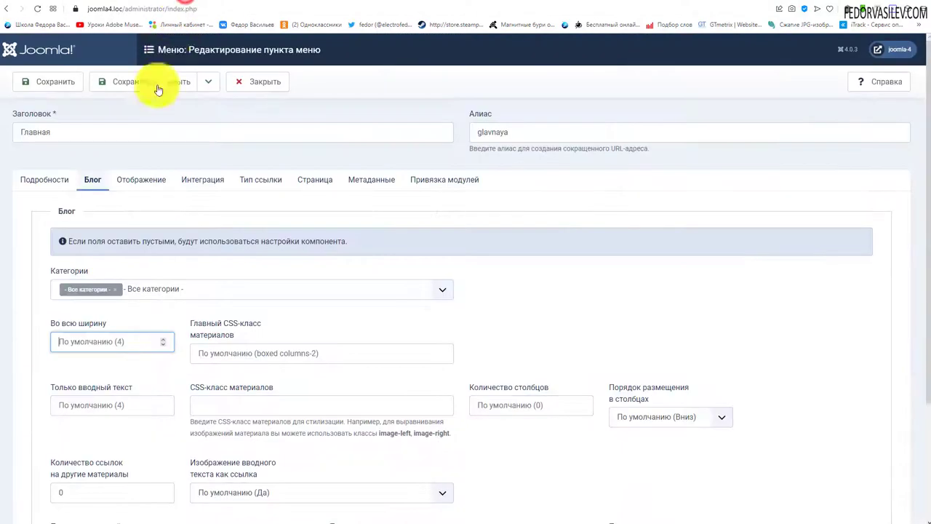
left_click(247, 87)
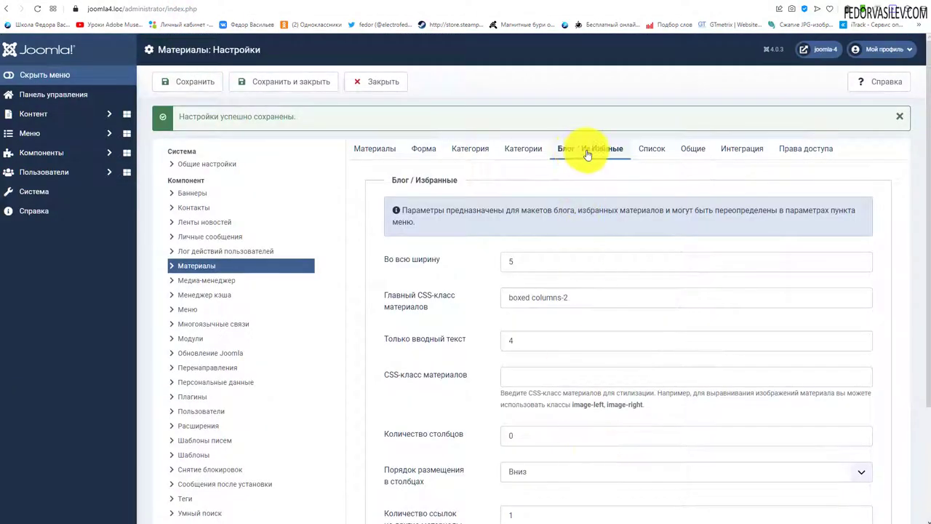
double_click(512, 262)
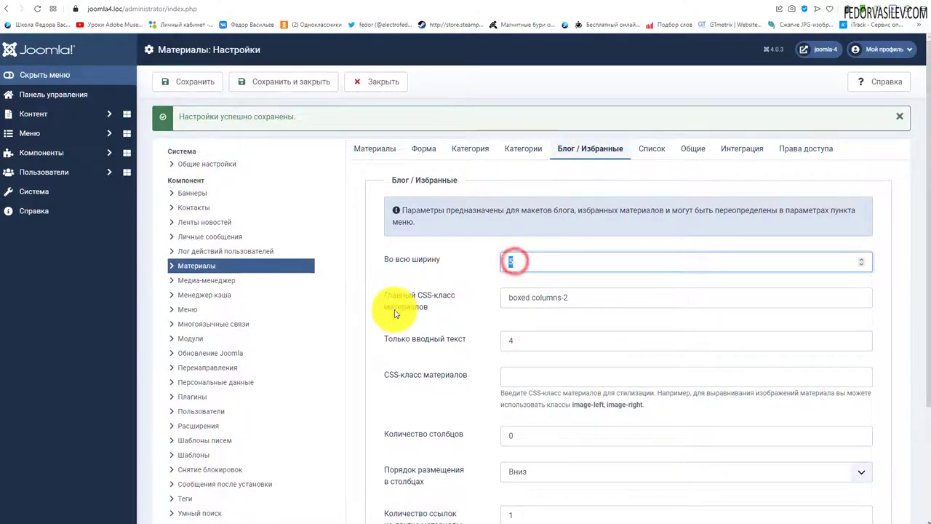
Step: Examine the column layout of all articles on the joomla4.loc home page, including the placement of the last one, Статья-1
left_click(332, 6)
scroll(331, 338, "up", 2)
scroll(323, 320, "down", 8)
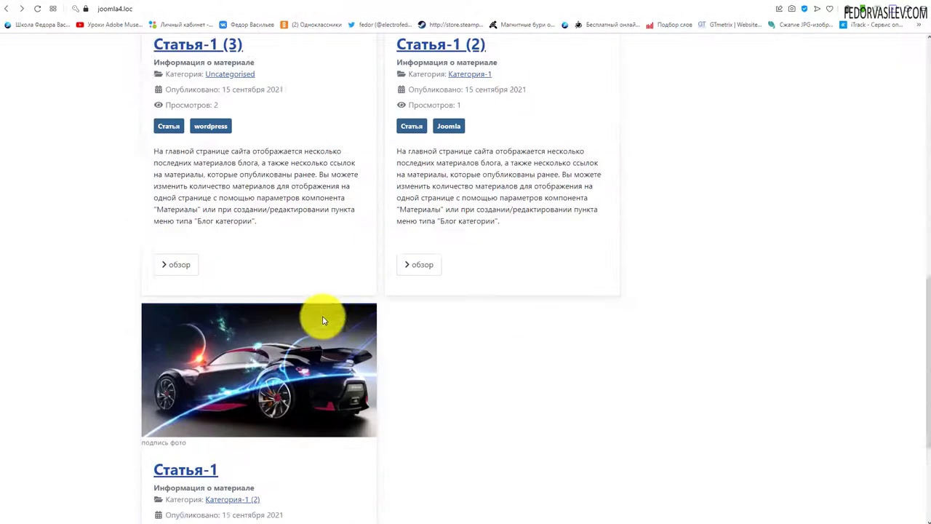
scroll(324, 320, "down", 3)
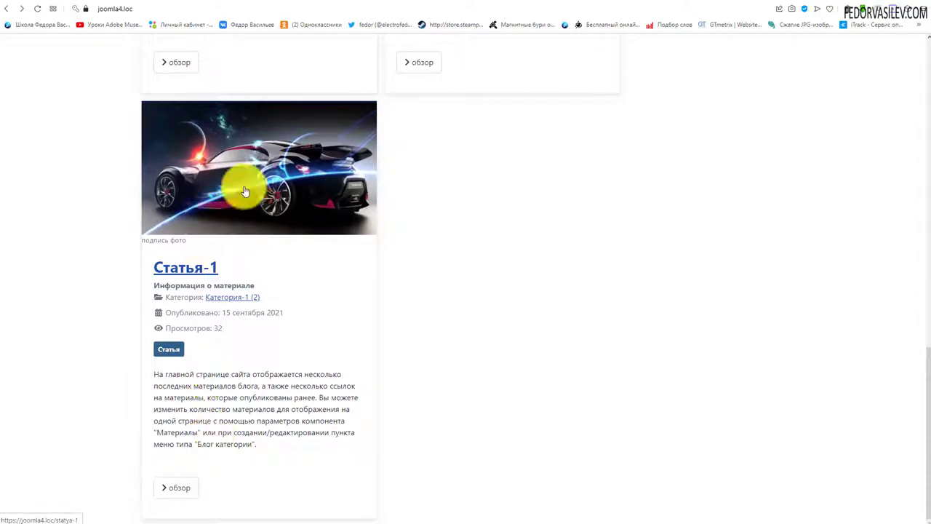
scroll(276, 429, "up", 4)
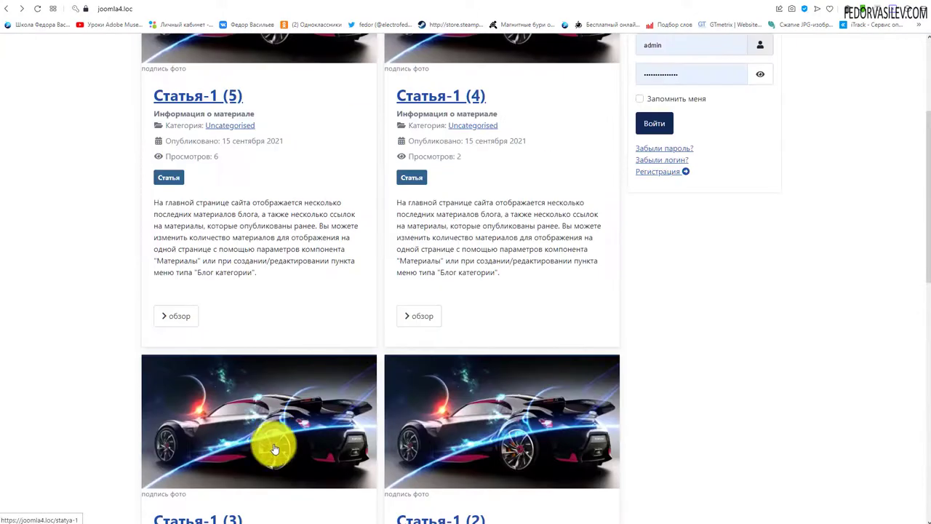
scroll(225, 305, "up", 3)
scroll(474, 279, "down", 12)
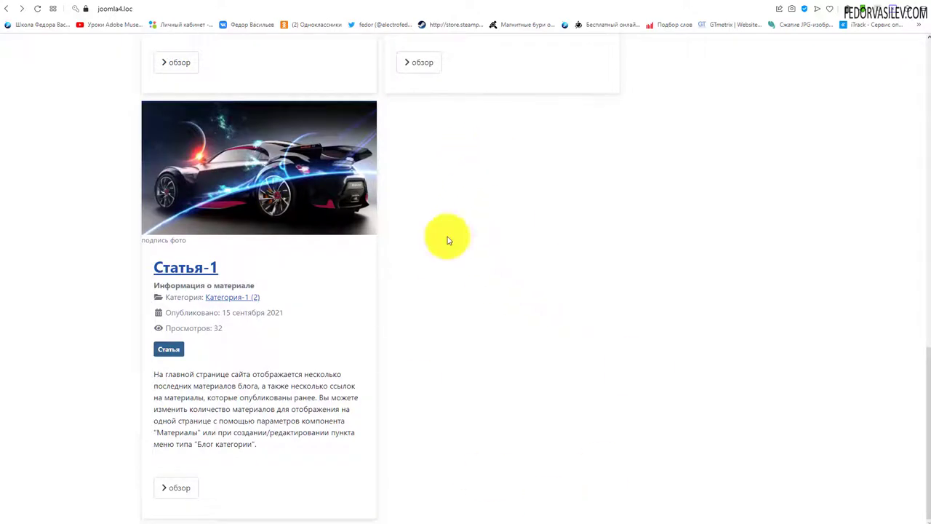
scroll(436, 315, "up", 10)
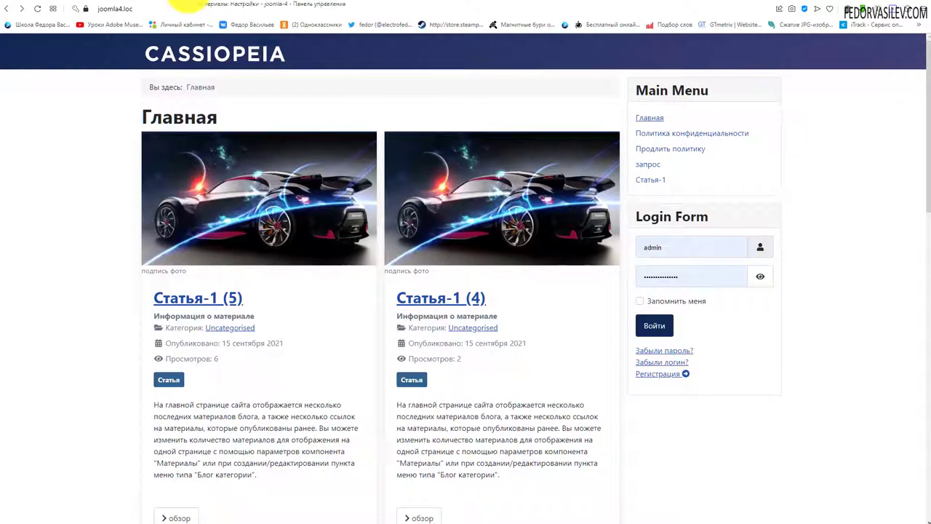
scroll(285, 181, "down", 3)
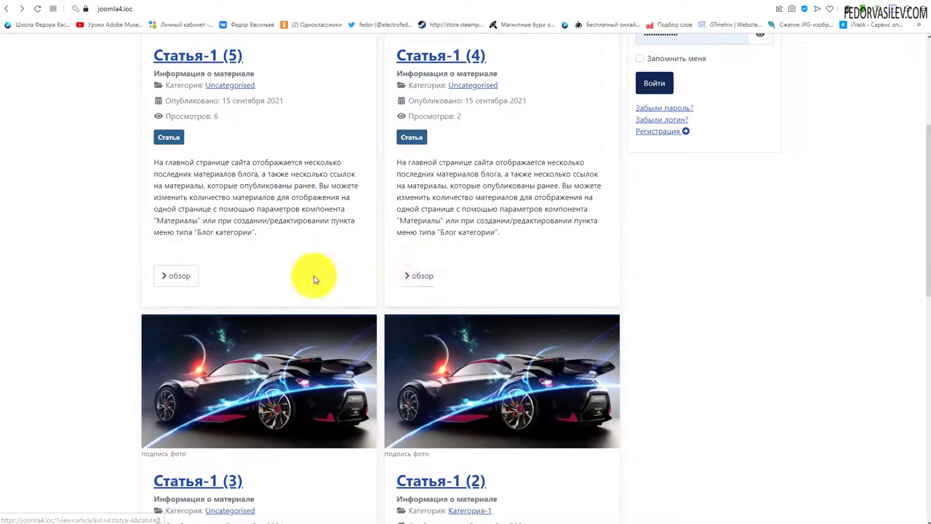
scroll(314, 279, "up", 3)
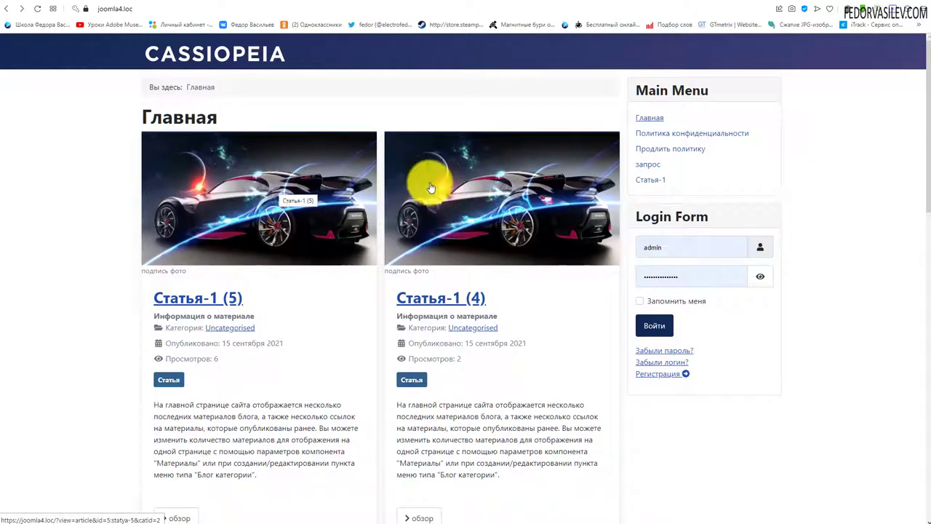
scroll(276, 203, "down", 3)
scroll(276, 203, "down", 1)
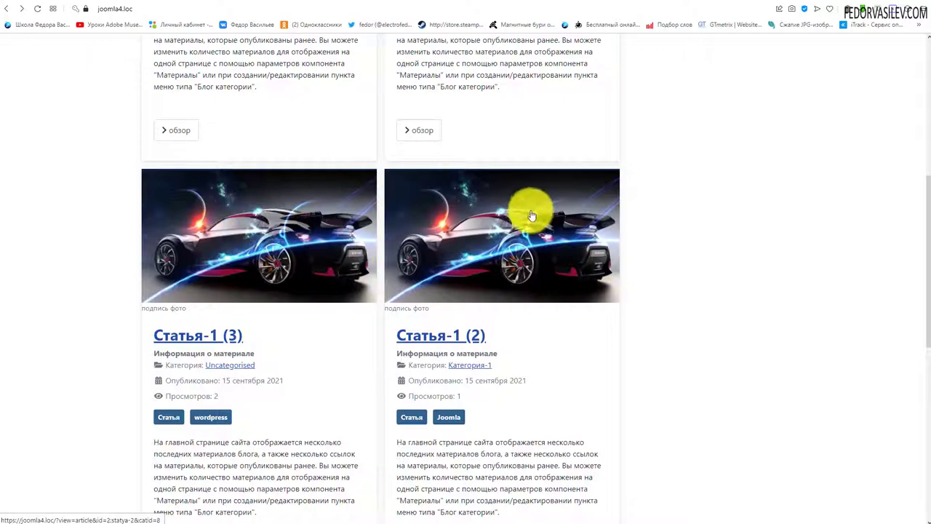
scroll(284, 203, "down", 3)
scroll(298, 322, "up", 4)
scroll(298, 322, "up", 3)
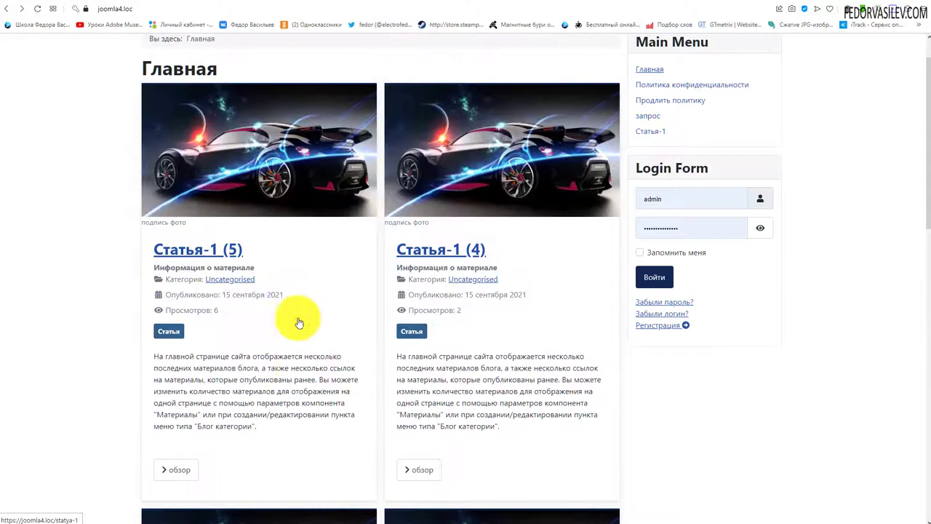
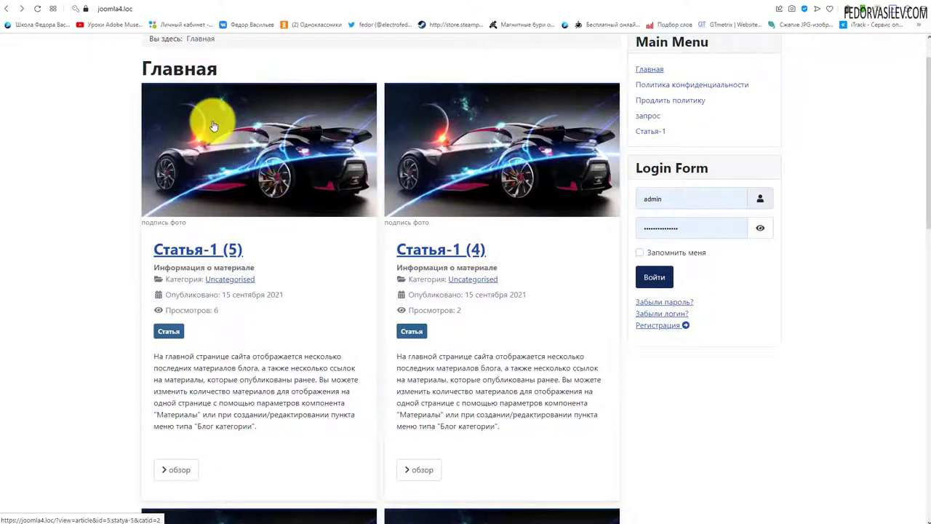
Step: Switch to the Блог page of the test.artworkspace.ru demo site and look through its article columns for comparison
scroll(376, 223, "up", 1)
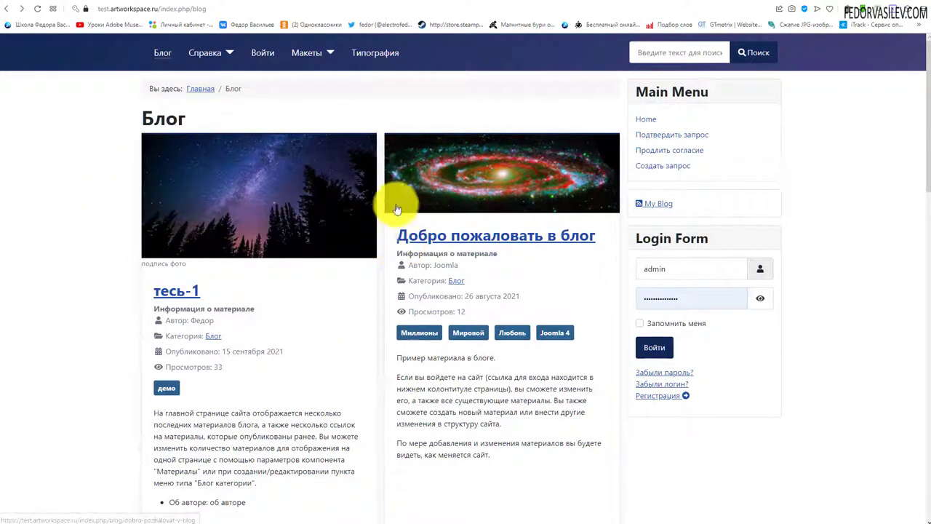
scroll(372, 262, "down", 3)
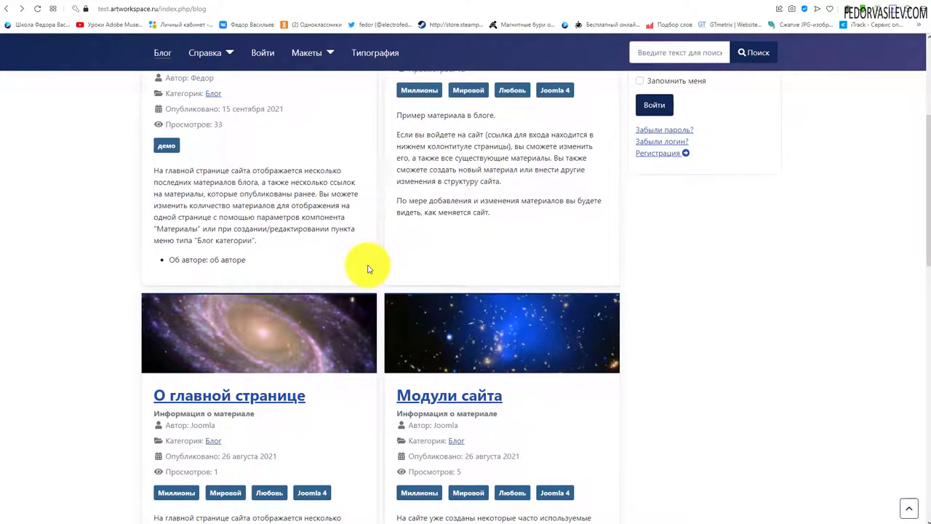
Step: Return to the joomla4.loc article settings and review the Список options and Фильтр choices alongside the Макет choices under Категория
scroll(366, 318, "down", 2)
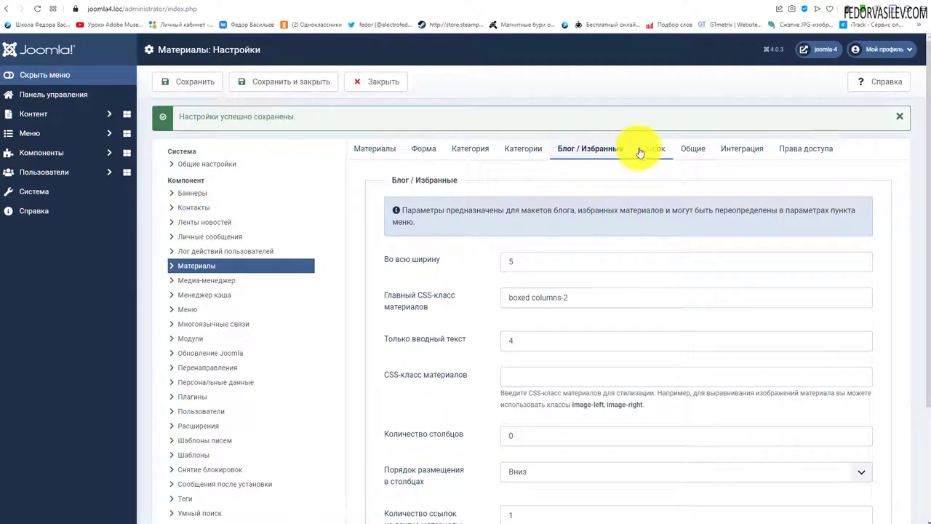
left_click(650, 149)
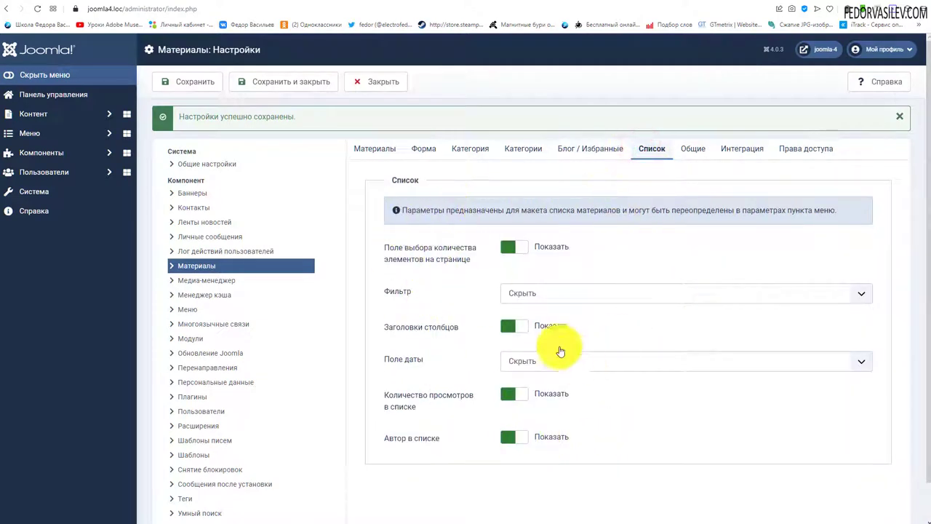
left_click(466, 154)
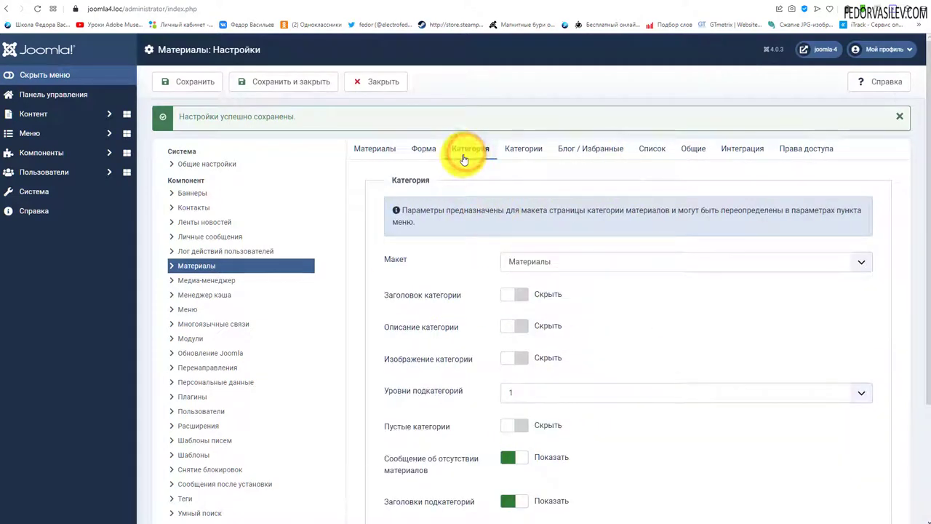
left_click(545, 260)
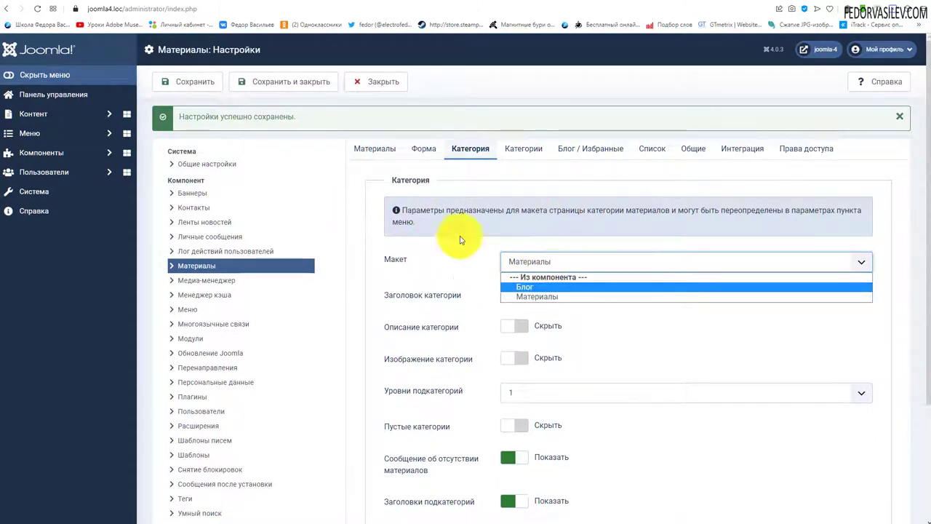
left_click(461, 268)
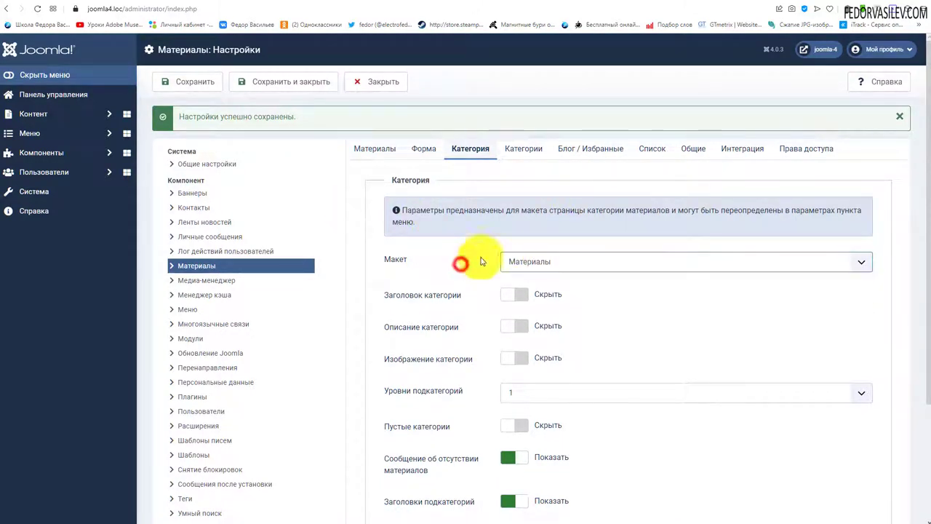
left_click(647, 145)
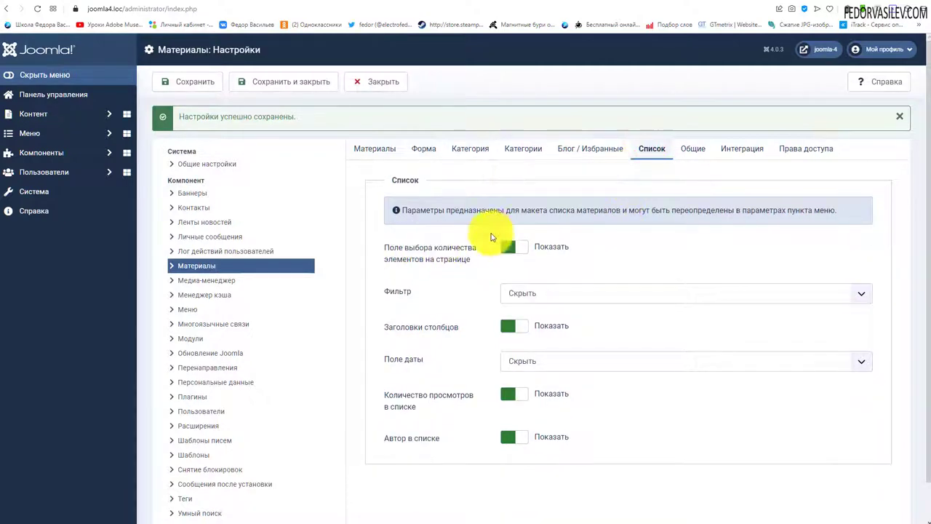
left_click(582, 292)
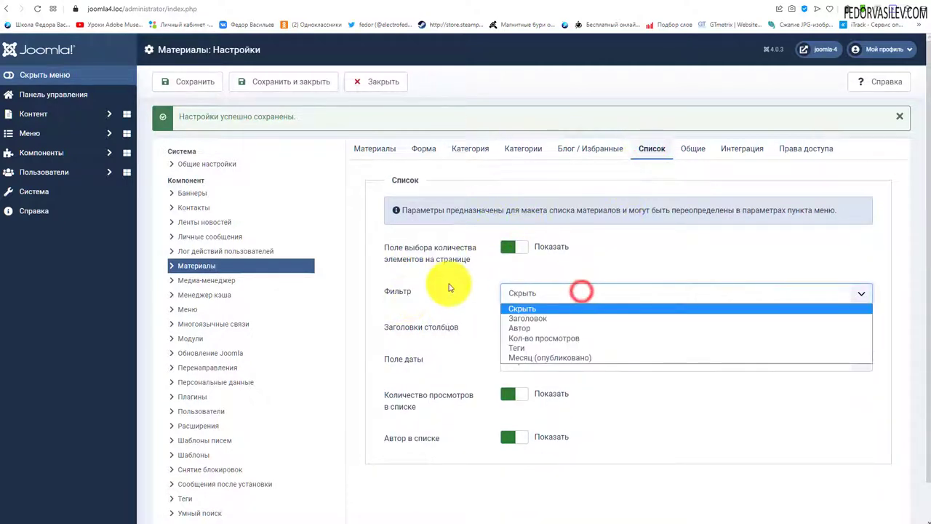
left_click(449, 284)
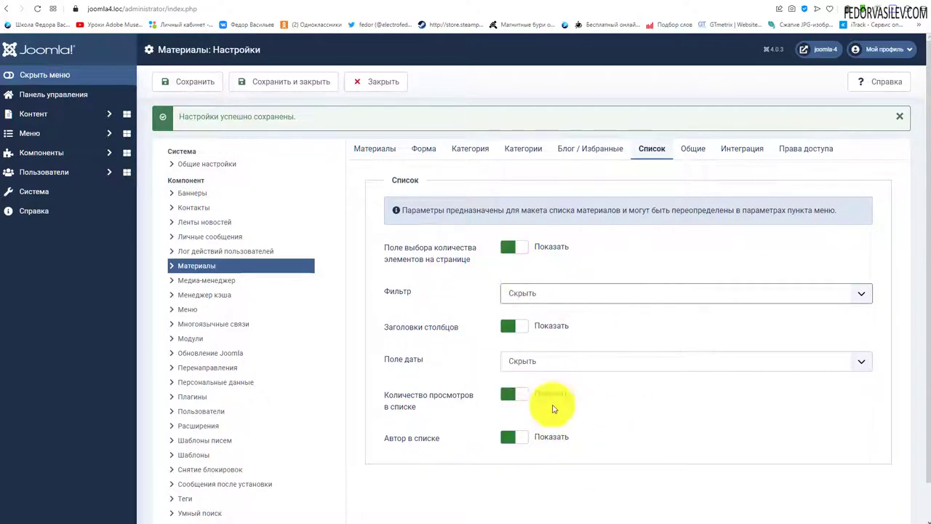
Step: Review the Общие options for category order, article order, pagination, pagination results and featured articles
left_click(695, 147)
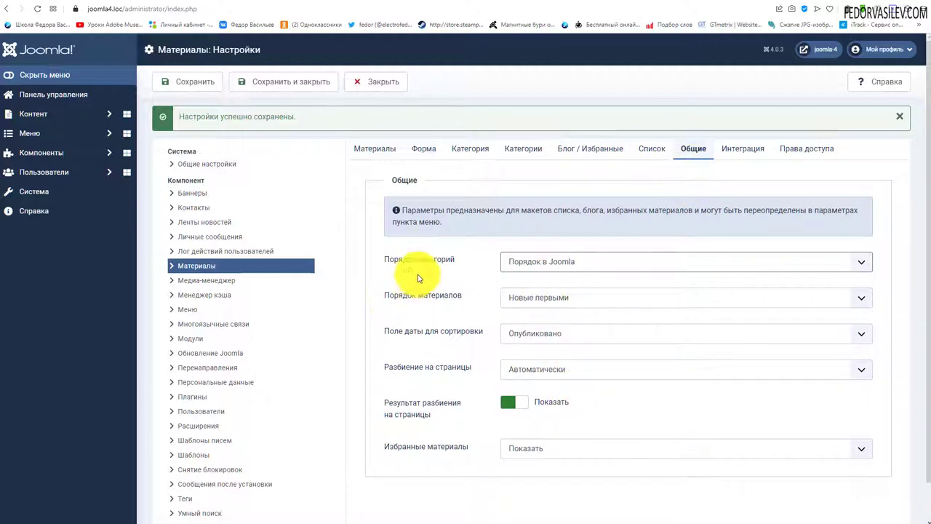
left_click(520, 262)
left_click(476, 267)
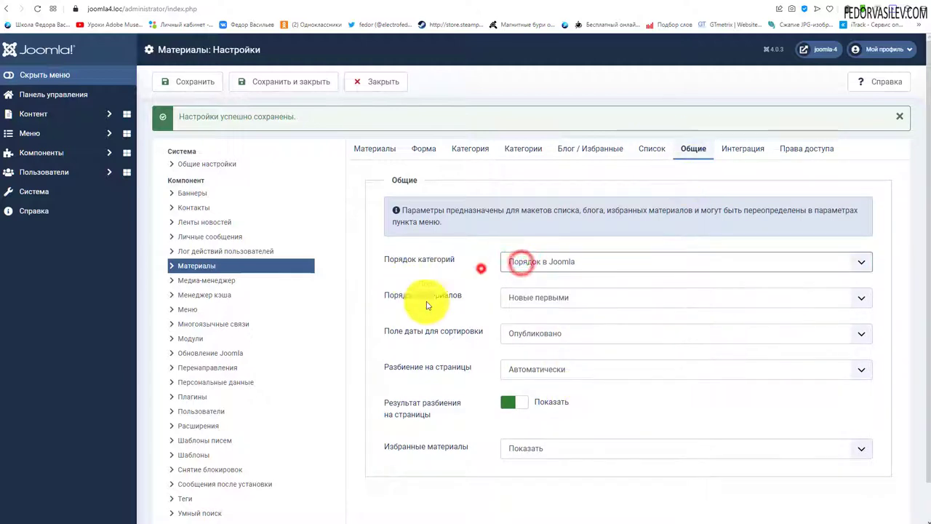
left_click(555, 298)
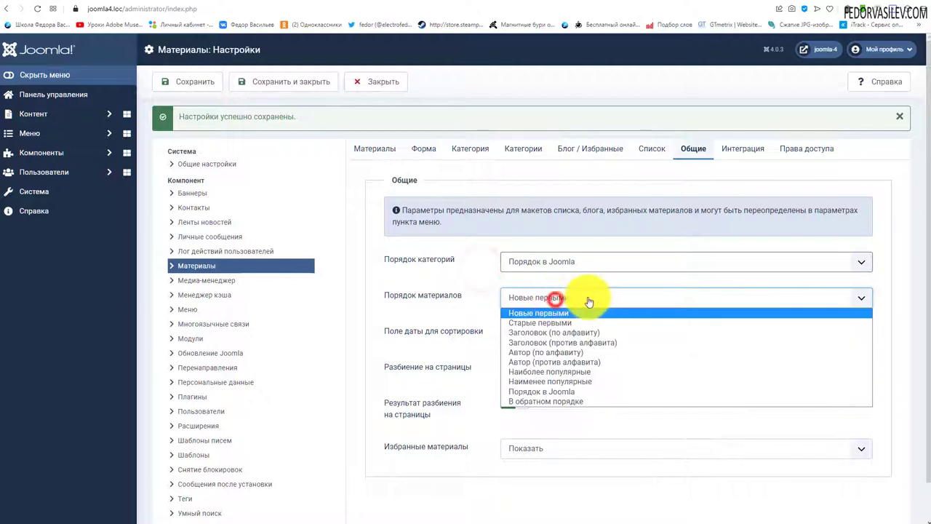
left_click(429, 300)
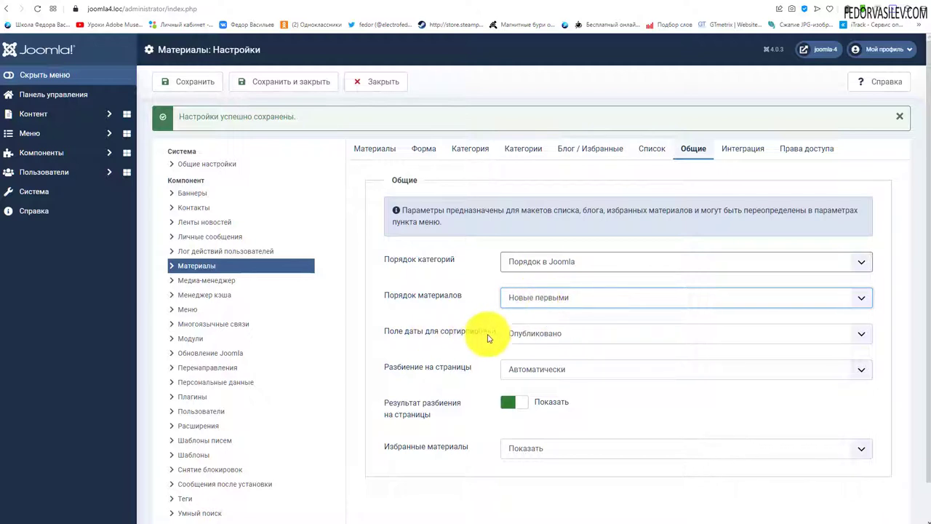
left_click(606, 371)
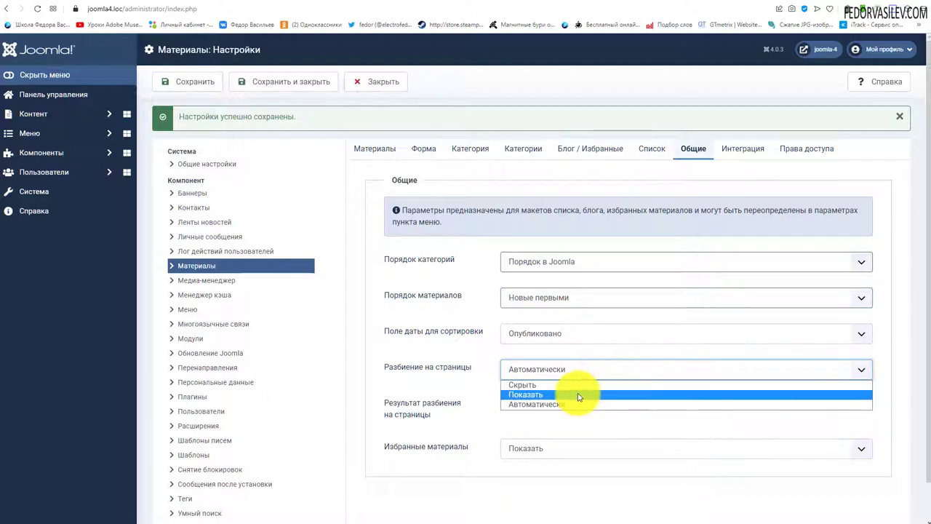
left_click(457, 367)
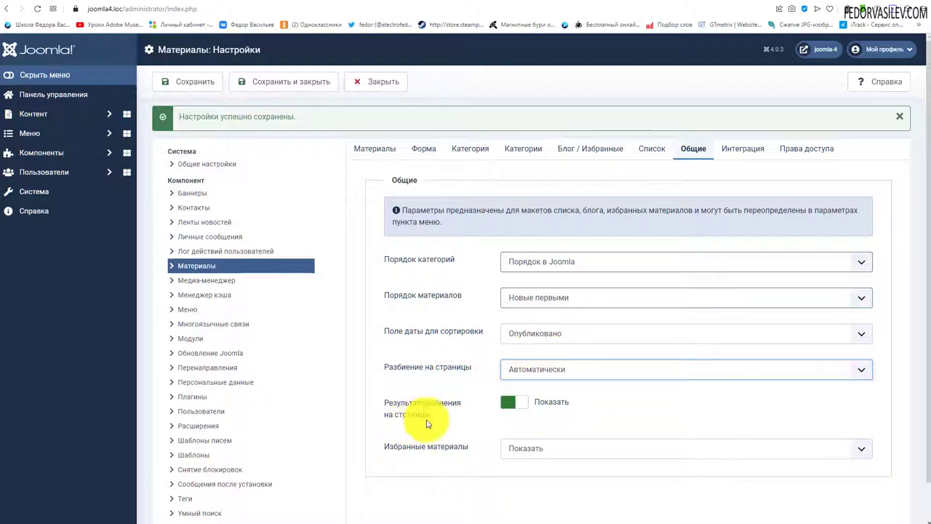
left_click(515, 401)
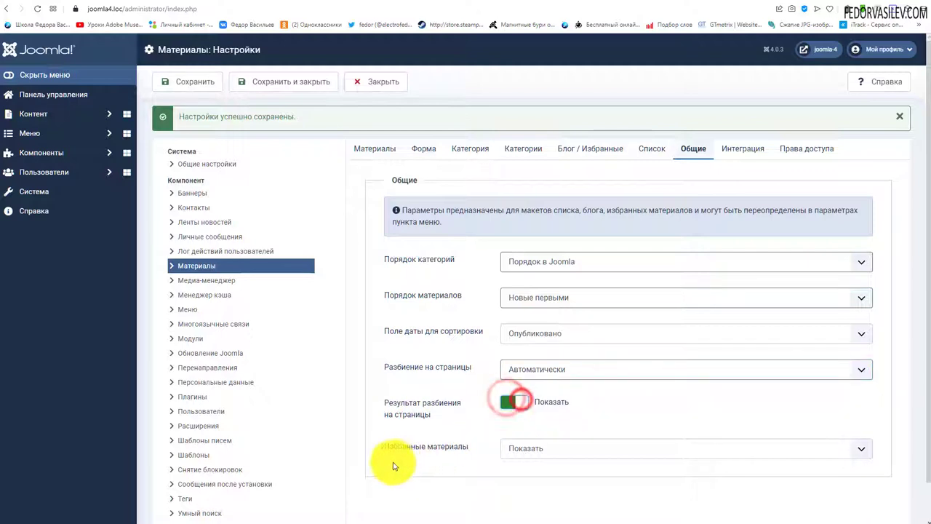
left_click(580, 447)
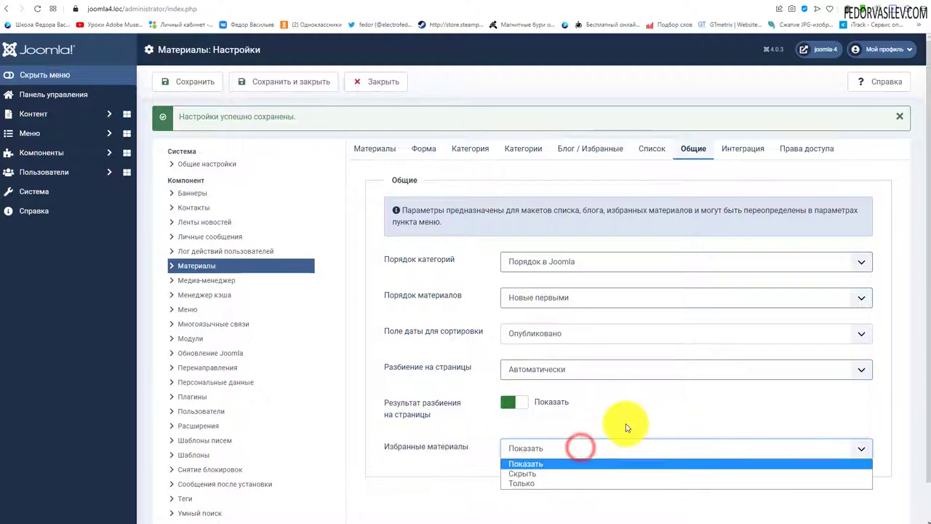
left_click(641, 399)
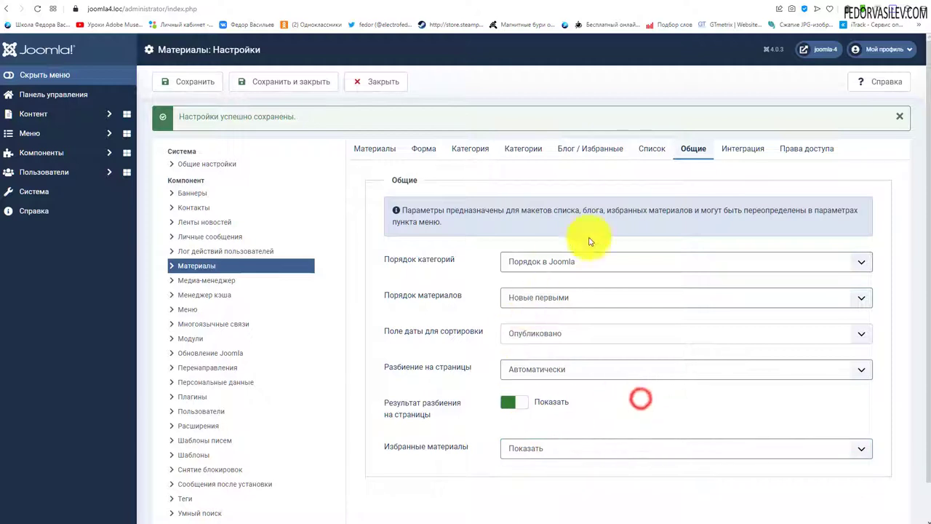
Step: Examine the Интеграция news feed options, switching Ссылка на RSS to Скрыть and back to Показать to compare the dependent settings
left_click(744, 151)
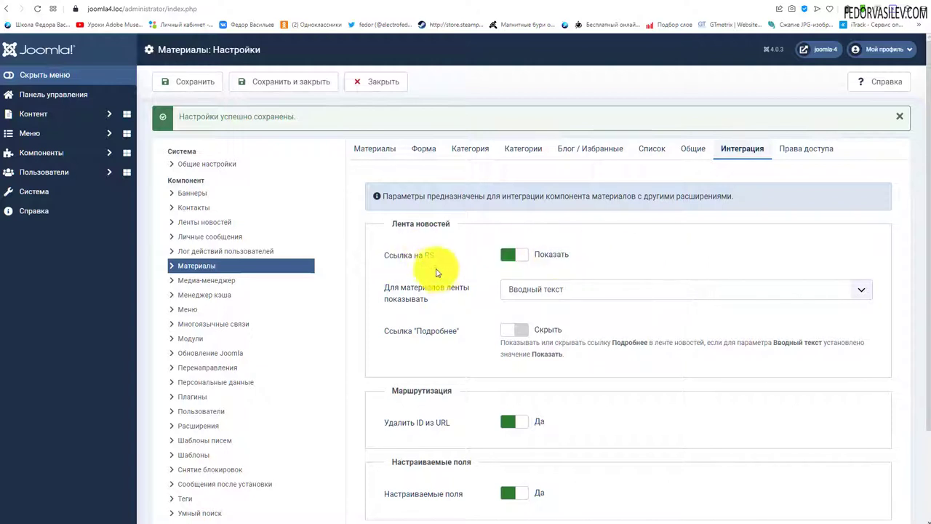
left_click_drag(444, 254, 374, 280)
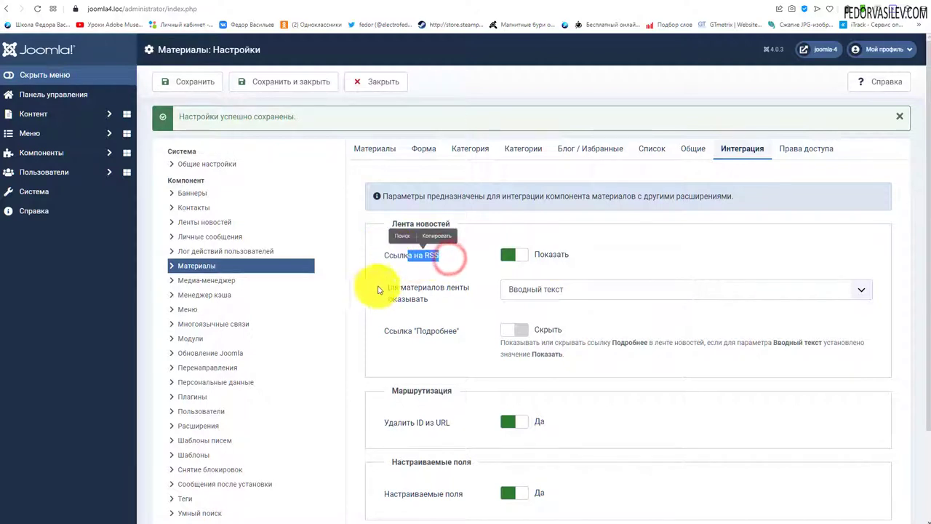
left_click(427, 271)
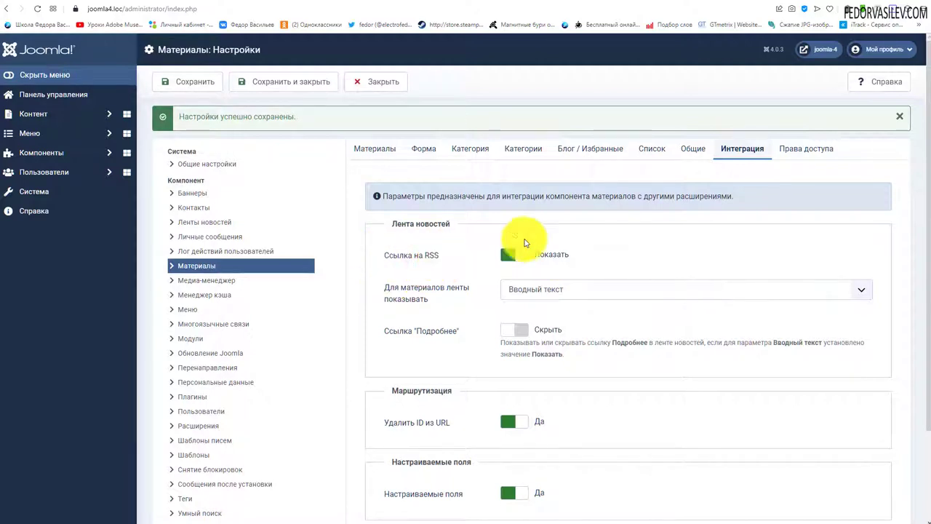
scroll(582, 240, "down", 2)
scroll(473, 248, "up", 1)
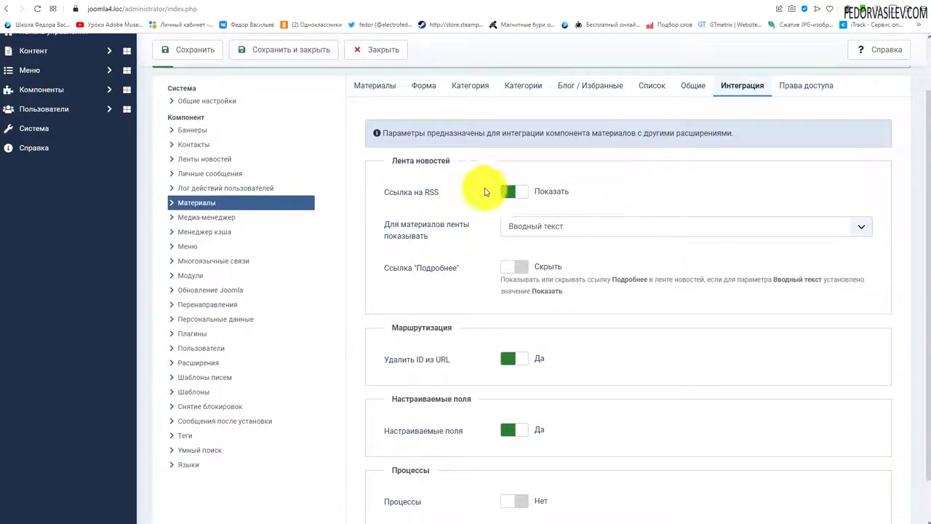
left_click(507, 192)
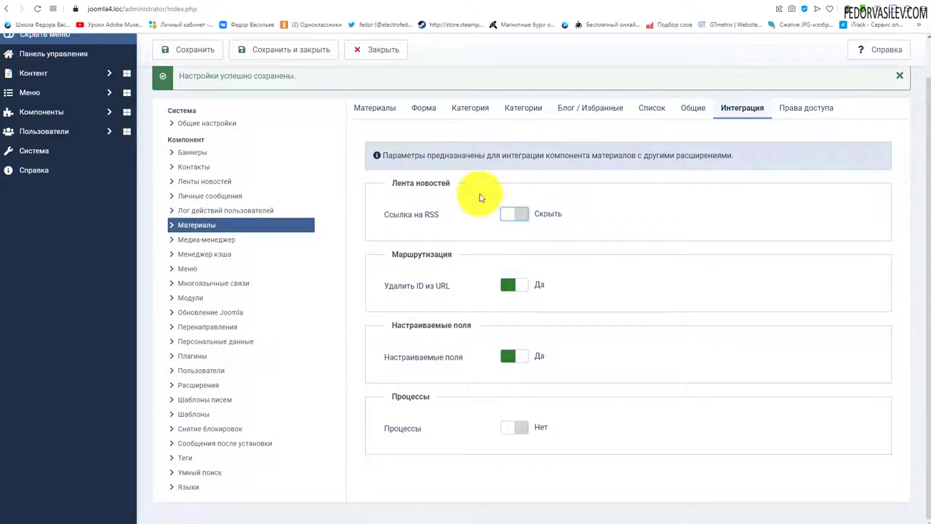
left_click(521, 213)
scroll(640, 222, "down", 1)
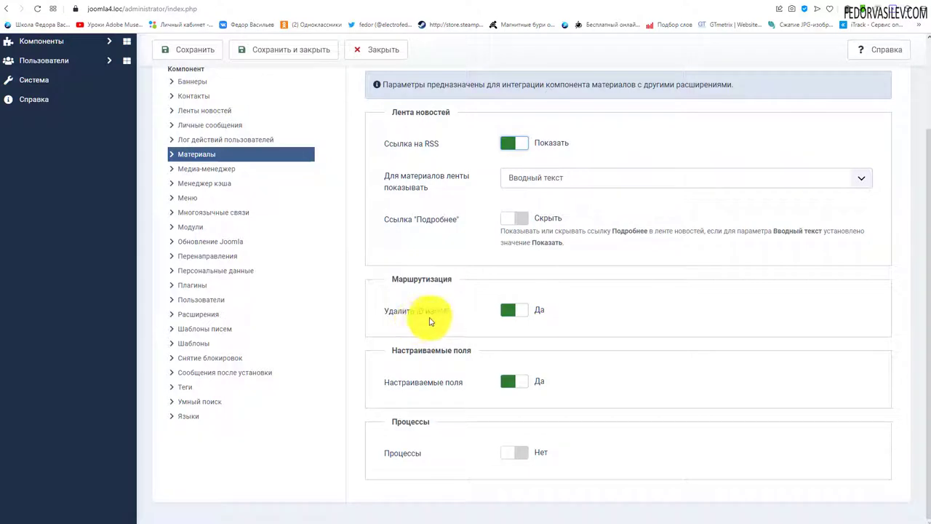
Step: Check the Удалить ID из URL option and inspect the full address of the article Статья-1 (5) on the joomla4.loc site
left_click(518, 313)
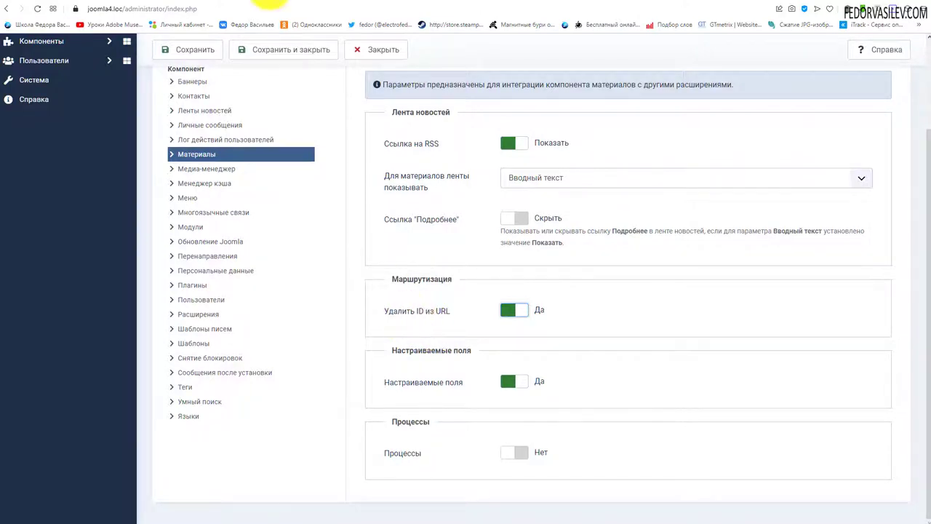
left_click(269, 2)
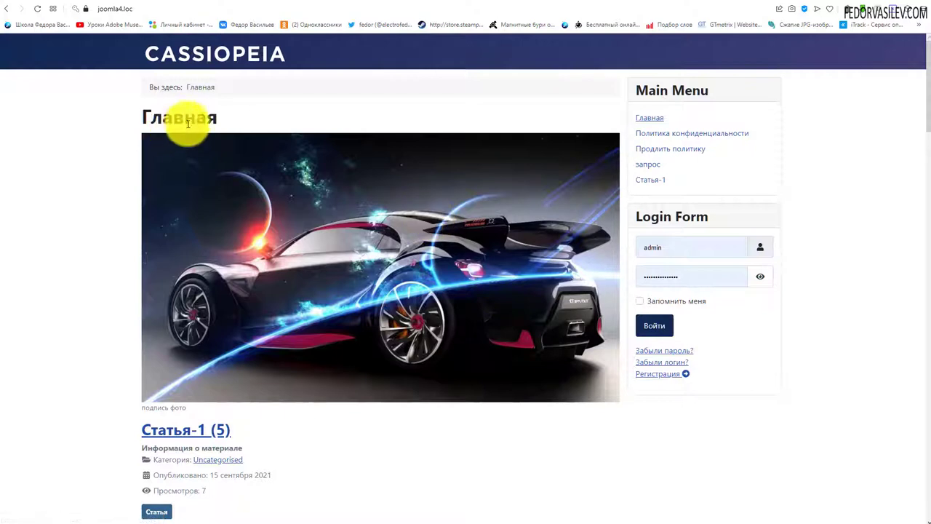
left_click(149, 430)
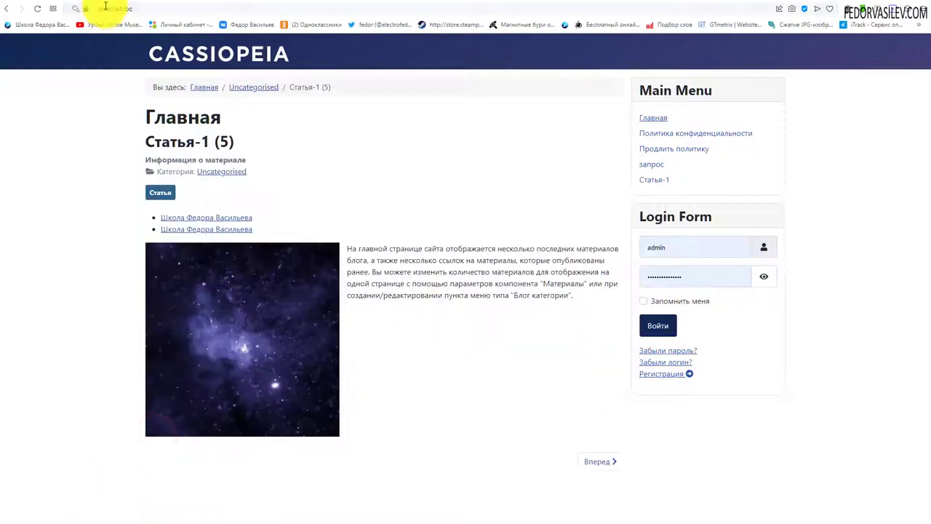
left_click(105, 8)
left_click(133, 9)
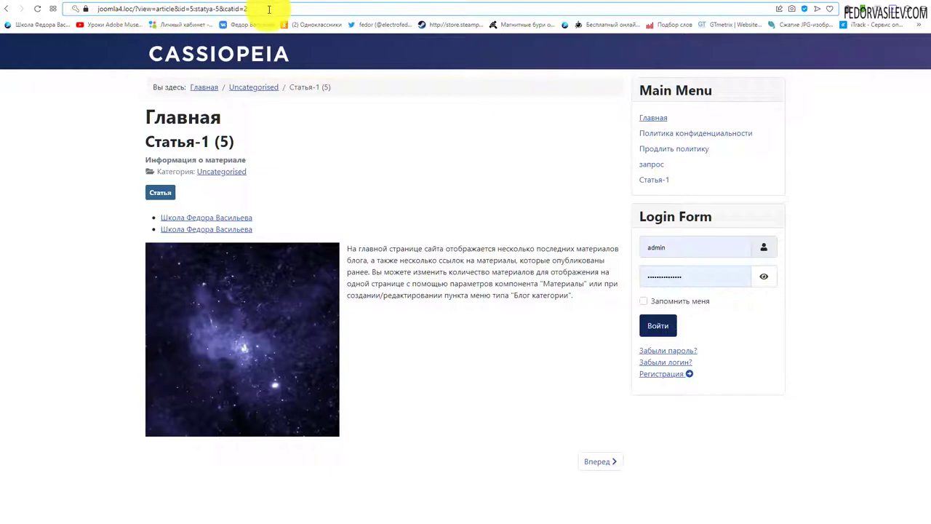
left_click_drag(268, 9, 154, 8)
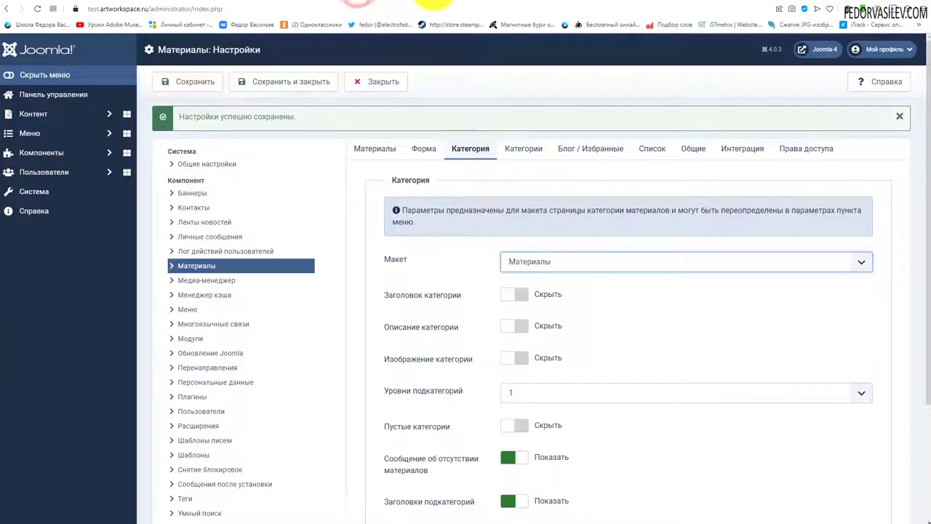
Step: Open the тесь-1 article on the test.artworkspace.ru demo site and examine the blog and alias parts of its address
left_click(432, 2)
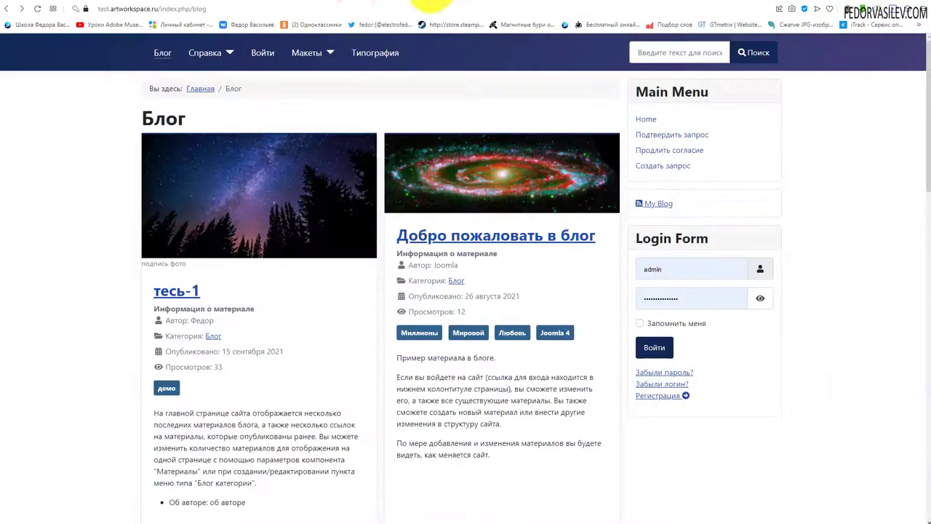
left_click(154, 294)
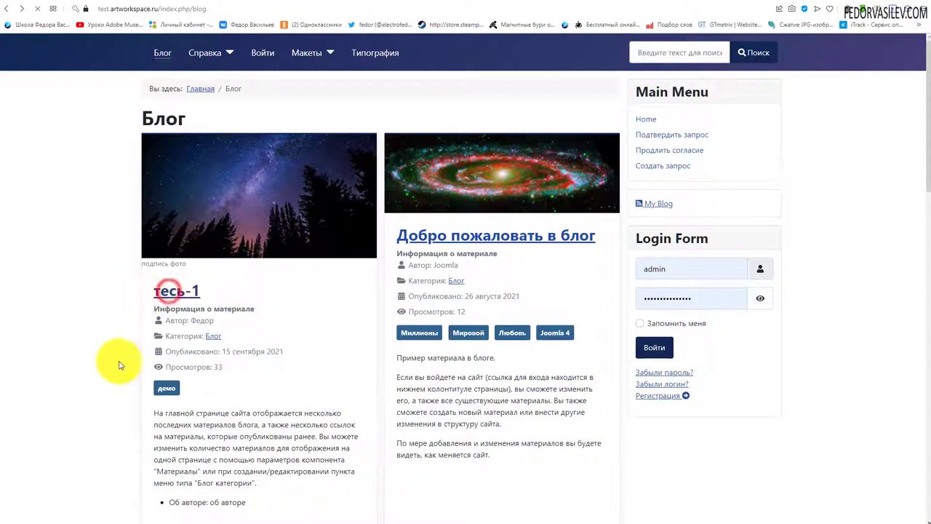
left_click(170, 9)
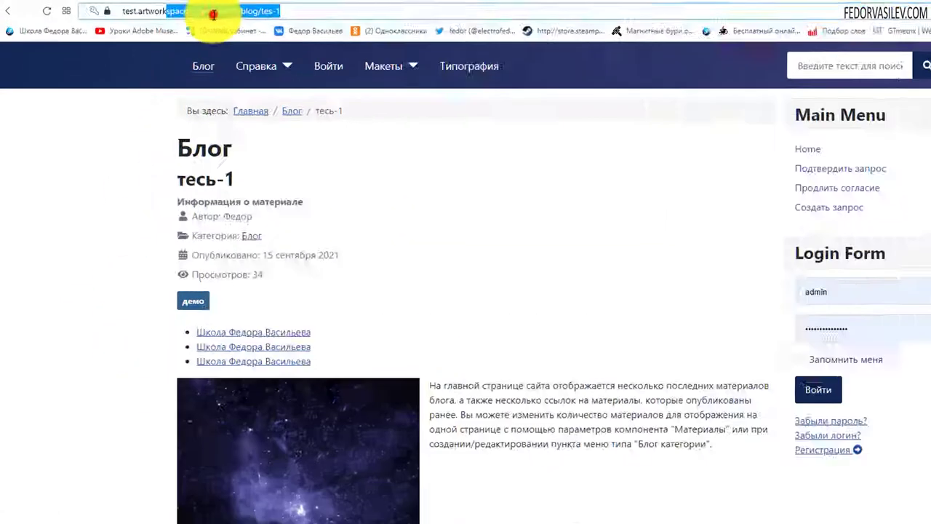
left_click(587, 28)
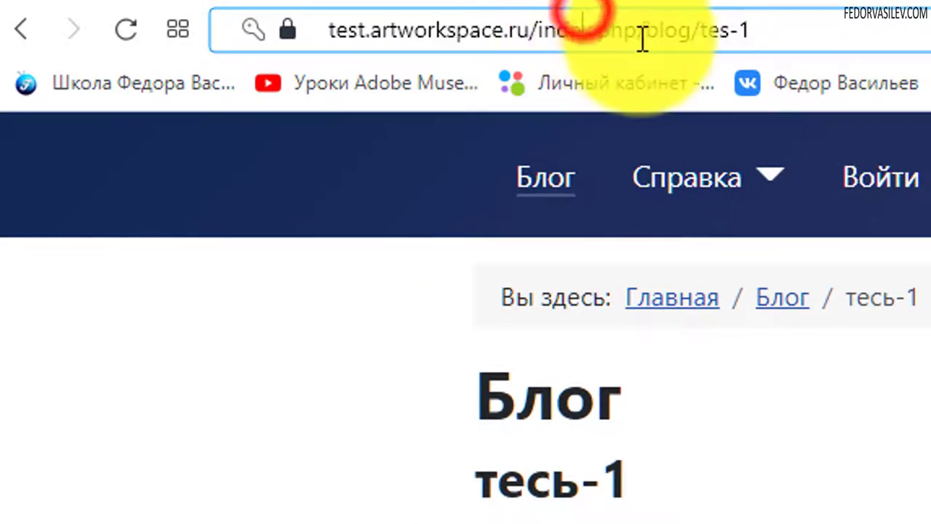
double_click(688, 29)
left_click(756, 29)
left_click_drag(777, 33, 702, 29)
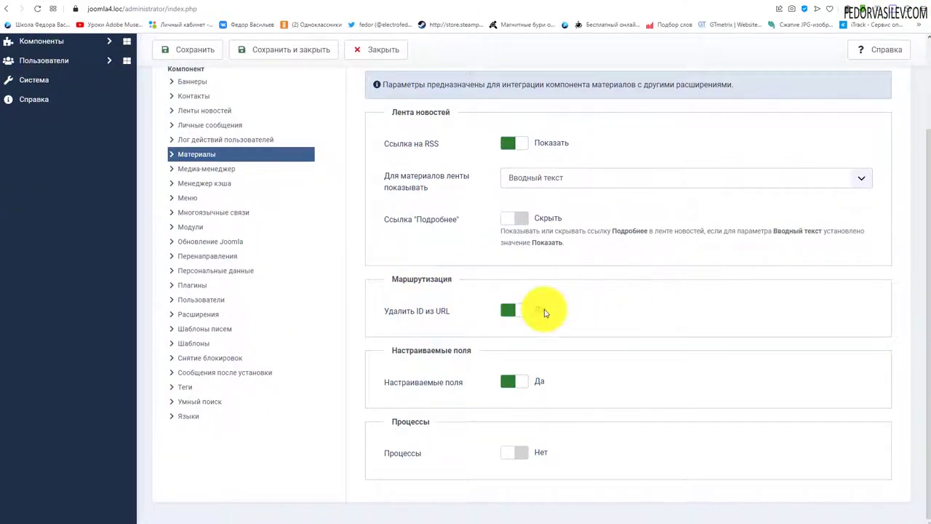
Step: Review the Настраиваемые поля and Процессы options in the Интеграция settings for articles
left_click(523, 385)
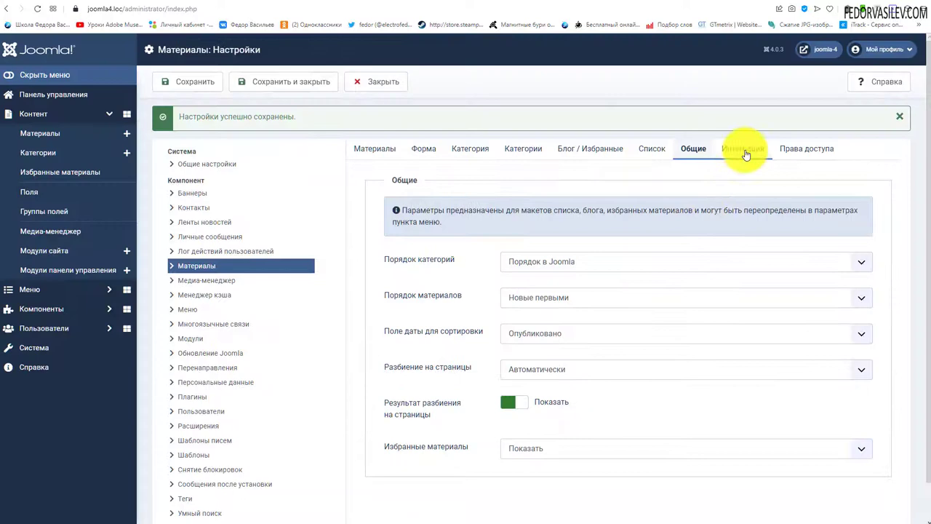
left_click(746, 147)
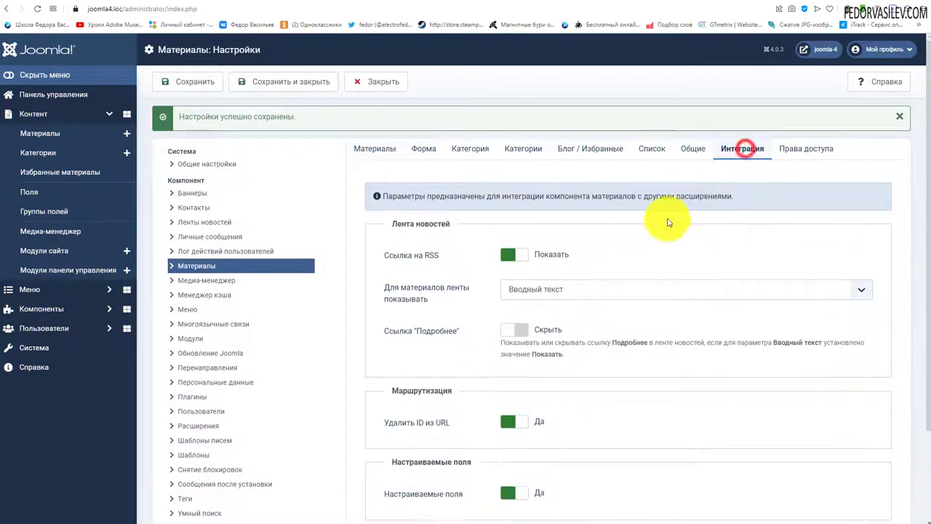
scroll(654, 222, "down", 3)
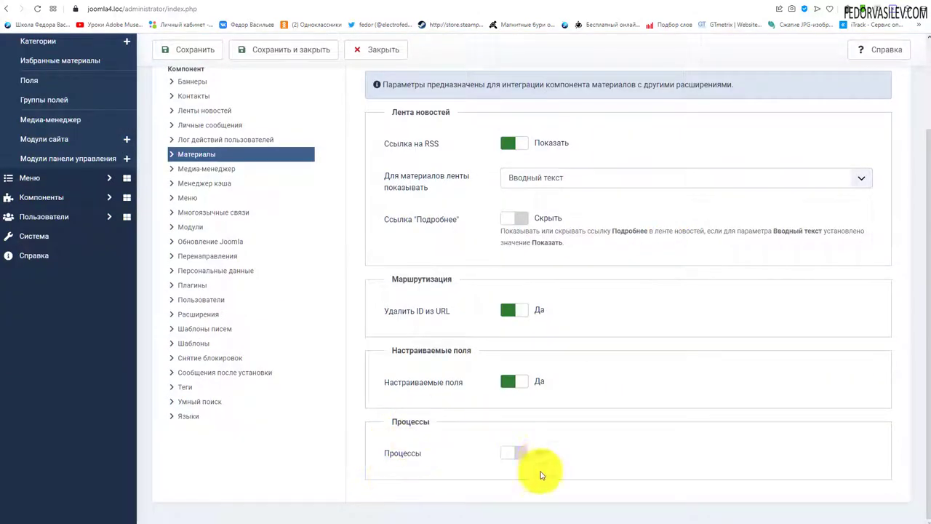
scroll(509, 364, "up", 3)
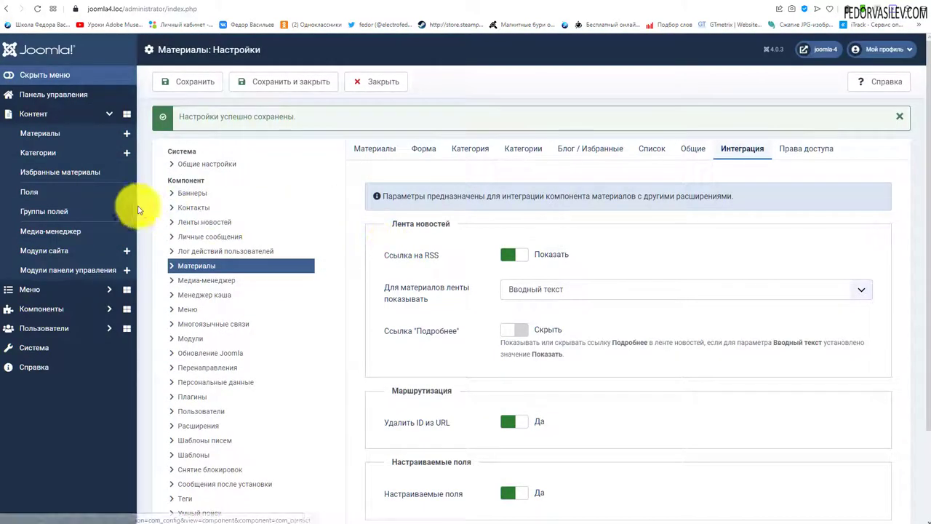
Step: Look at the category list, return to the article list and mark Статья-1 as featured
left_click(38, 153)
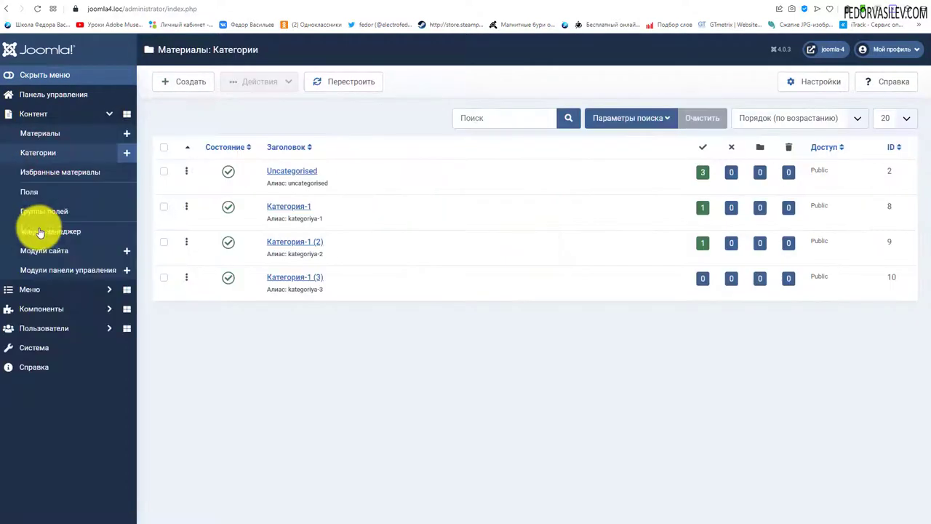
left_click(160, 182)
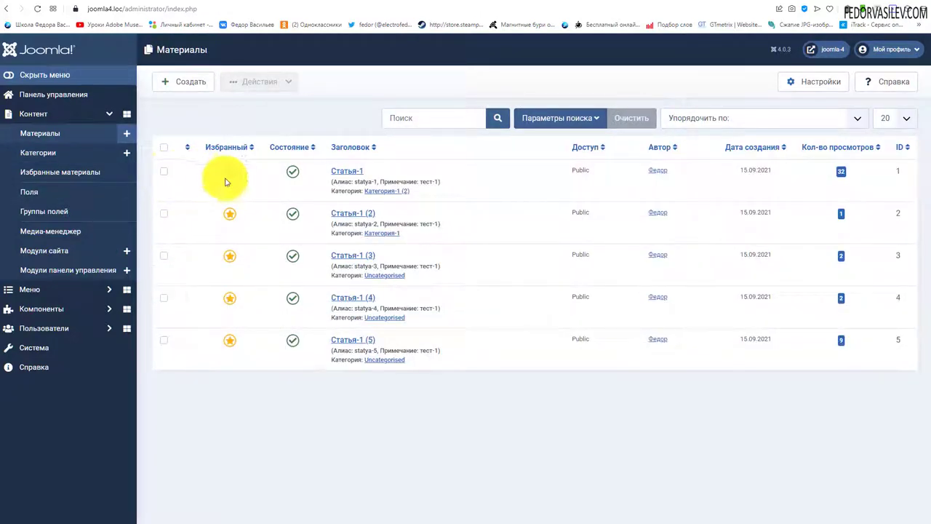
left_click(230, 172)
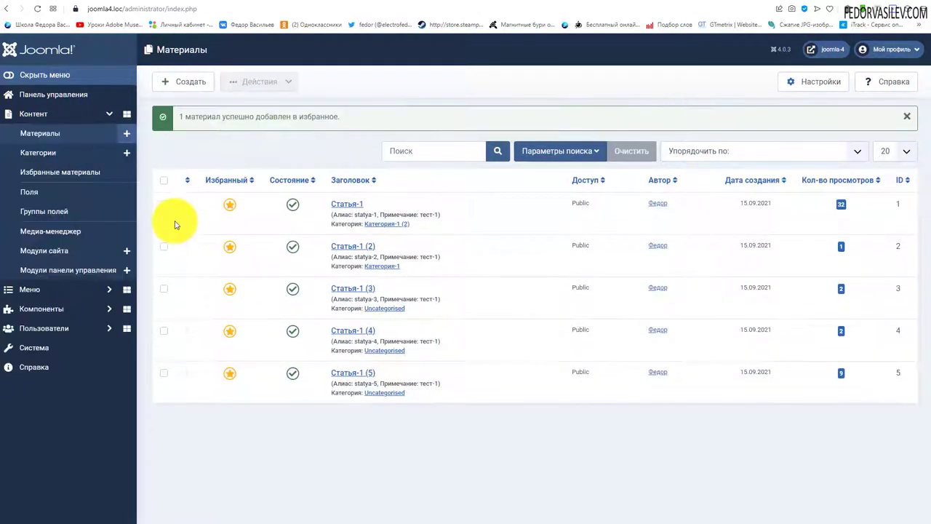
Step: Examine the access level, category and tag options of Пакетная обработка for Статья-1 and Статья-1 (2), and close the dialog without applying anything
left_click(163, 203)
left_click(163, 245)
left_click(280, 82)
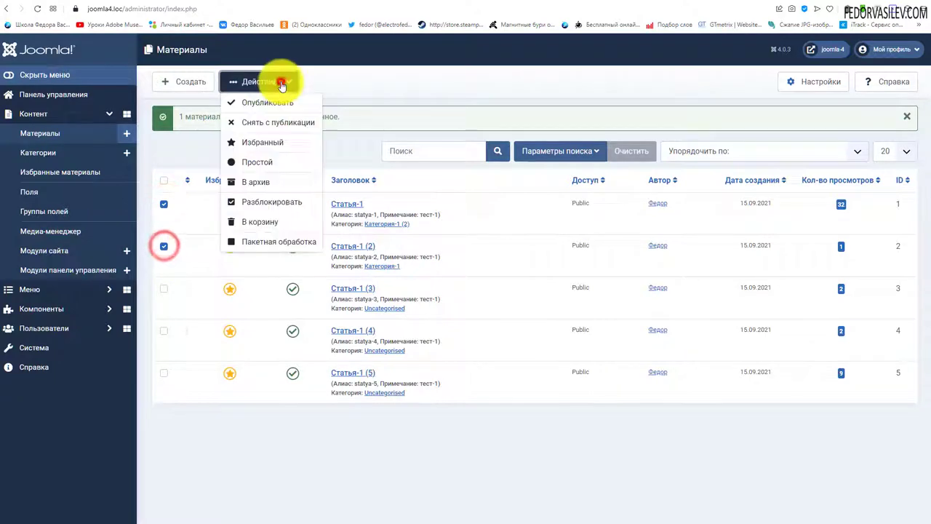
left_click(266, 249)
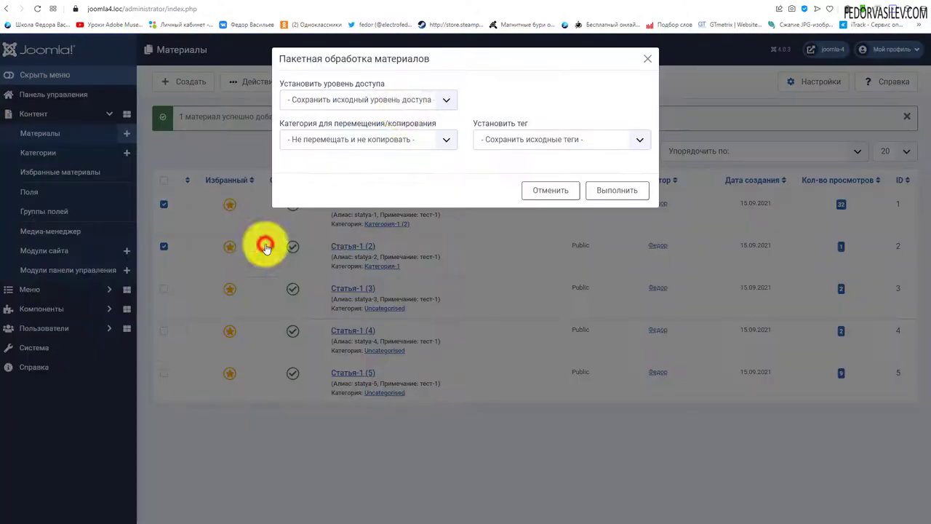
left_click(384, 98)
left_click(574, 98)
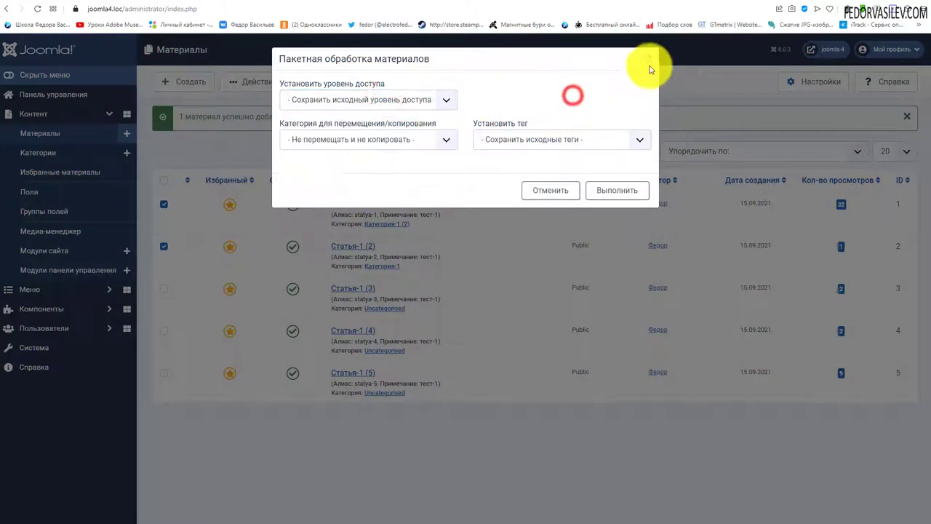
left_click(647, 58)
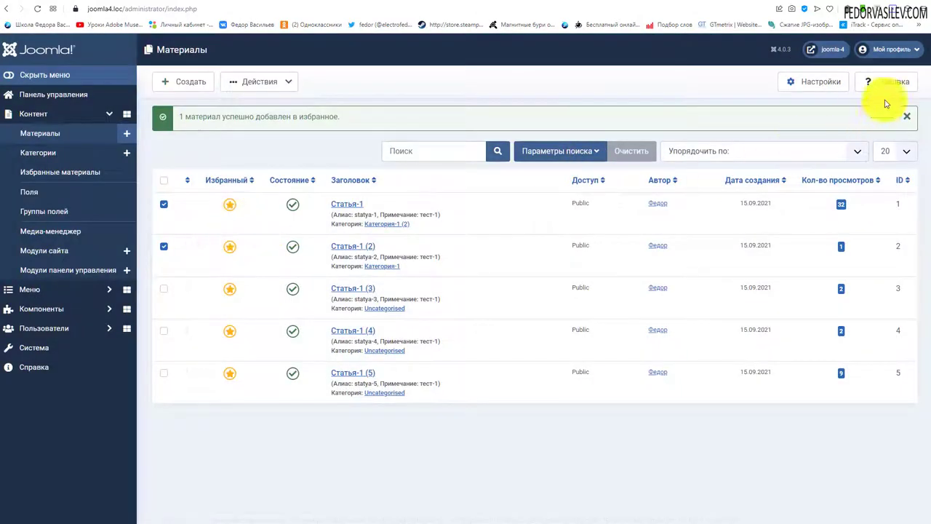
Step: Set the Процессы option to Да in the Интеграция article settings, saving and closing them
left_click(818, 81)
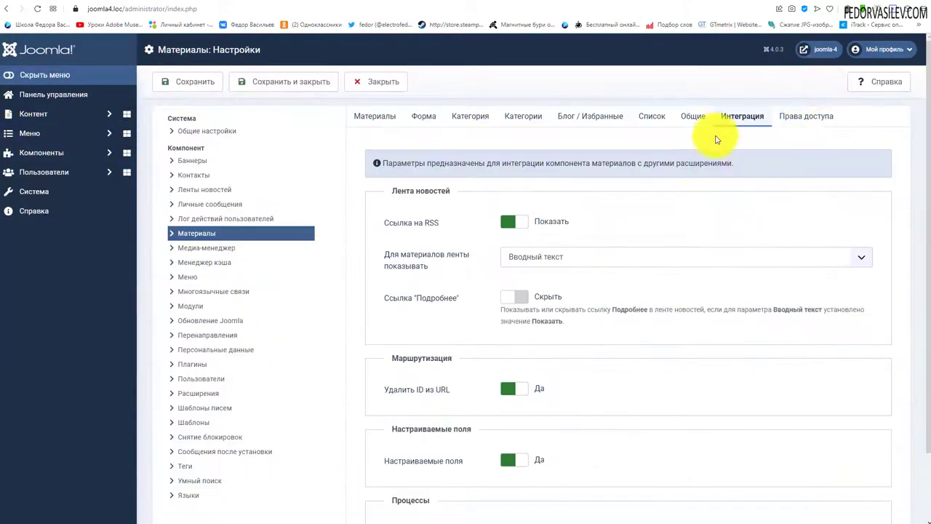
scroll(543, 327, "down", 2)
left_click(513, 451)
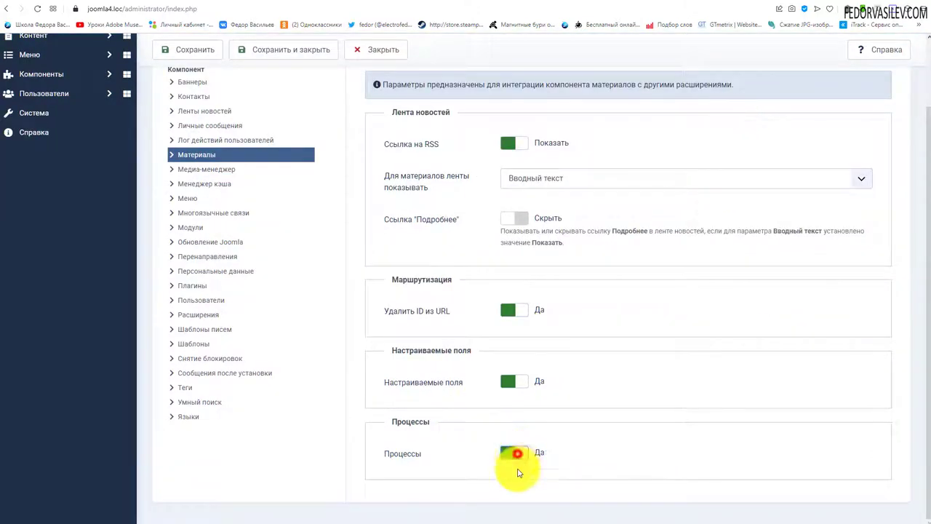
scroll(276, 191, "up", 2)
left_click(247, 83)
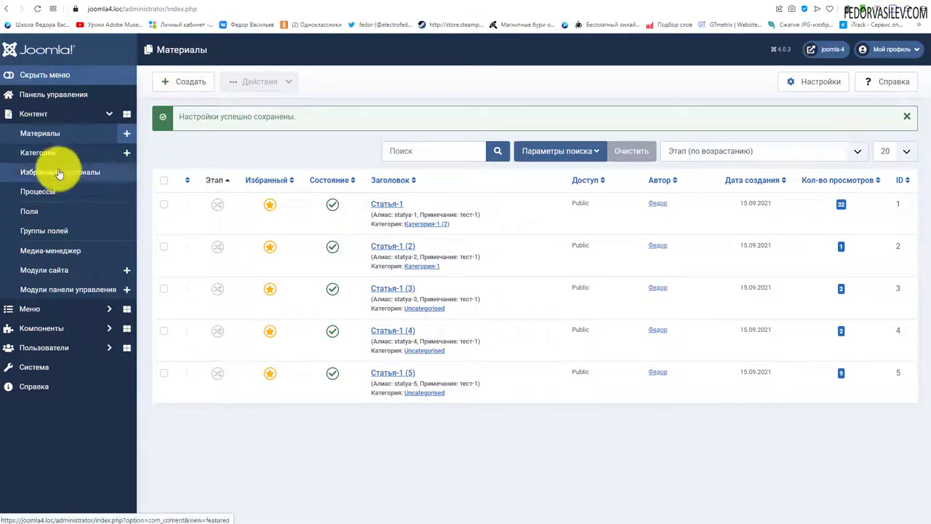
Step: Open the Процессы list and examine the description and access rights of Рабочий процесс (базовый), closing it unchanged
left_click(42, 133)
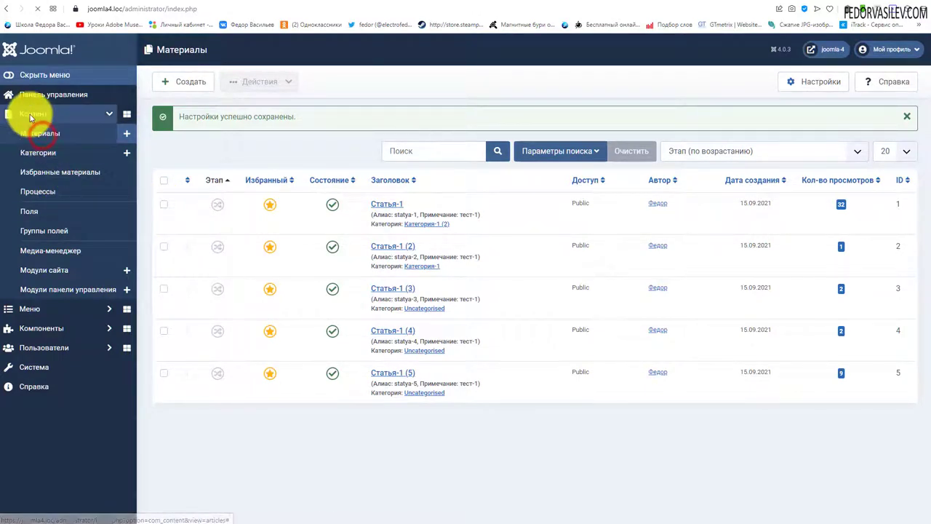
left_click(33, 114)
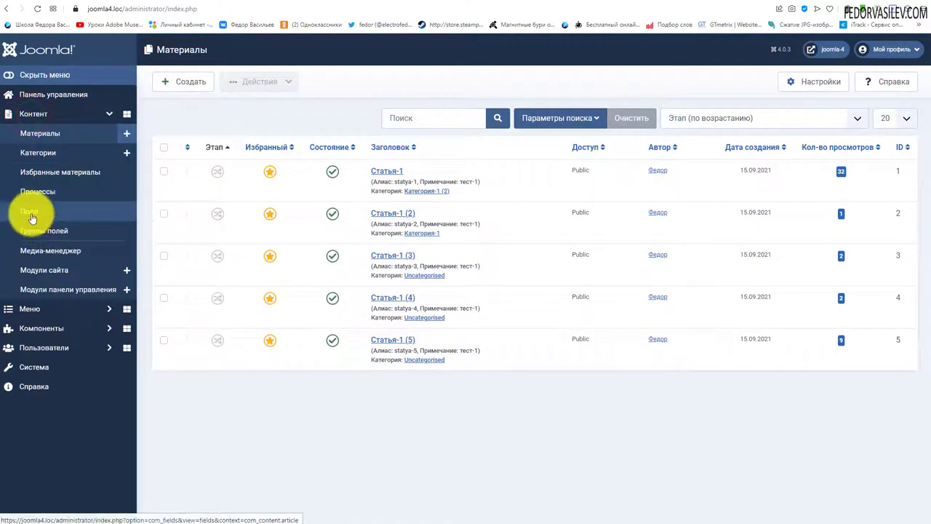
left_click(45, 190)
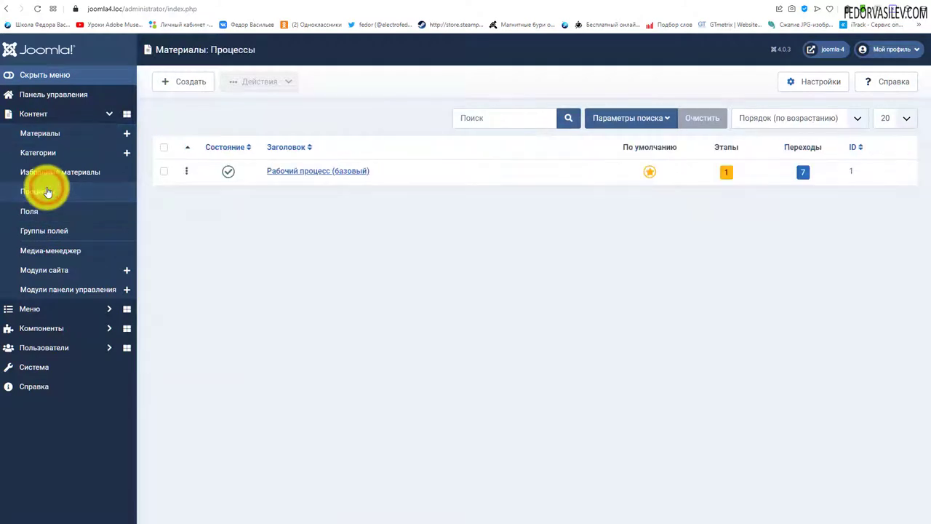
left_click(294, 172)
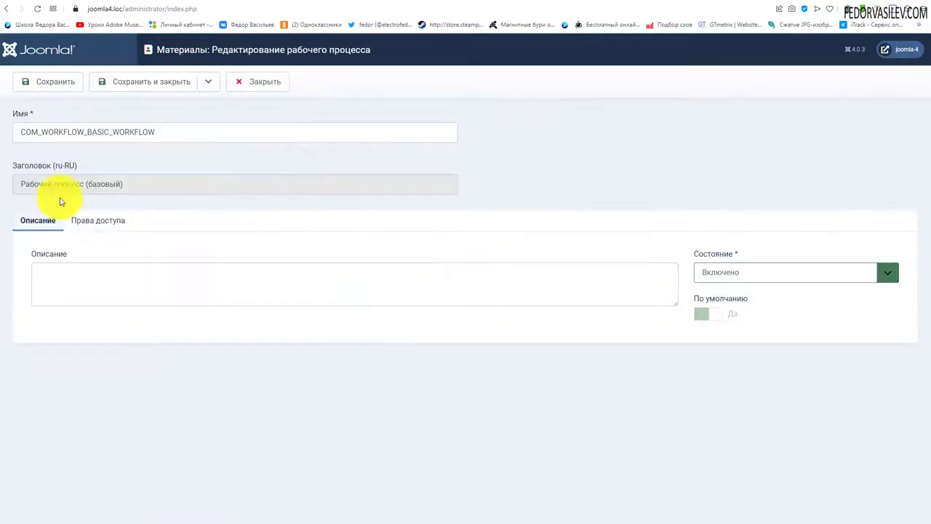
left_click(109, 281)
left_click(106, 226)
left_click(38, 222)
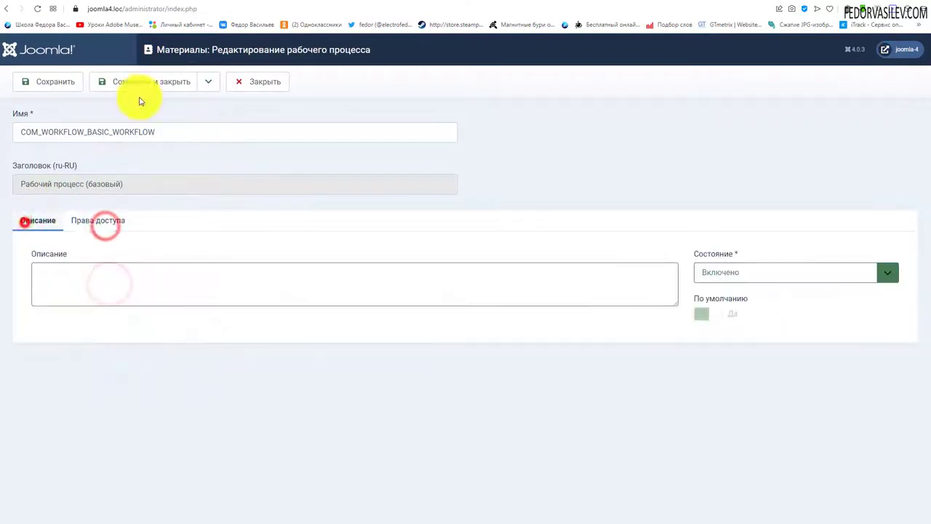
left_click(258, 81)
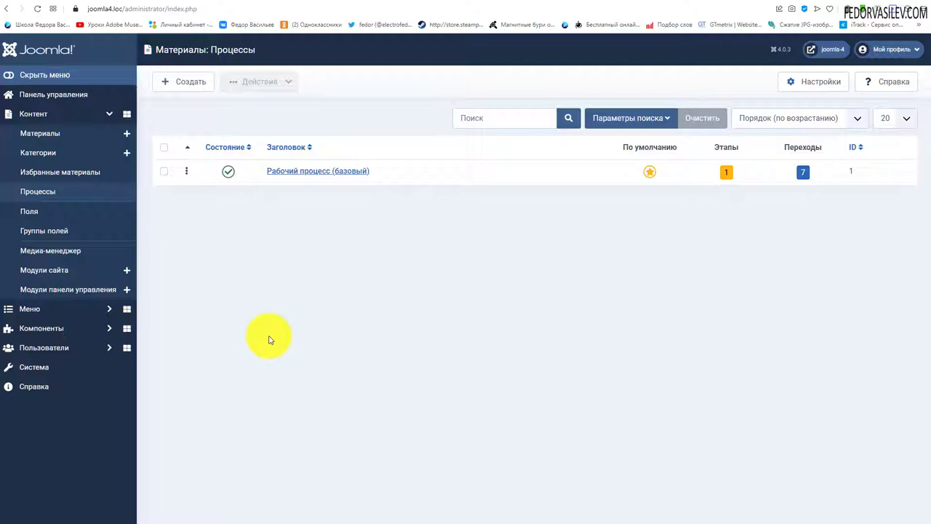
Step: Open the basic workflow's transitions and examine the stage, action, notification and access settings of a new transition, cancelling its creation
left_click(803, 172)
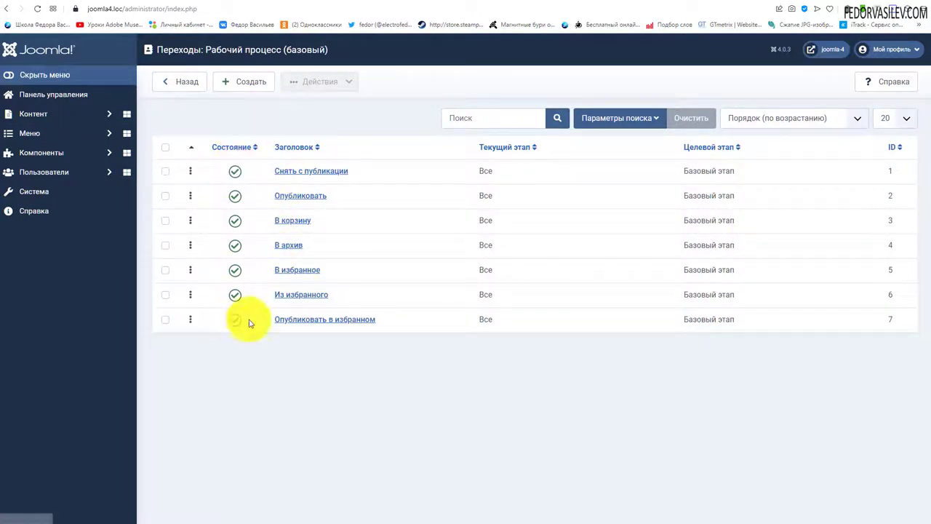
left_click(253, 82)
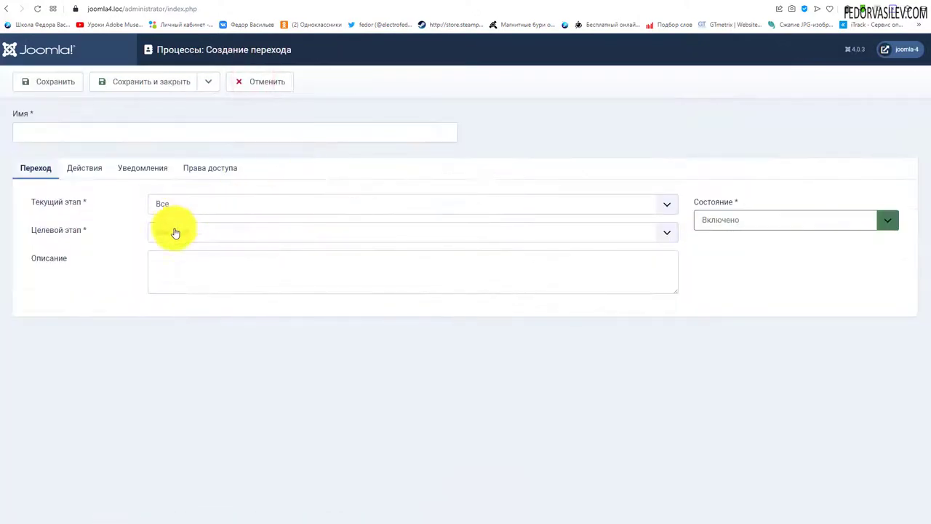
left_click(86, 169)
left_click(37, 170)
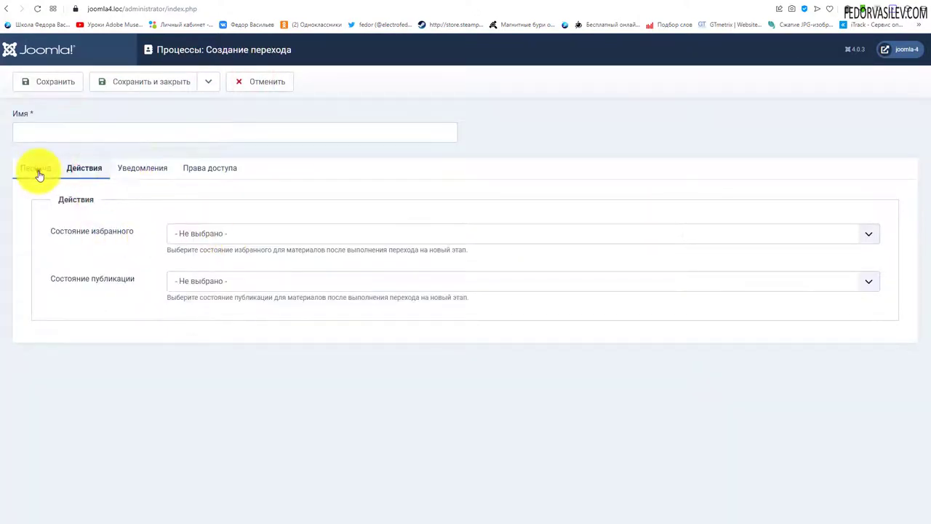
left_click(81, 167)
left_click(197, 246)
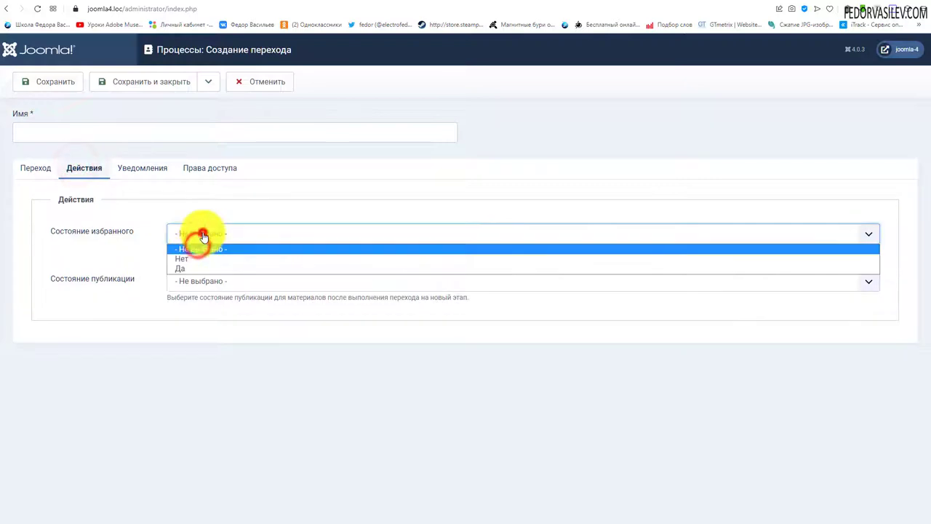
left_click(114, 248)
left_click(160, 174)
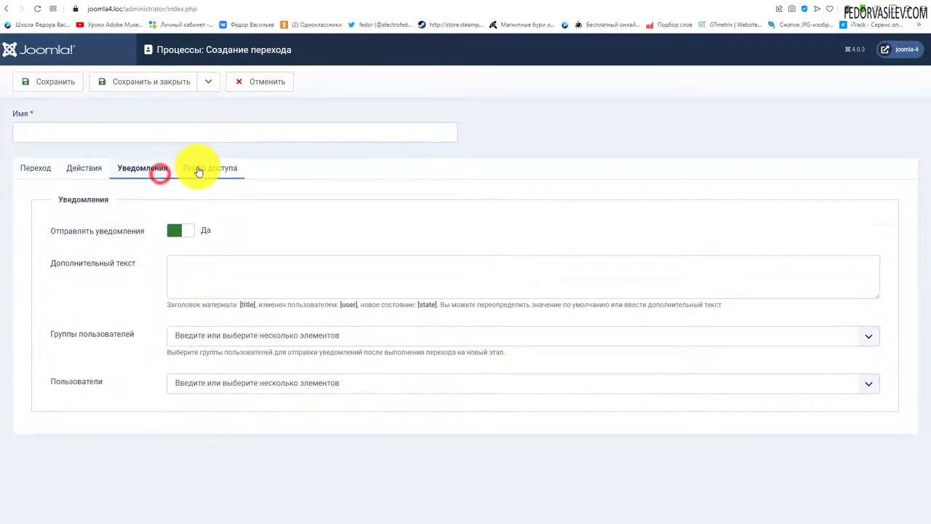
left_click(203, 175)
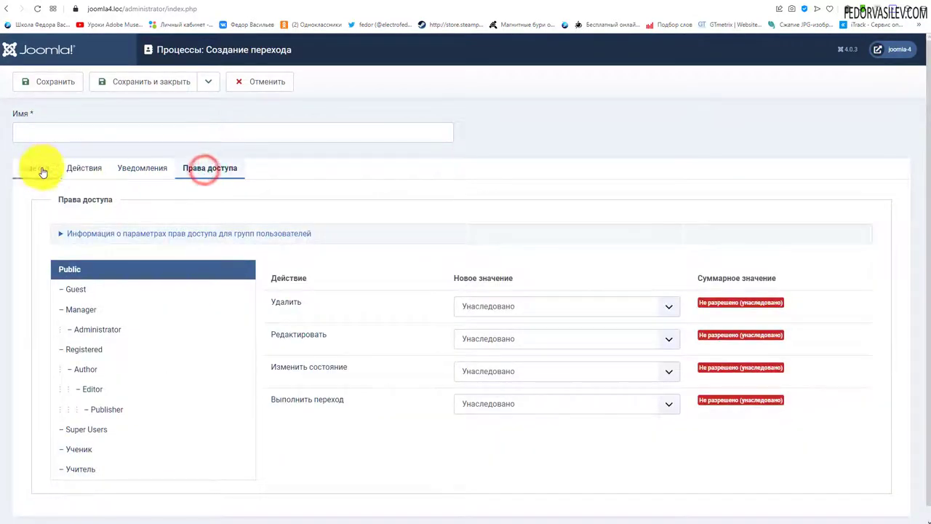
left_click(37, 169)
left_click(133, 171)
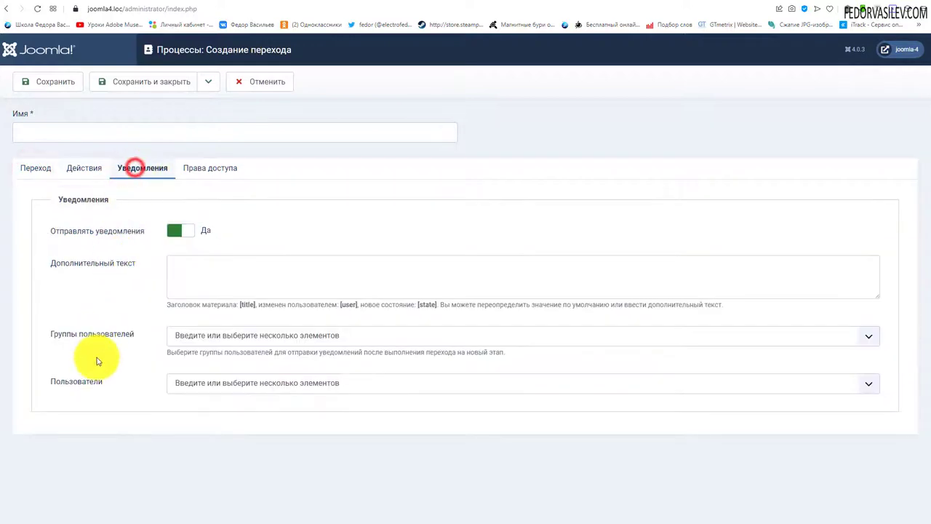
left_click(182, 336)
left_click(260, 82)
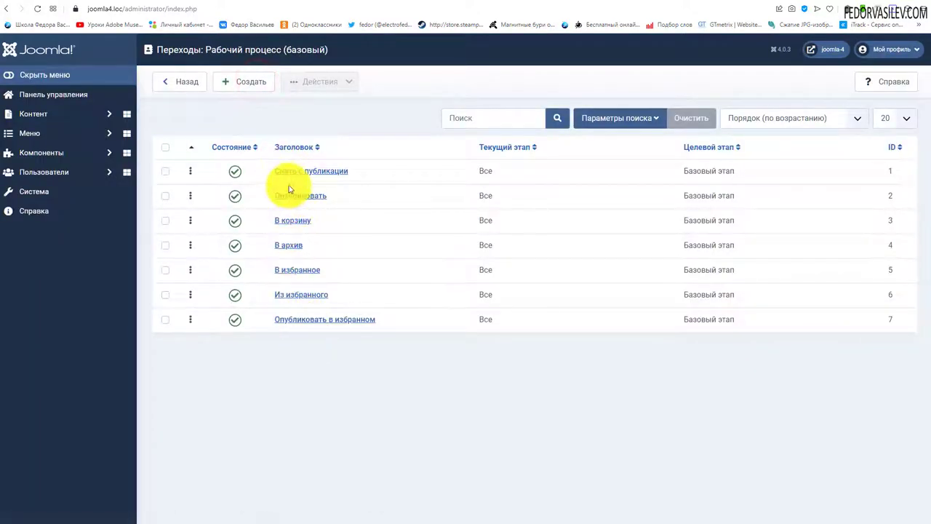
Step: Examine the stage, action and notification settings of the Снять с публикации transition and close it unchanged
left_click(290, 170)
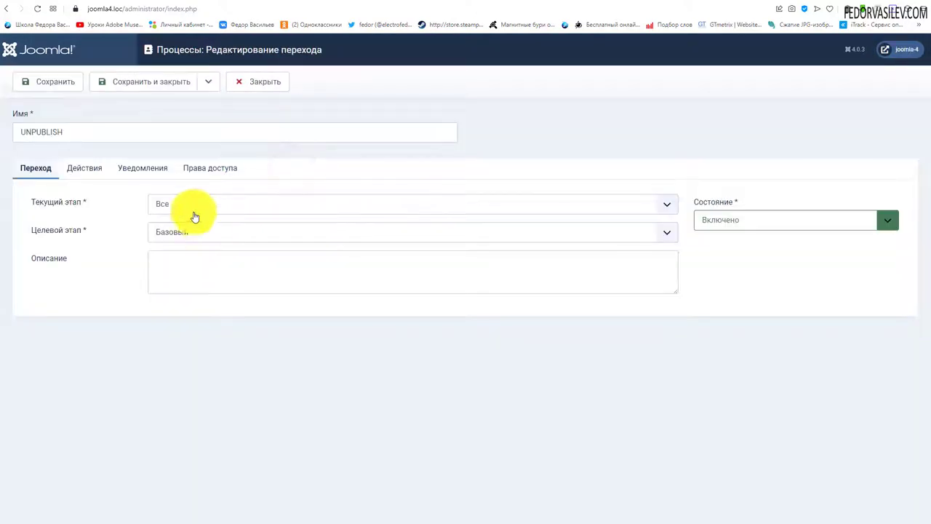
left_click(85, 168)
left_click(139, 170)
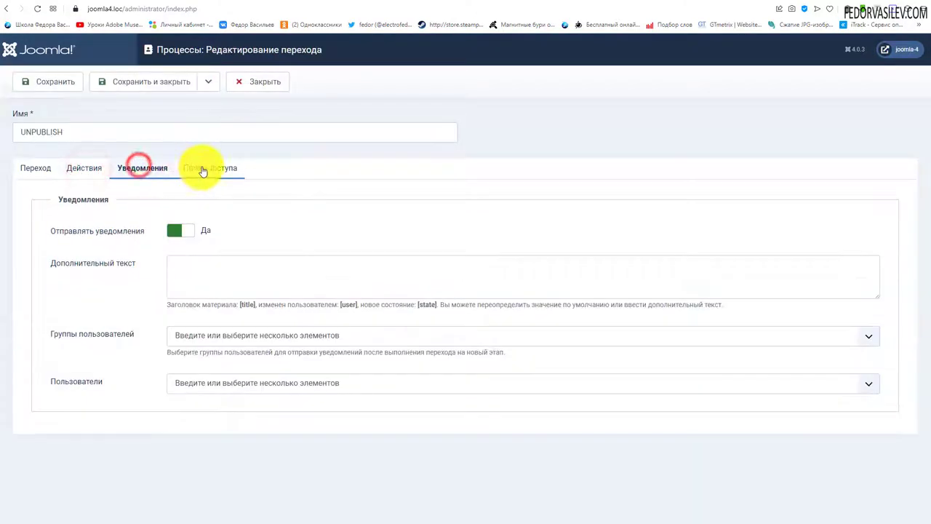
left_click(236, 82)
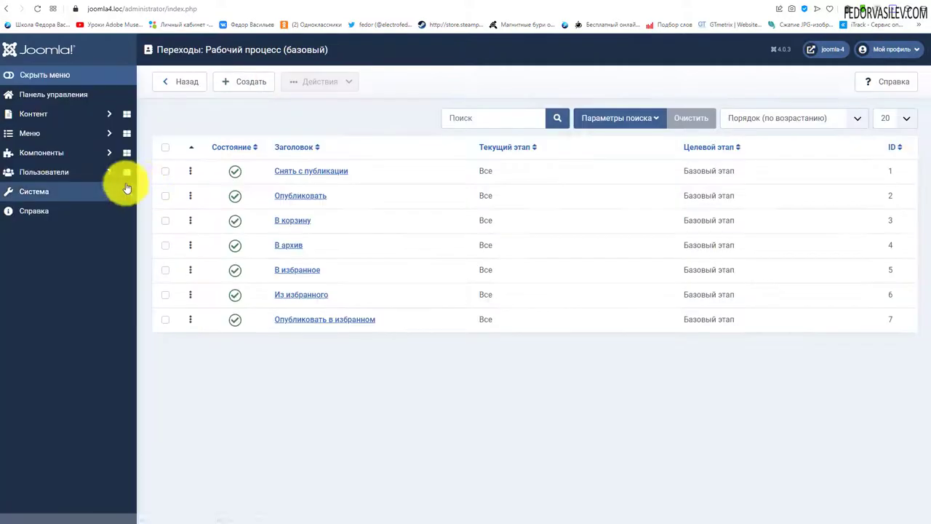
Step: Open the Материалы list and examine the workflow transitions offered in the Этап column for Статья-1, applying none
left_click(44, 116)
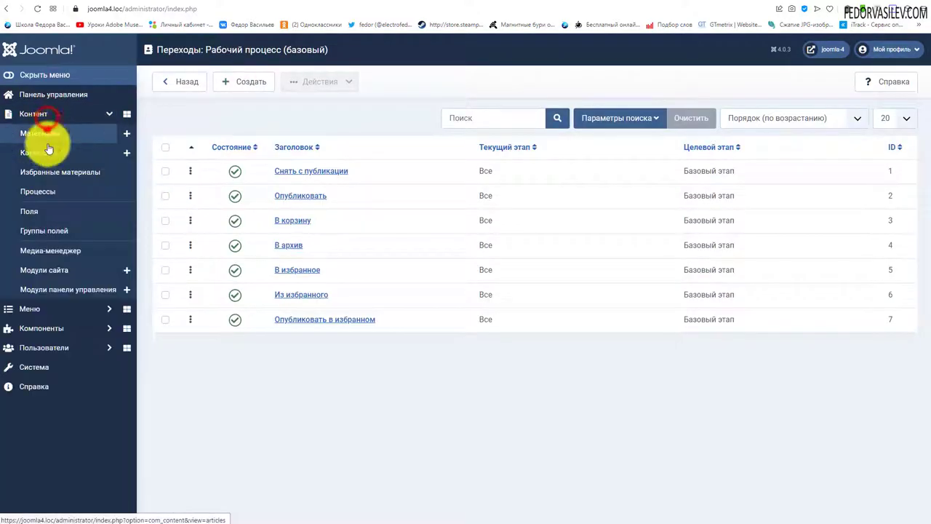
left_click(43, 134)
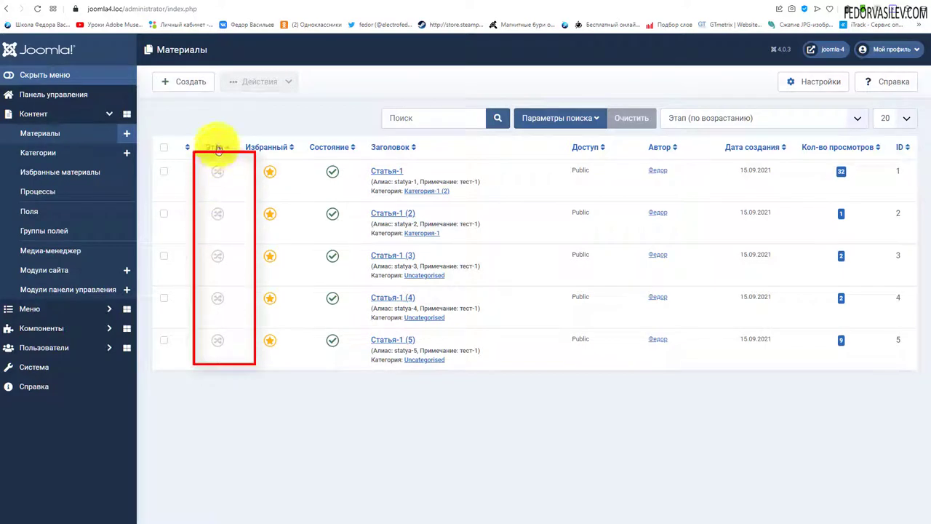
left_click(218, 173)
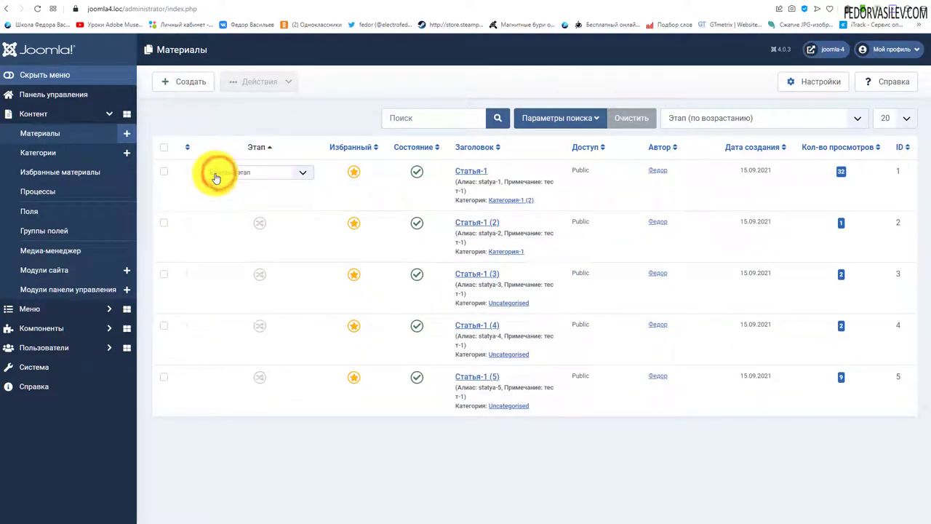
left_click(302, 172)
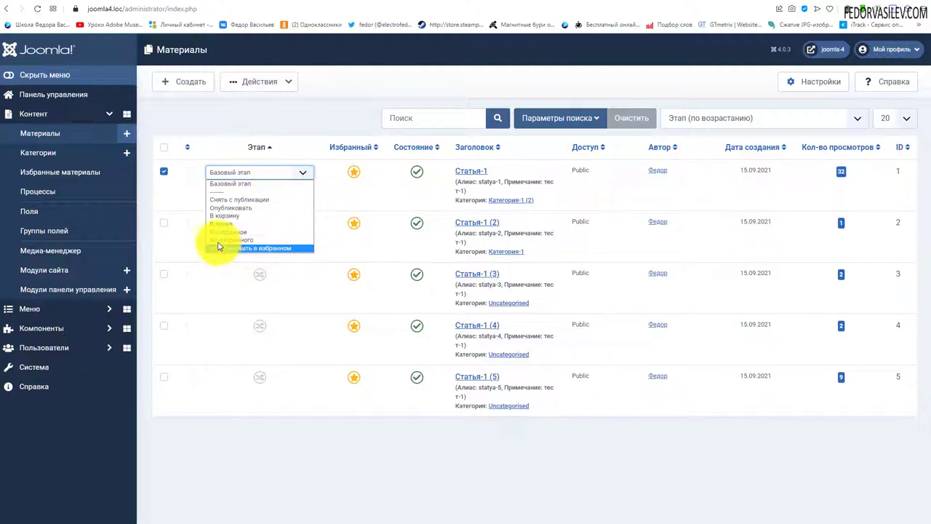
left_click(258, 170)
Step: Compare the transitions among the available actions for the selected Статья-1 with those in its stage list, leaving the article unchanged
left_click(286, 81)
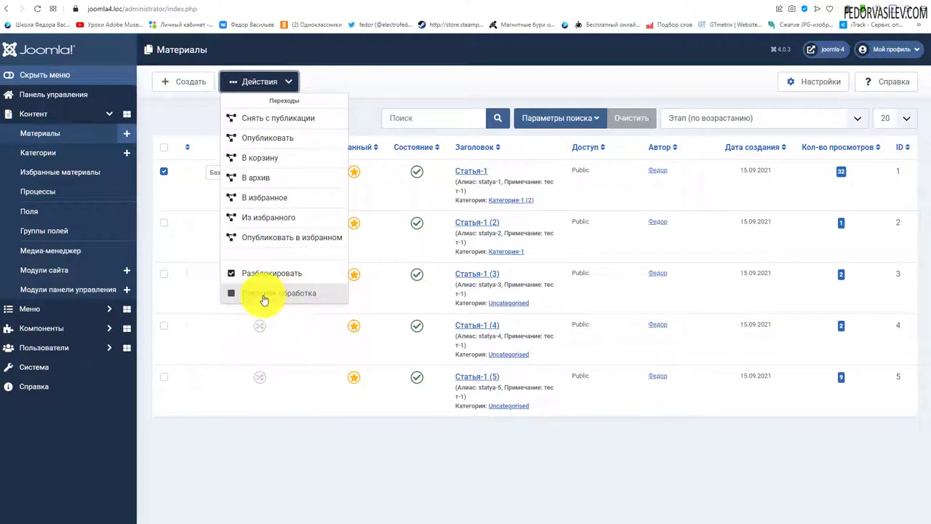
left_click(357, 86)
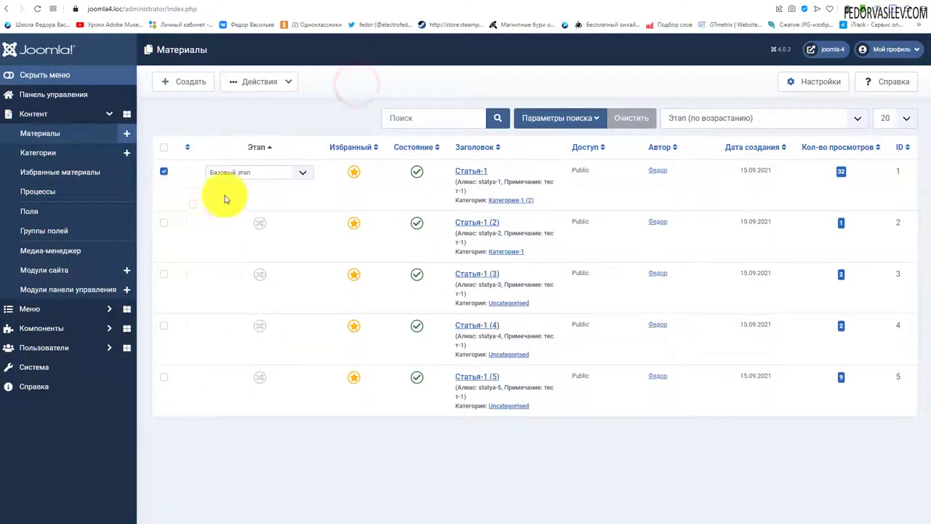
left_click(258, 173)
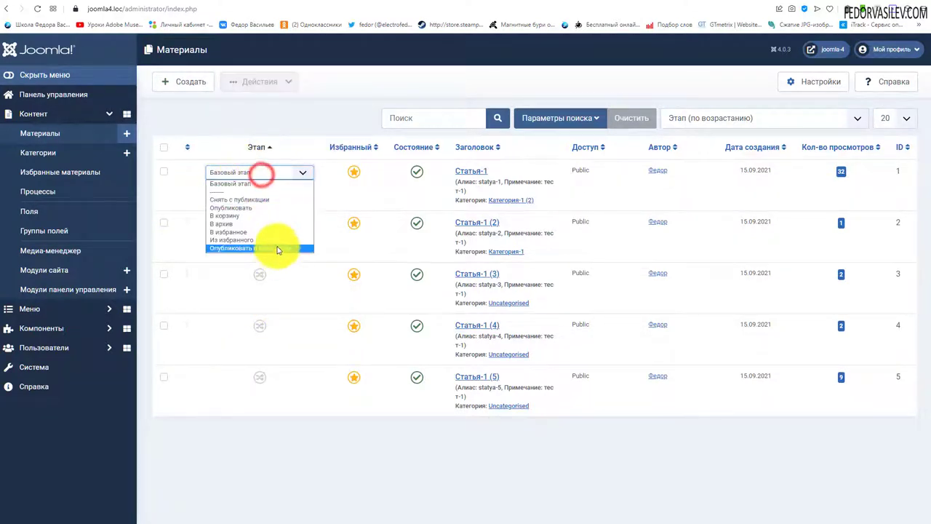
left_click(338, 93)
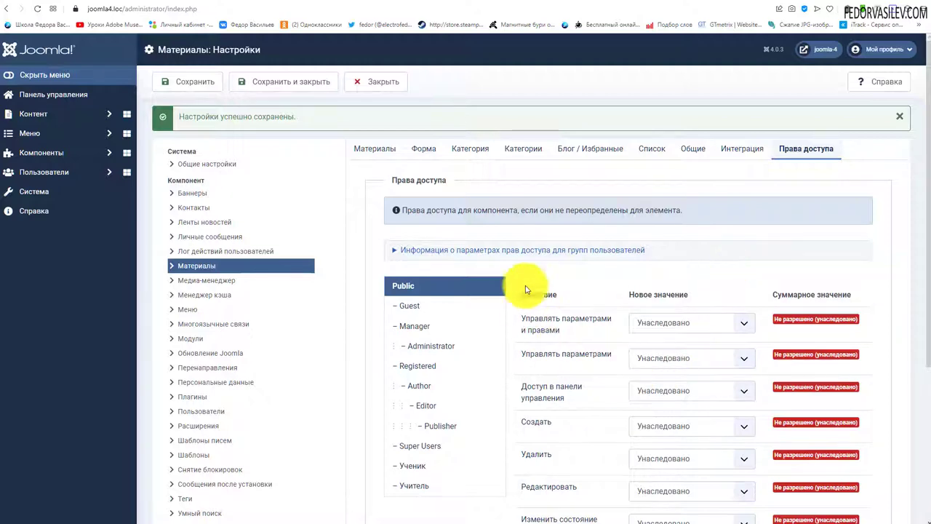
Step: Examine the Public group's permissions in the Права доступа article settings, from managing parameters to Управлять процессами and Выполнить переход
scroll(521, 283, "down", 2)
scroll(718, 277, "down", 2)
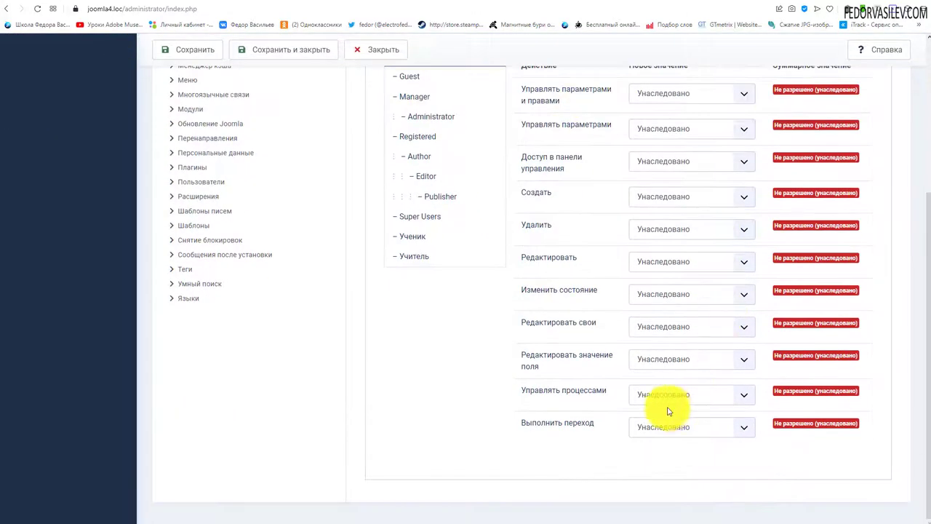
scroll(661, 410, "up", 2)
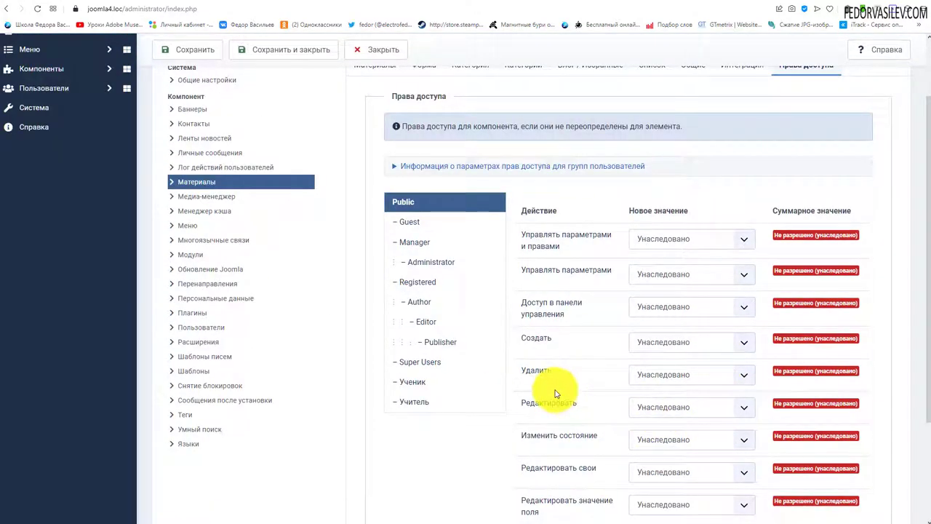
scroll(581, 370, "up", 2)
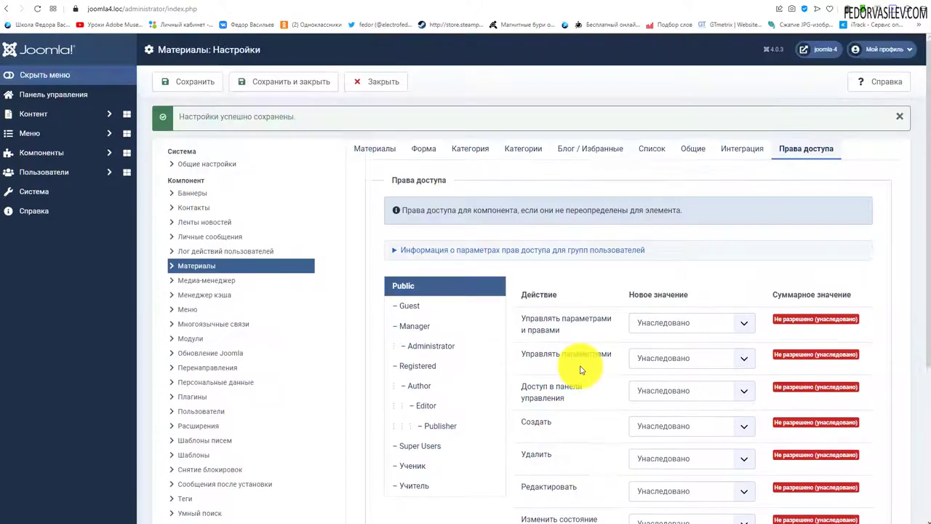
scroll(654, 196, "down", 3)
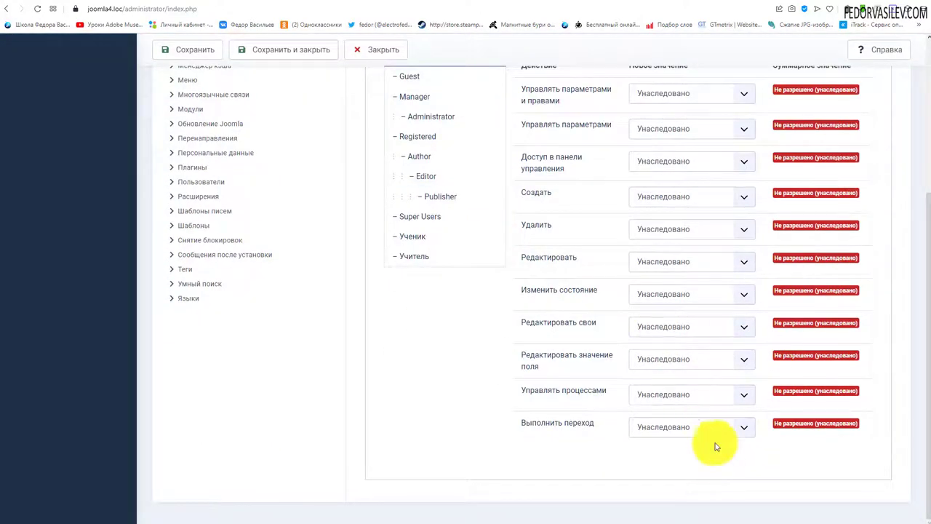
scroll(712, 440, "up", 3)
scroll(523, 291, "down", 1)
scroll(662, 329, "up", 2)
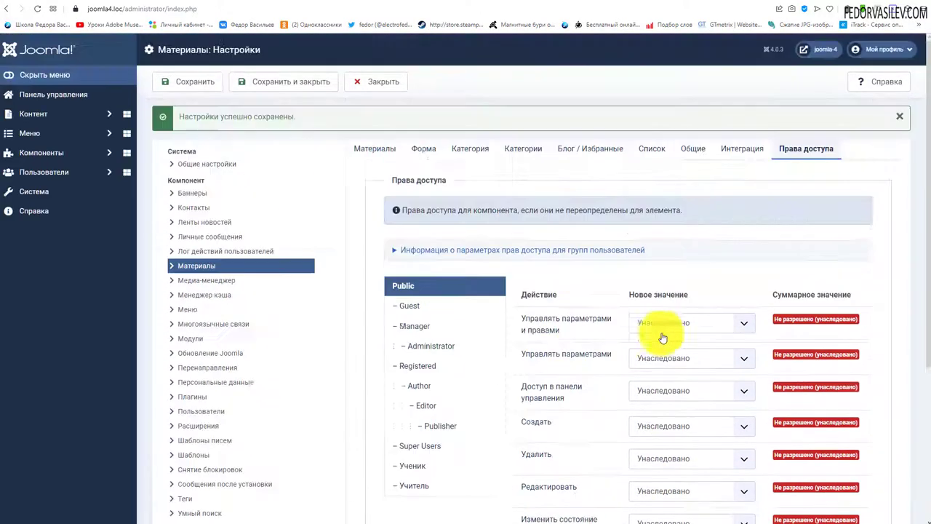